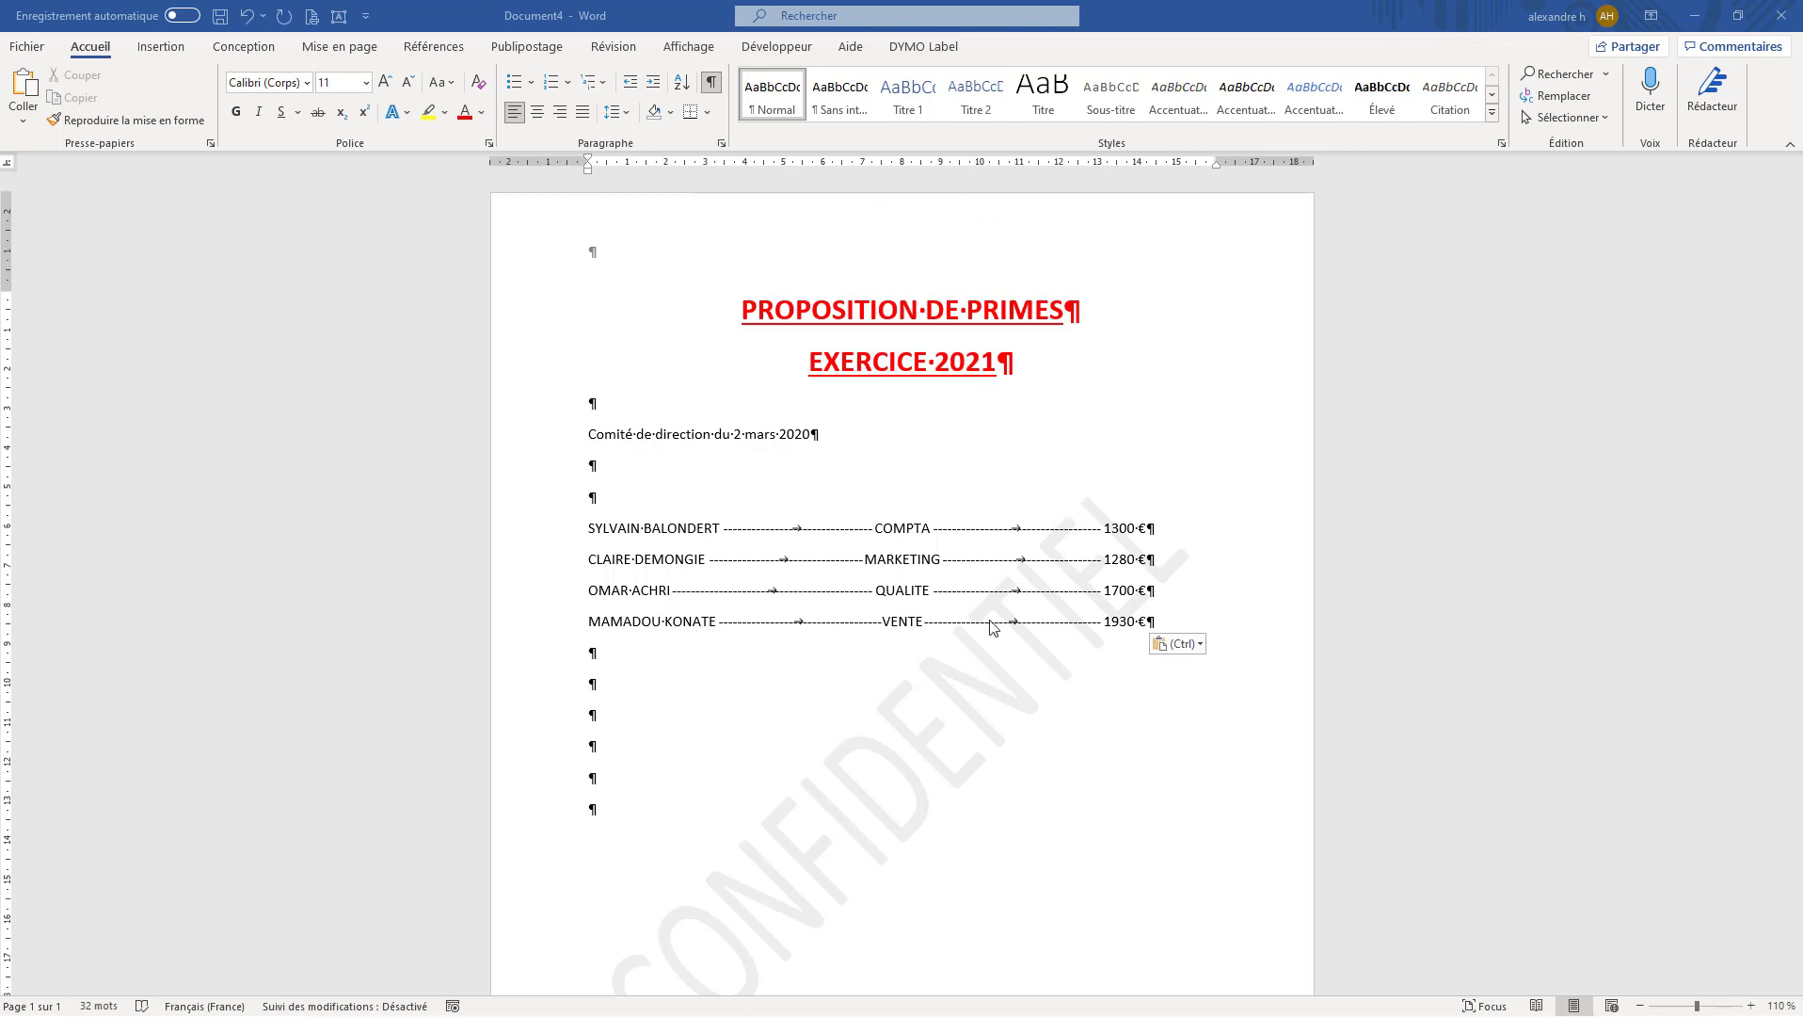
# - Look over the finished bonus proposal in Document4 and switch to the unformatted draft in Document3
pyautogui.scroll(-2, 922, 785)
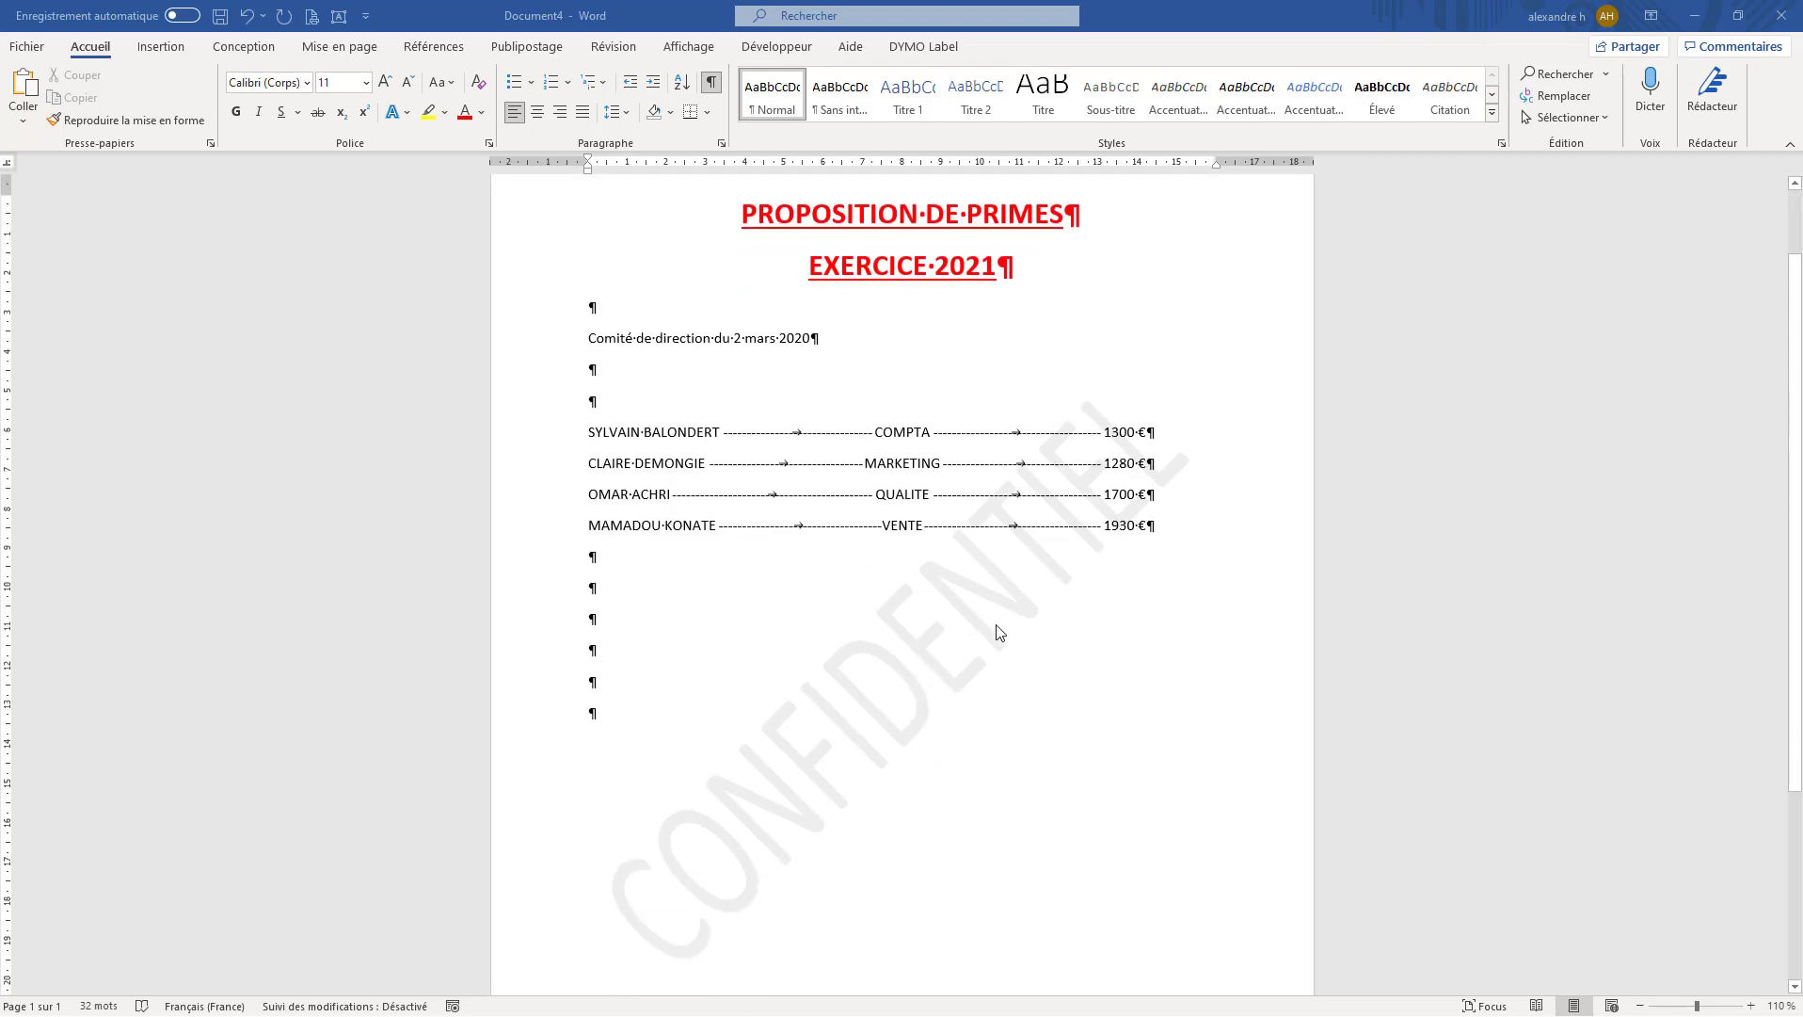
pyautogui.scroll(2, 860, 722)
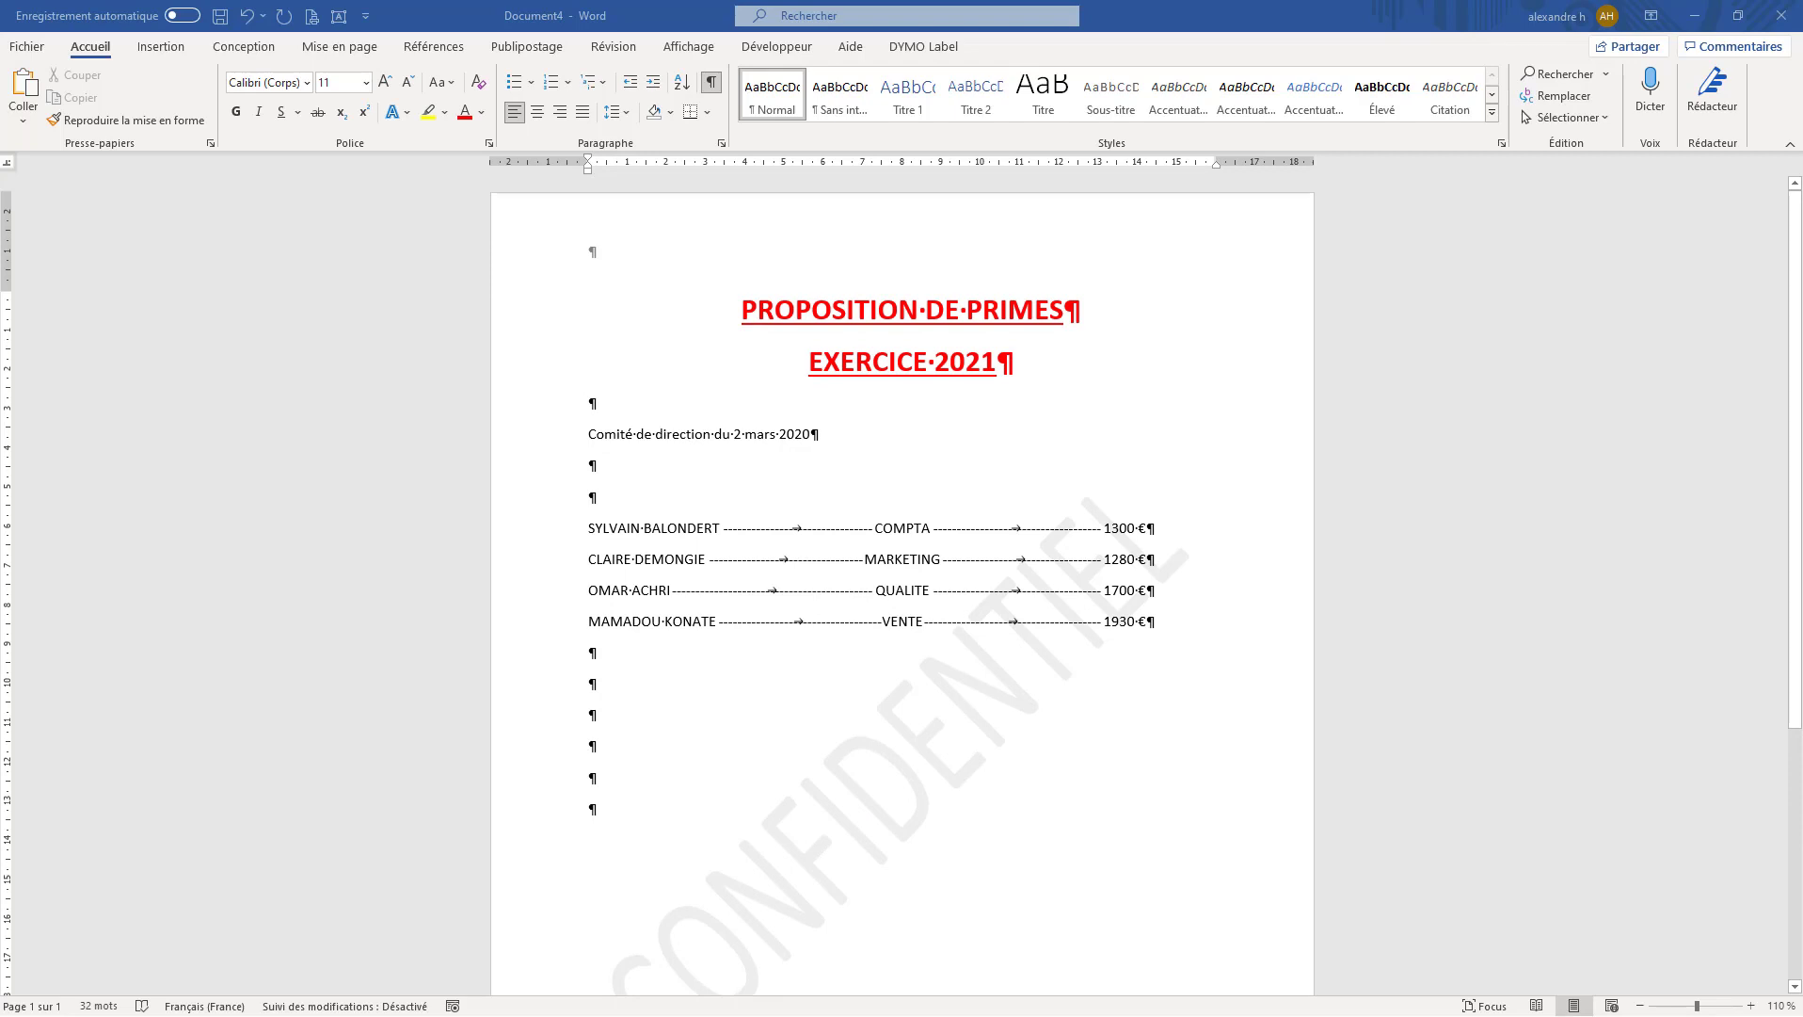
pyautogui.hotkey('alt', 'Tab')
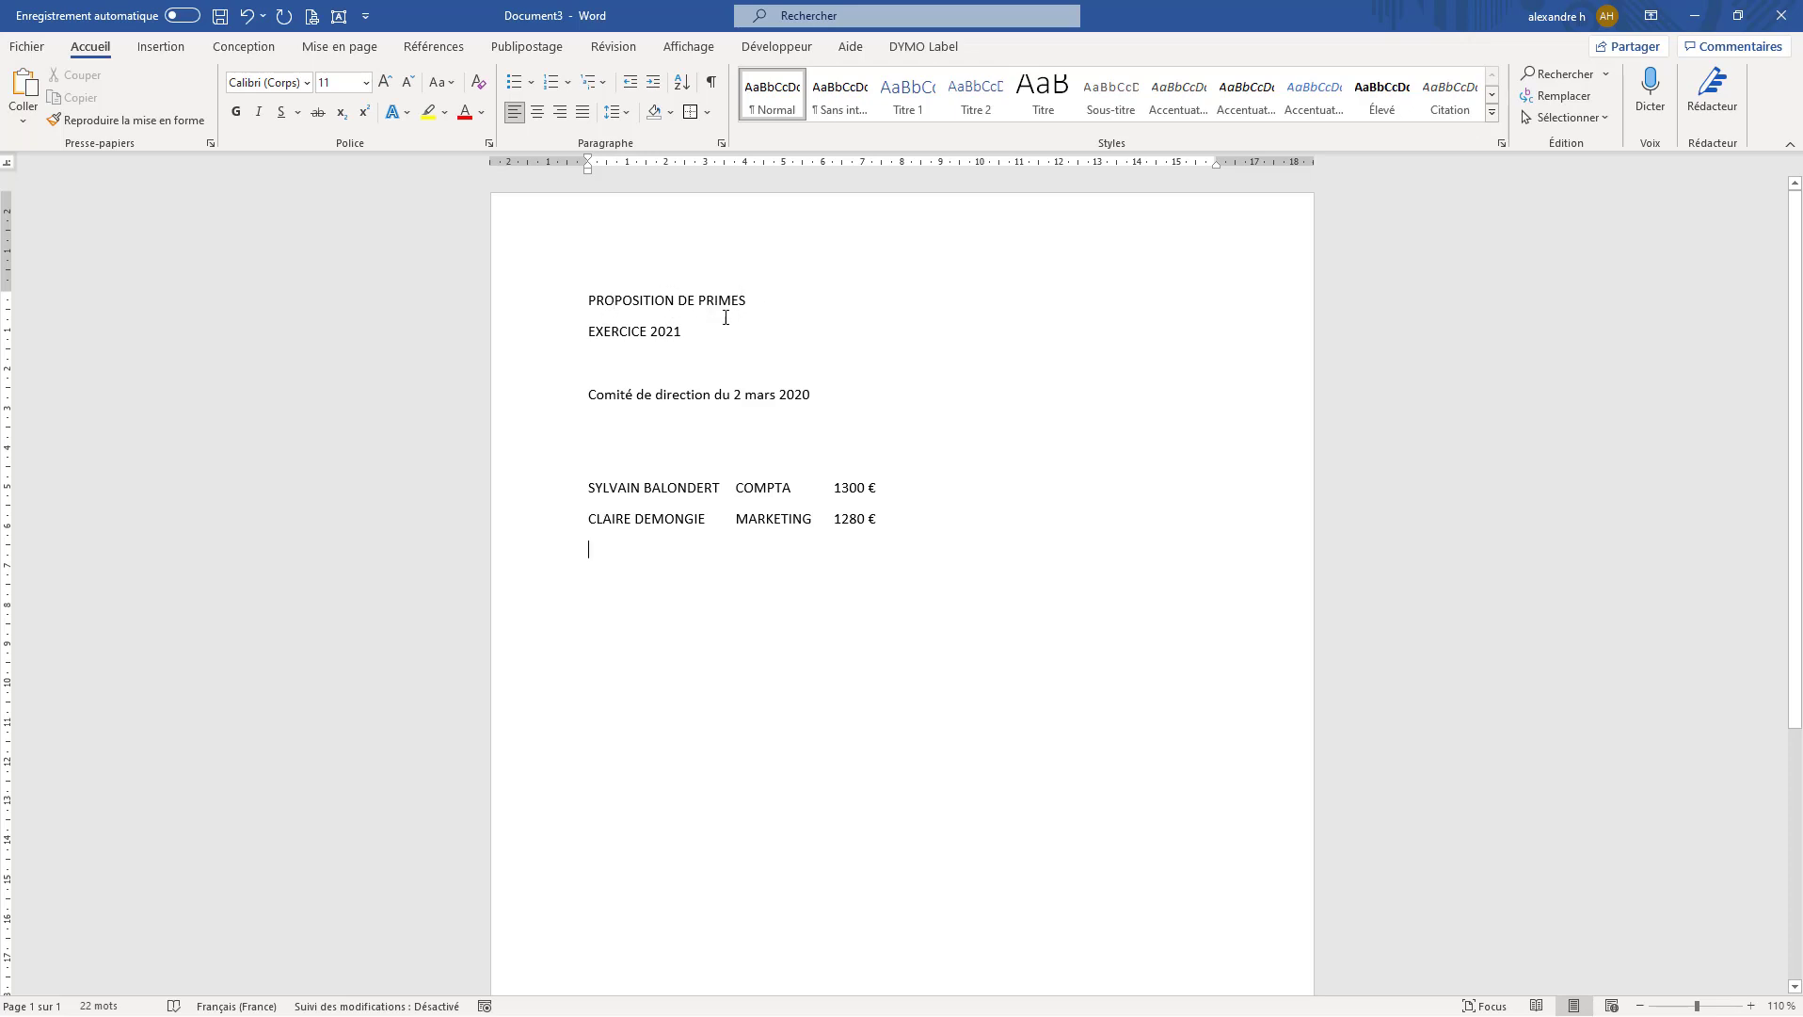
# - Try the lowercase option on the PROPOSITION DE PRIMES line and convert it back to uppercase
pyautogui.moveTo(753, 299); pyautogui.dragTo(528, 305)
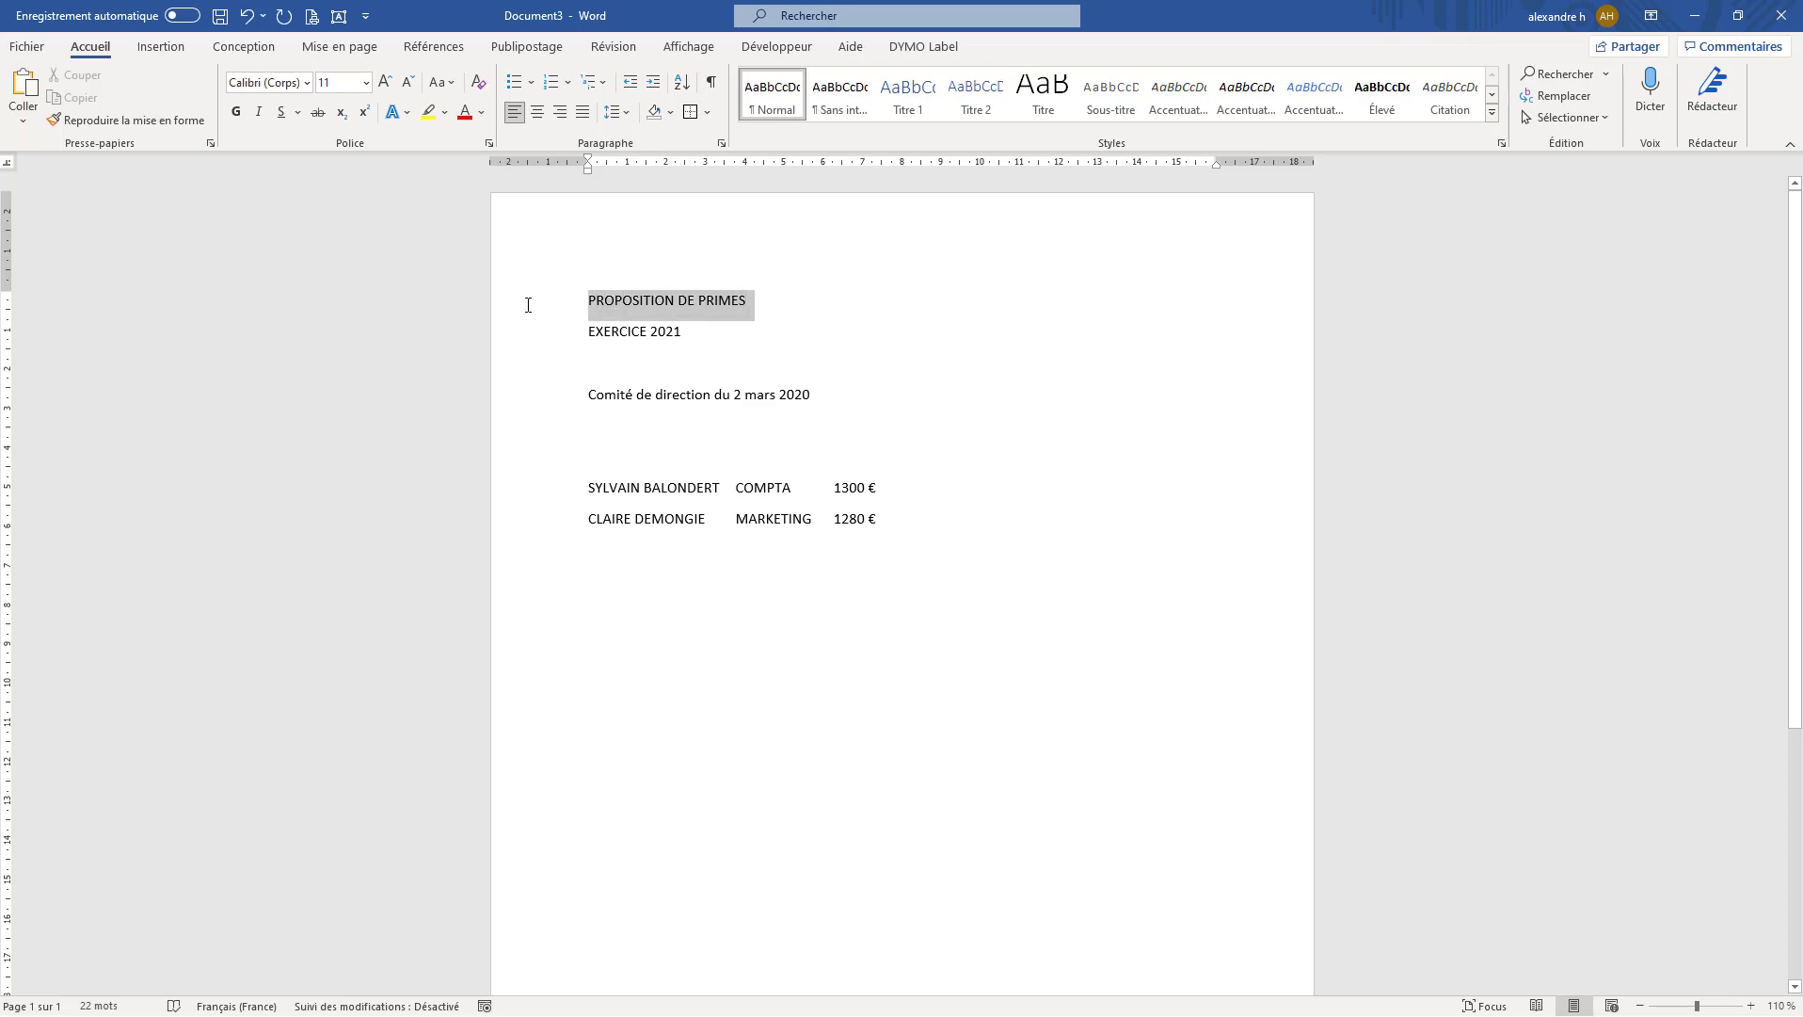
pyautogui.click(664, 301)
pyautogui.click(480, 305)
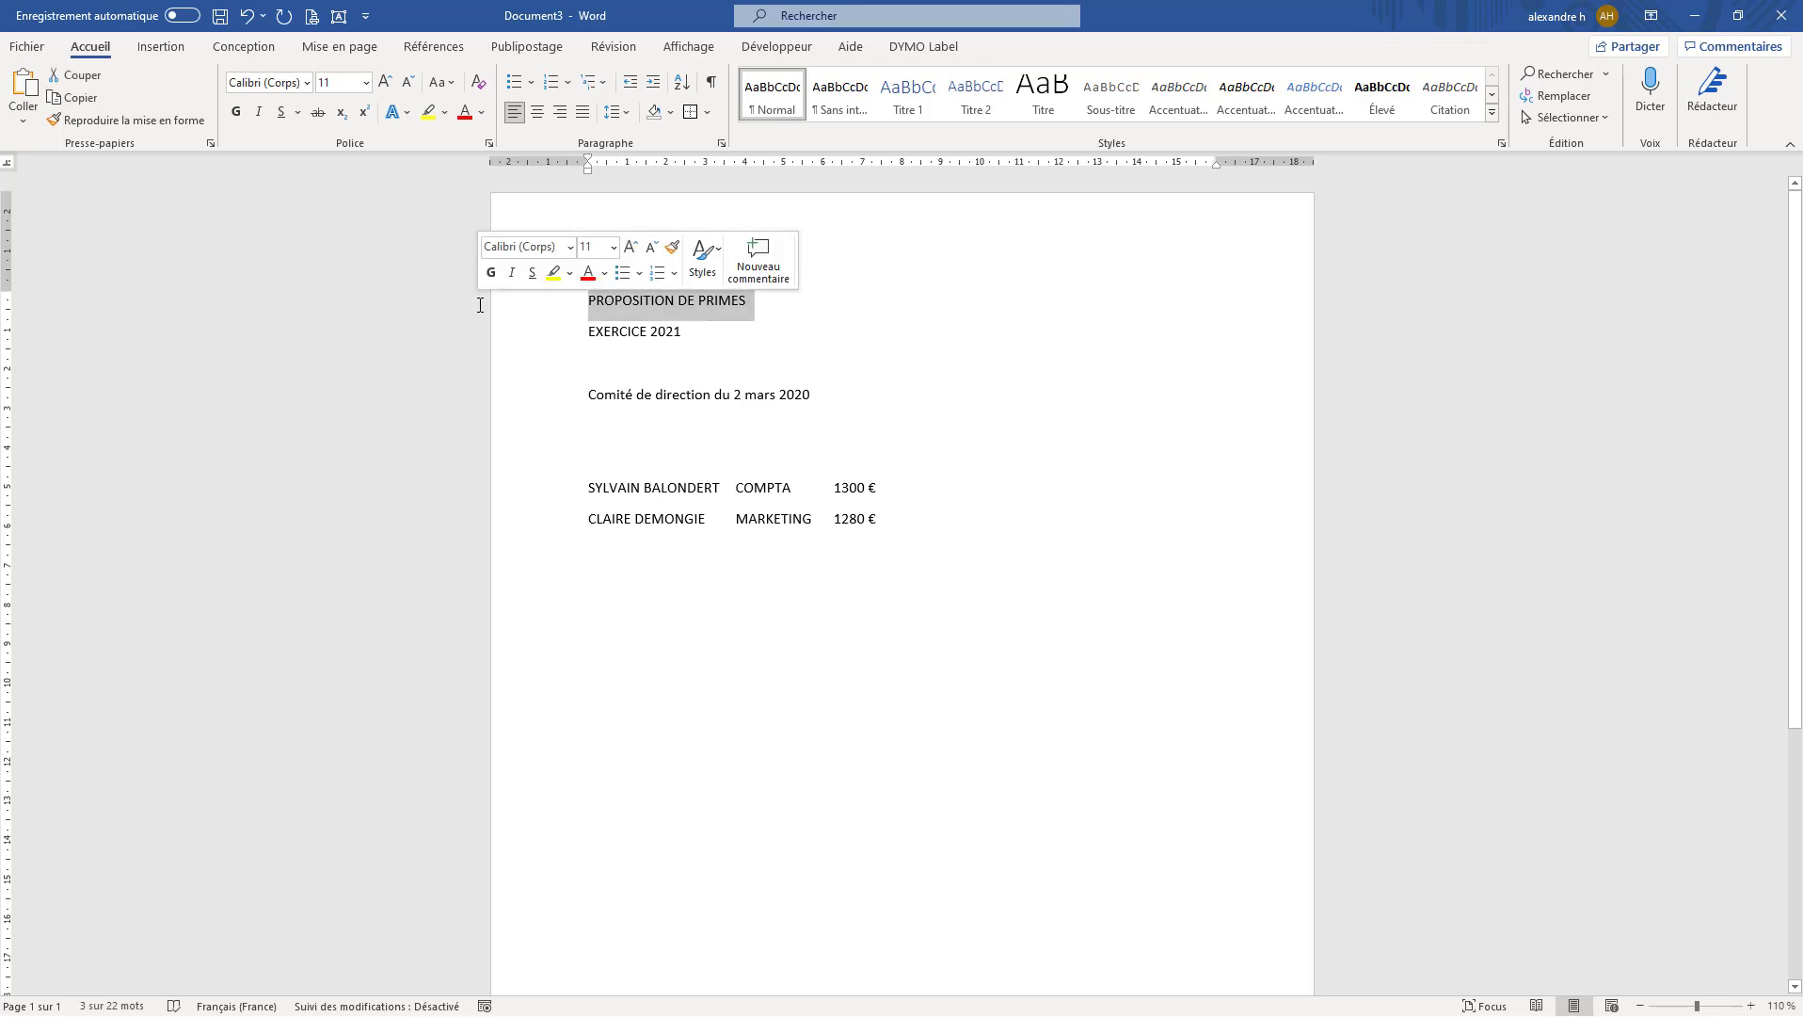
pyautogui.click(441, 85)
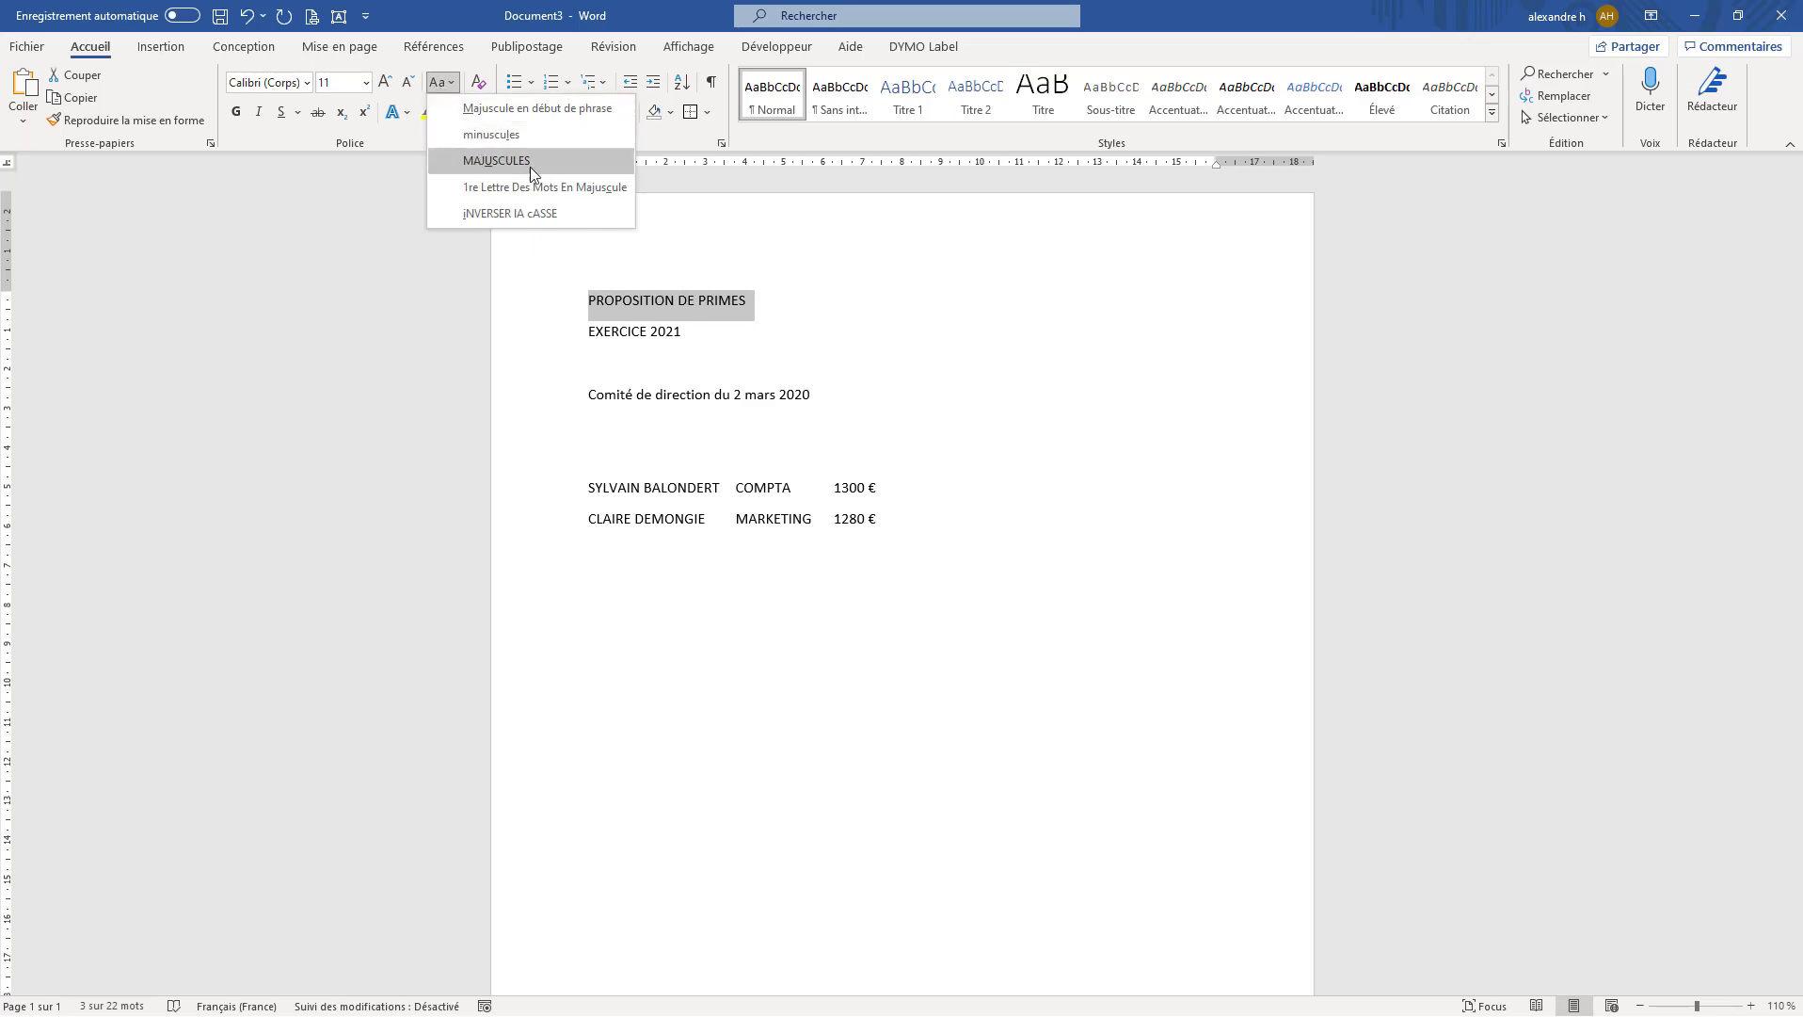
pyautogui.click(516, 161)
pyautogui.click(441, 83)
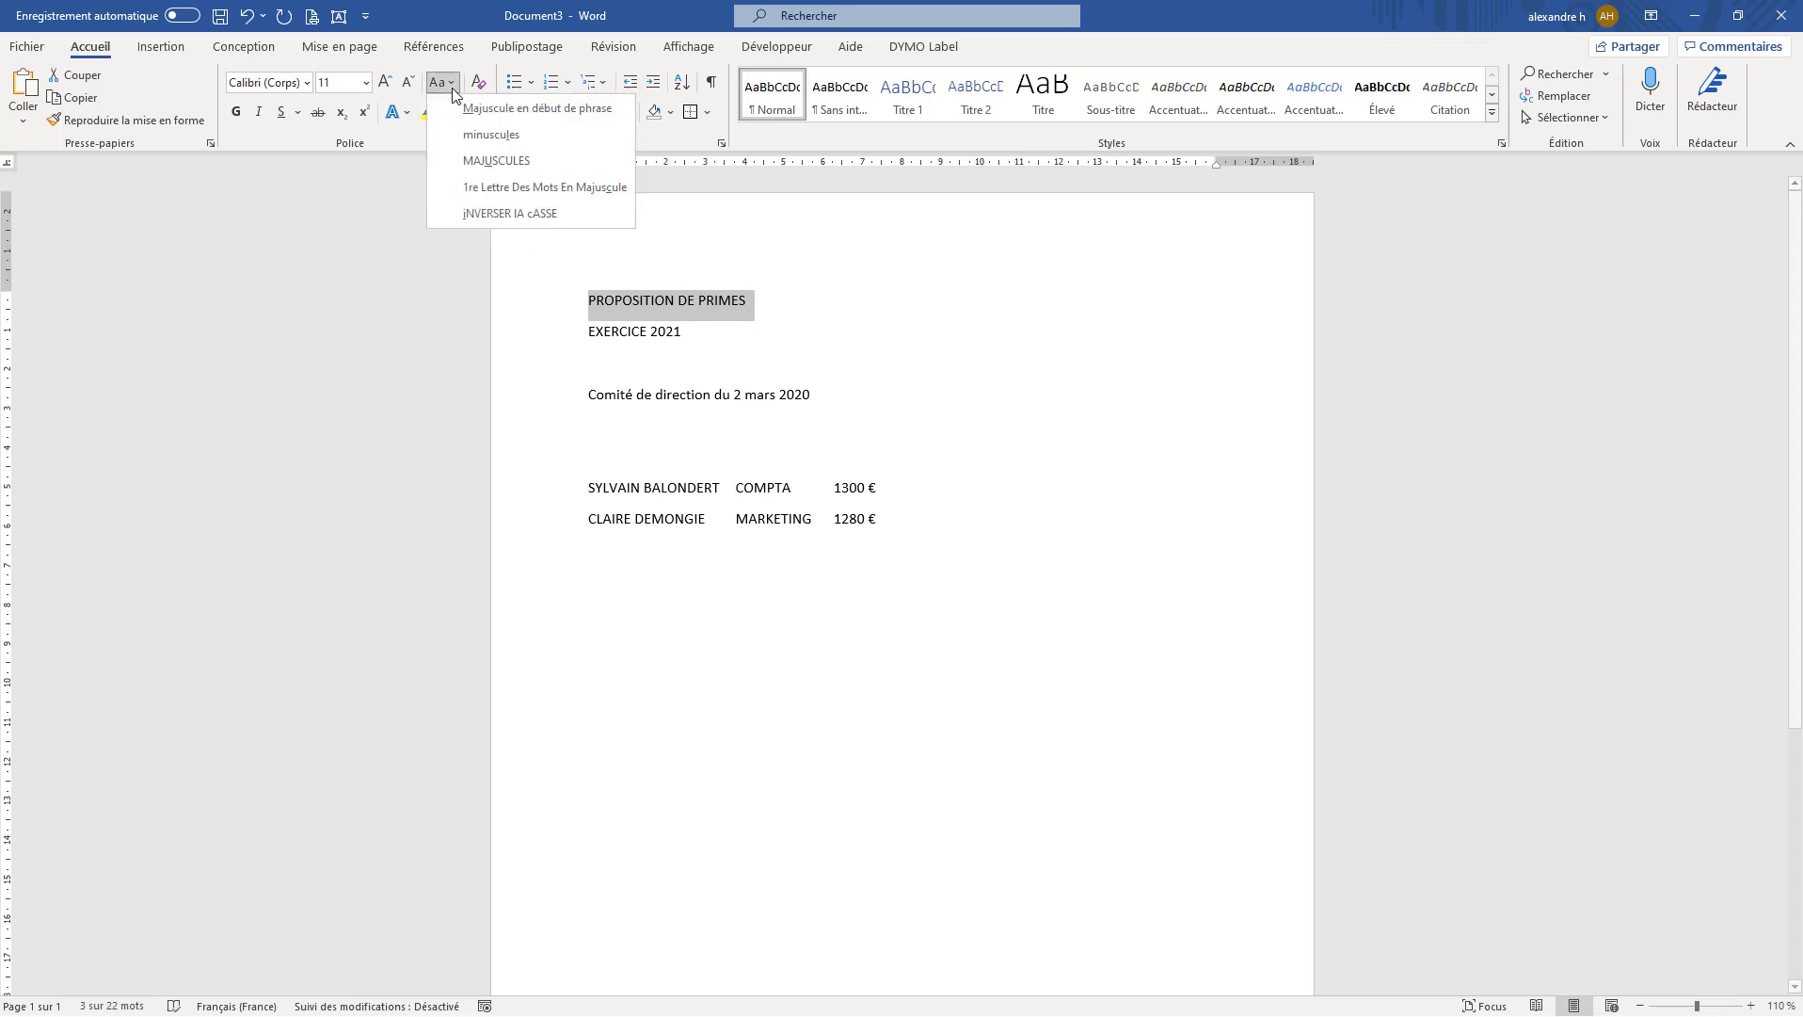
pyautogui.click(489, 124)
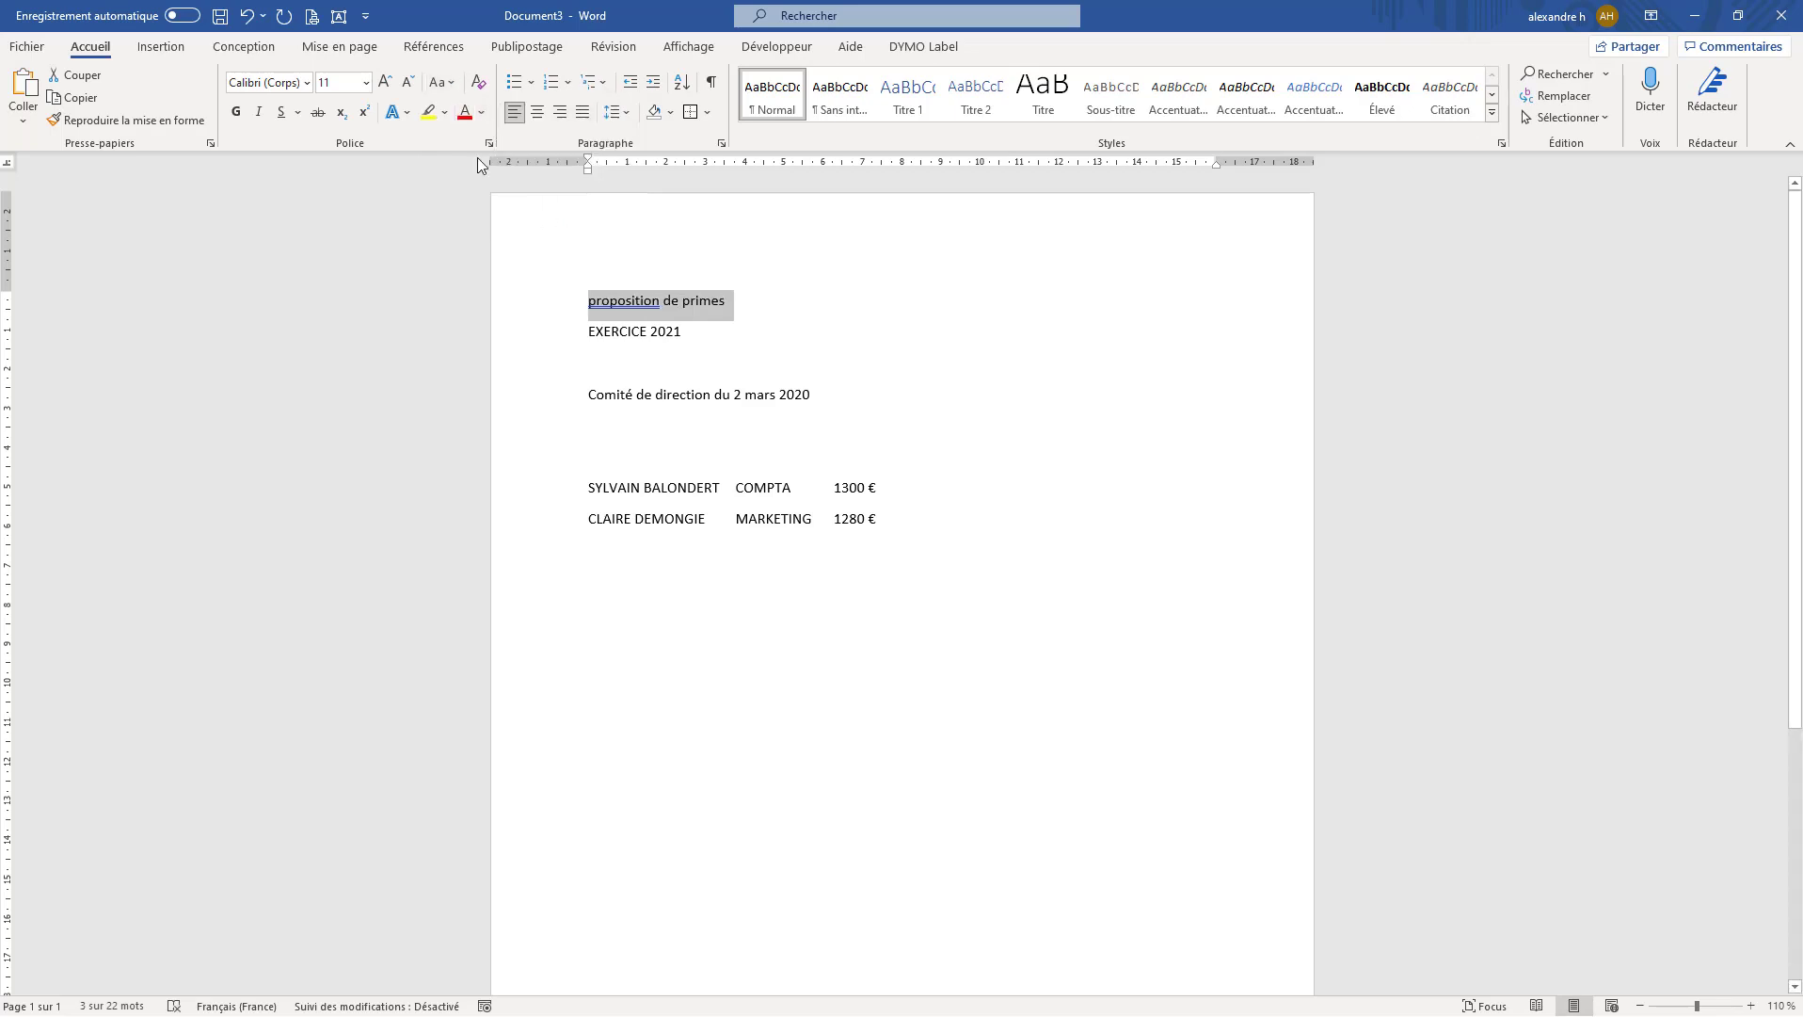
pyautogui.click(442, 85)
pyautogui.click(499, 161)
# - Centre the title lines PROPOSITION DE PRIMES and EXERCICE 2021 and set their font size to 22
pyautogui.moveTo(753, 335); pyautogui.dragTo(508, 299)
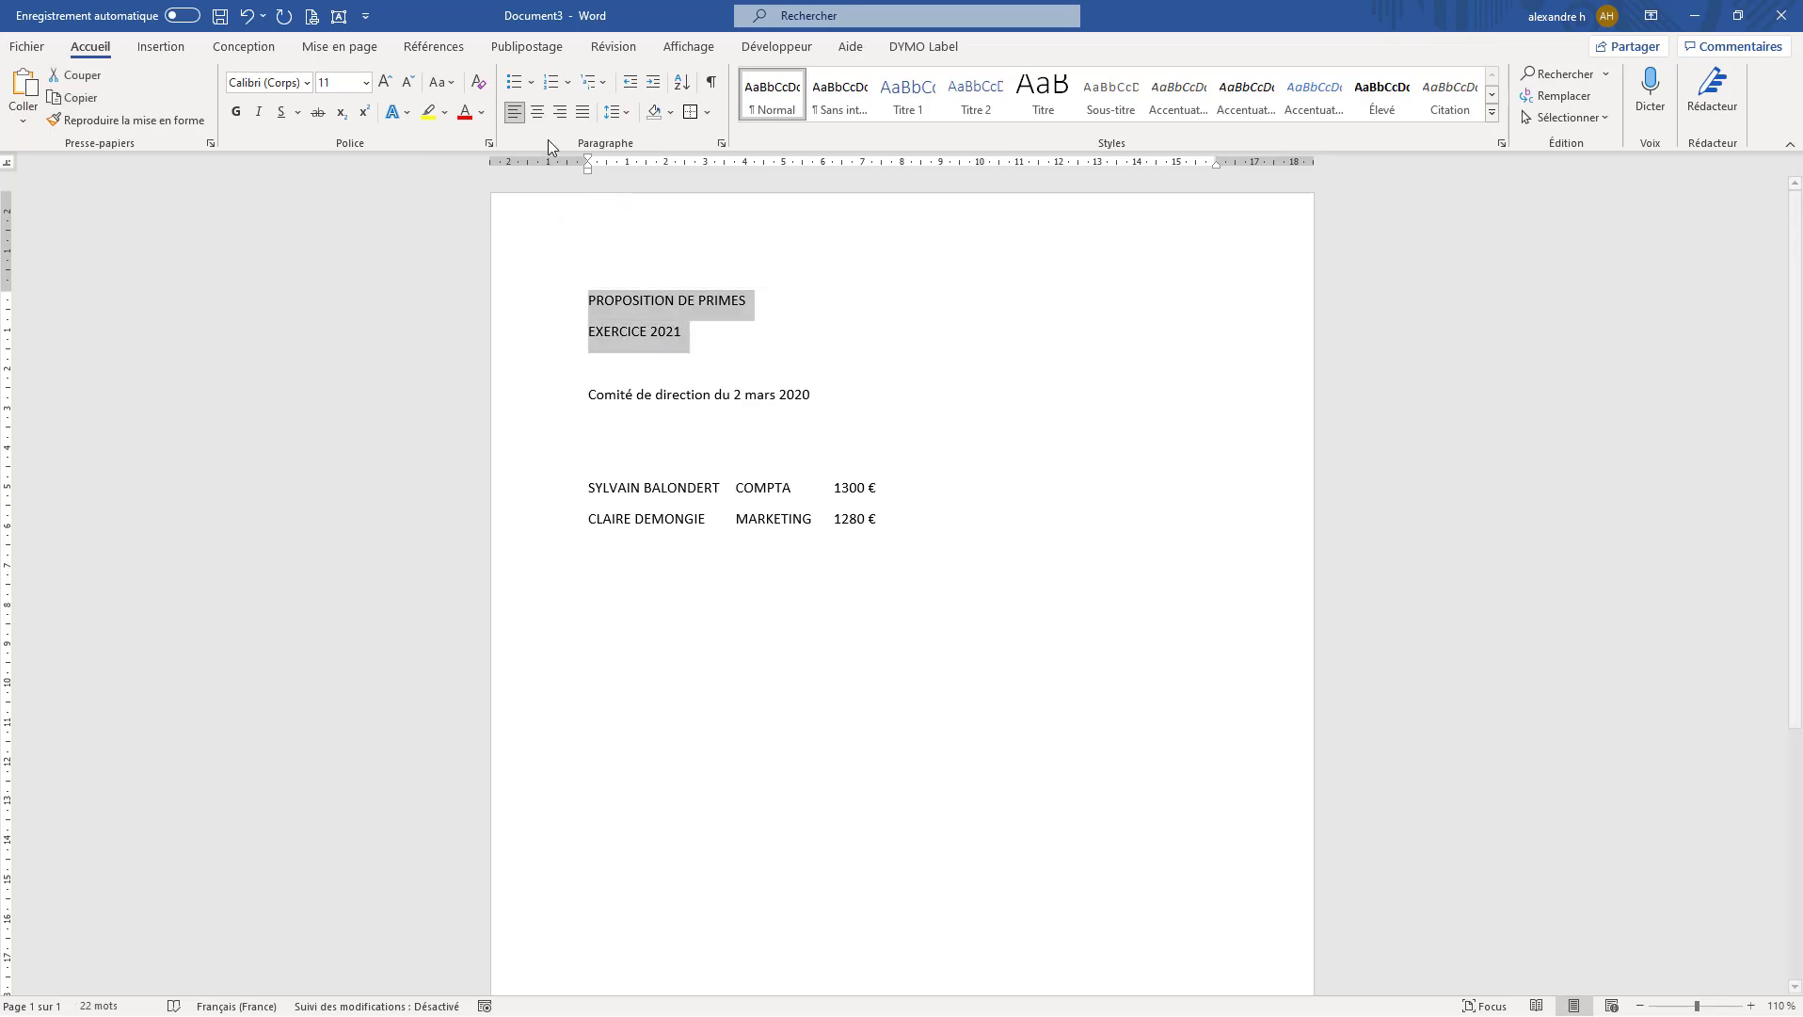
pyautogui.click(541, 113)
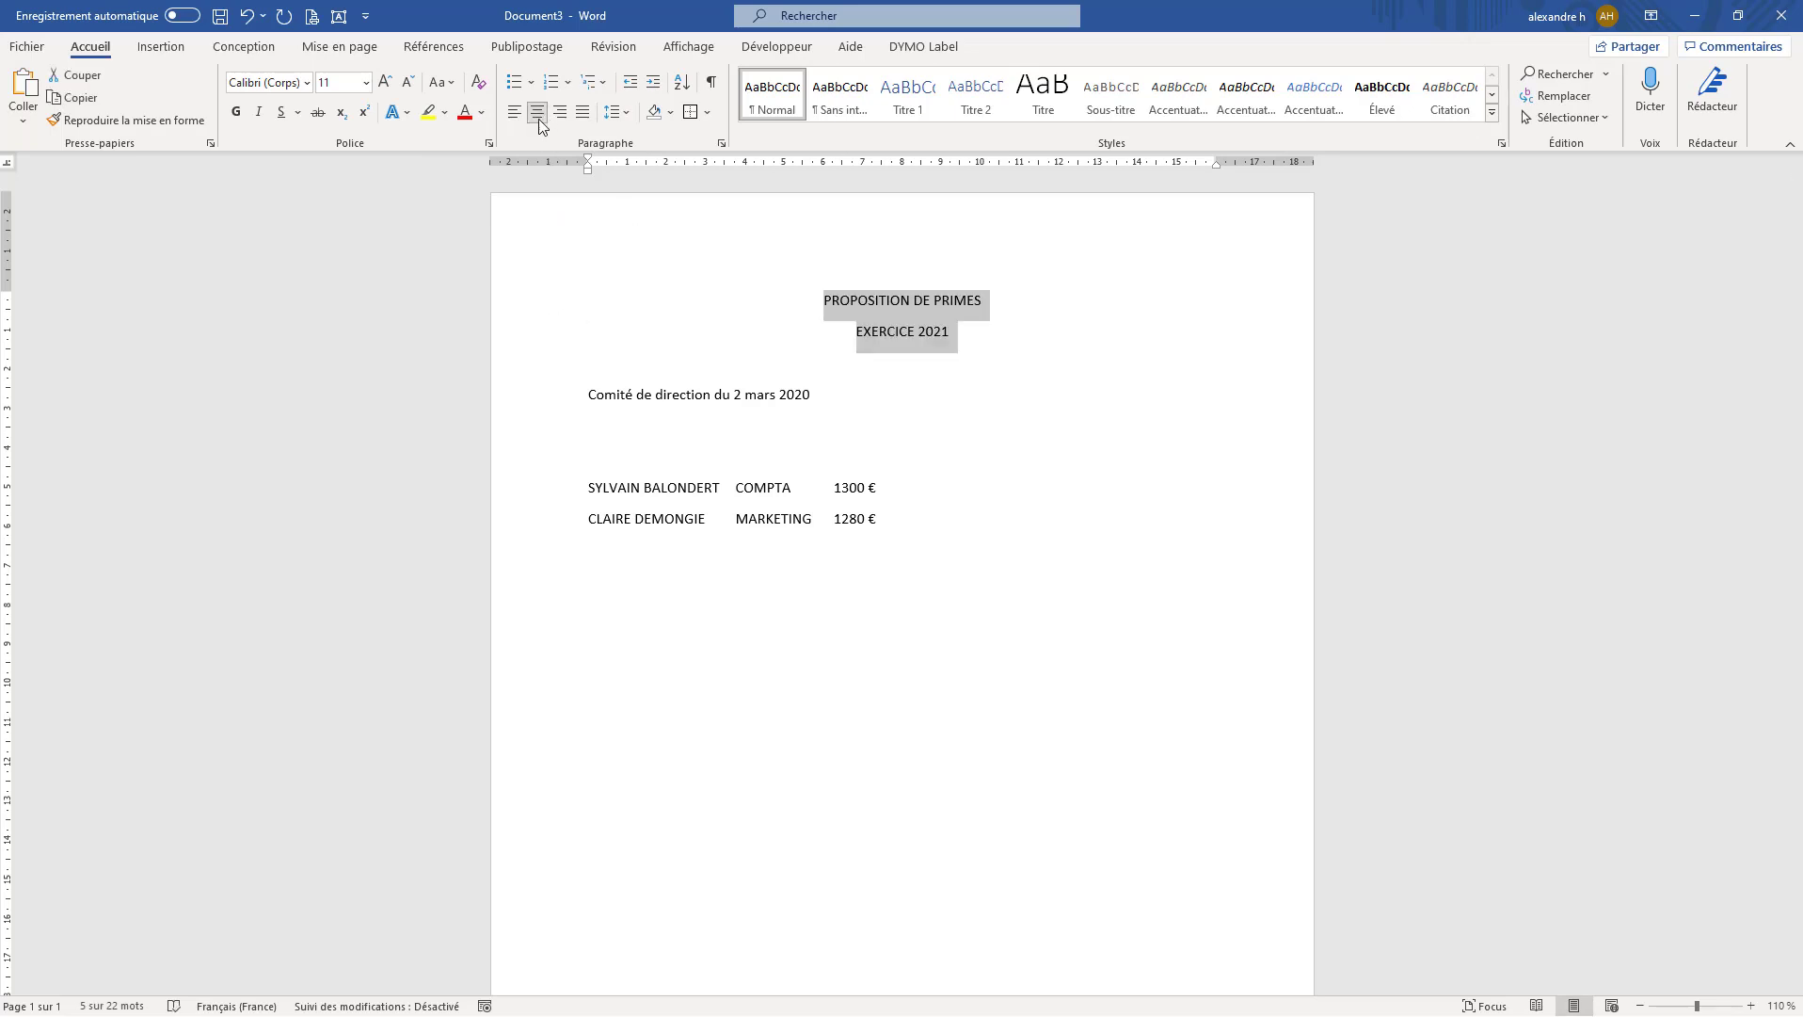
pyautogui.click(387, 81)
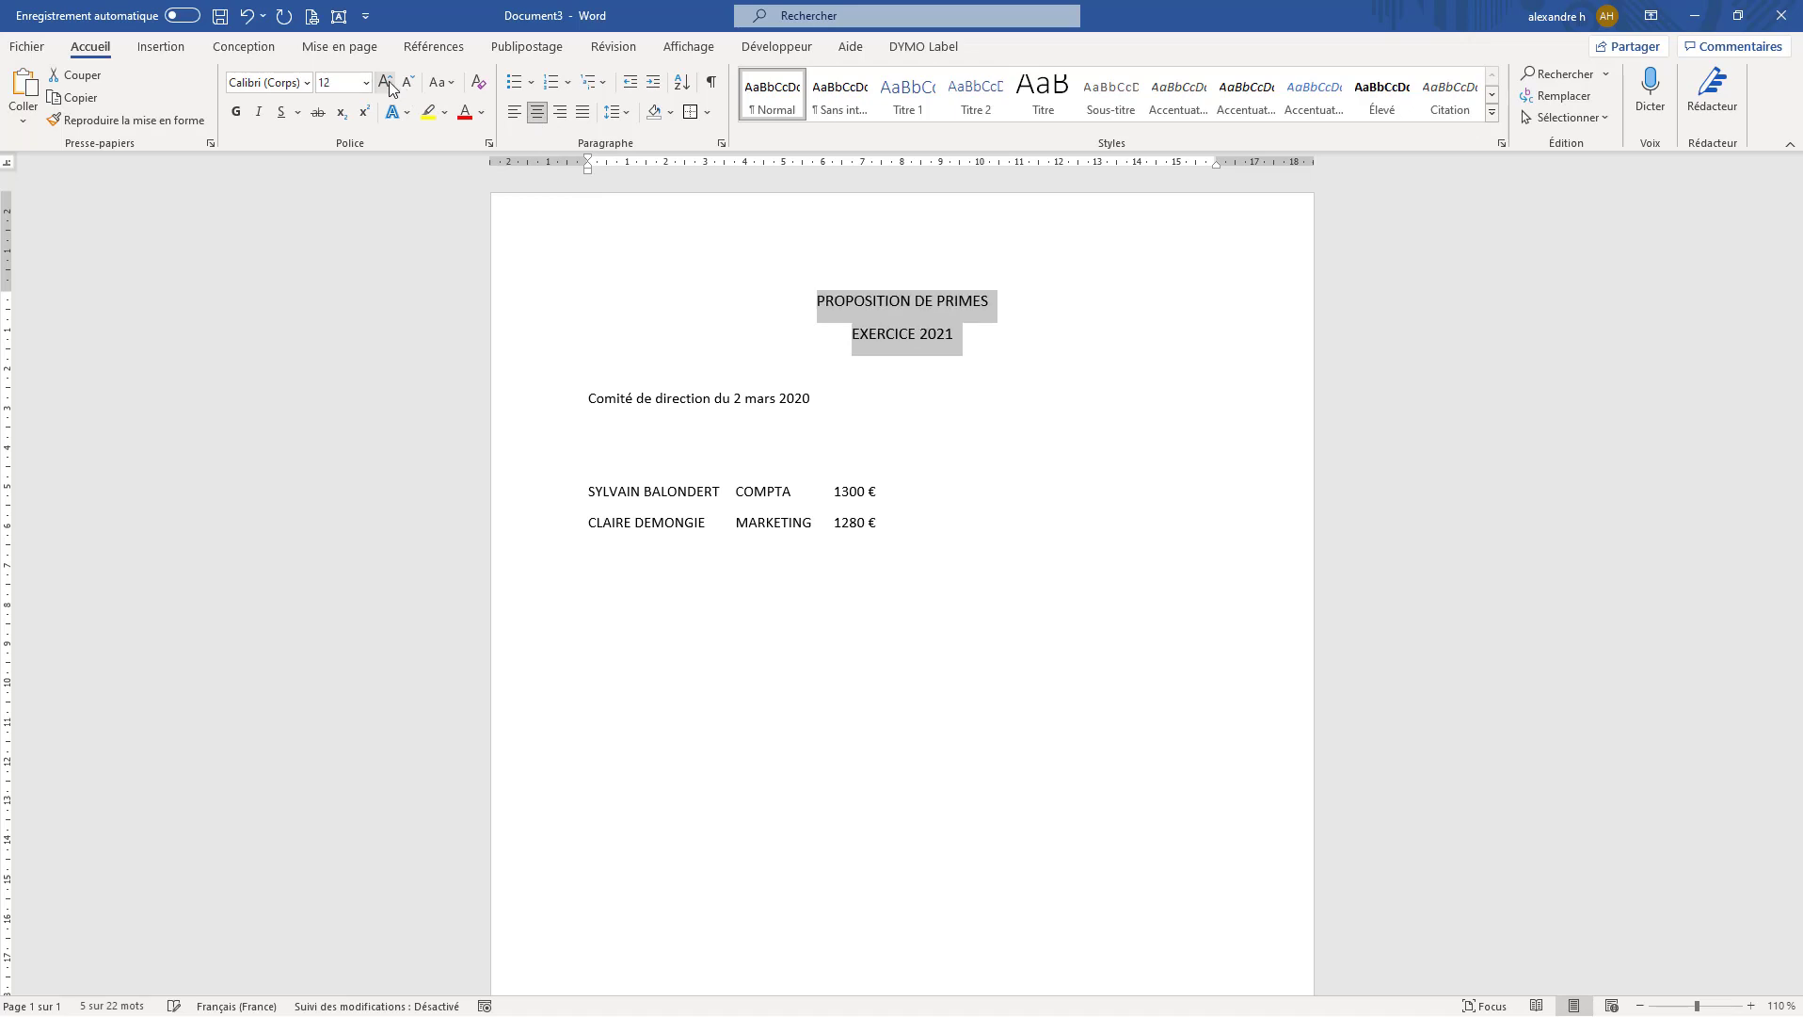
pyautogui.click(387, 82)
pyautogui.click(388, 83)
pyautogui.click(387, 82)
pyautogui.click(387, 82)
pyautogui.click(387, 82)
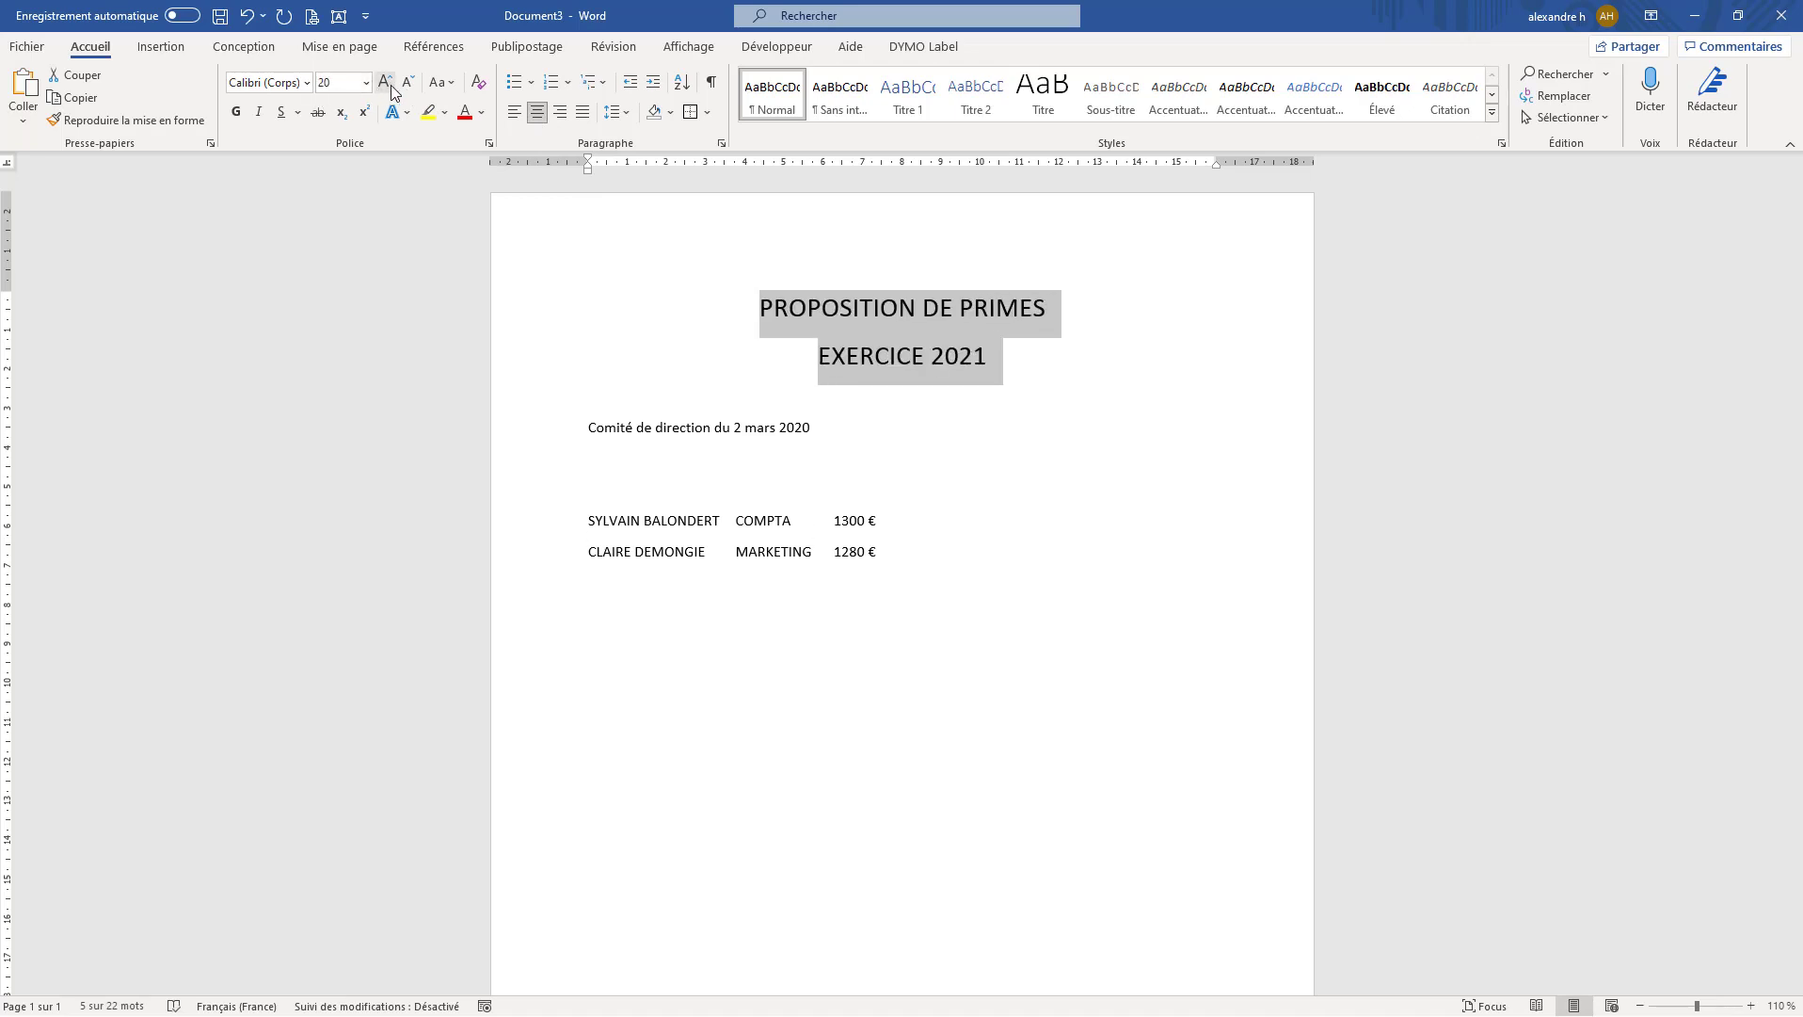
pyautogui.click(366, 82)
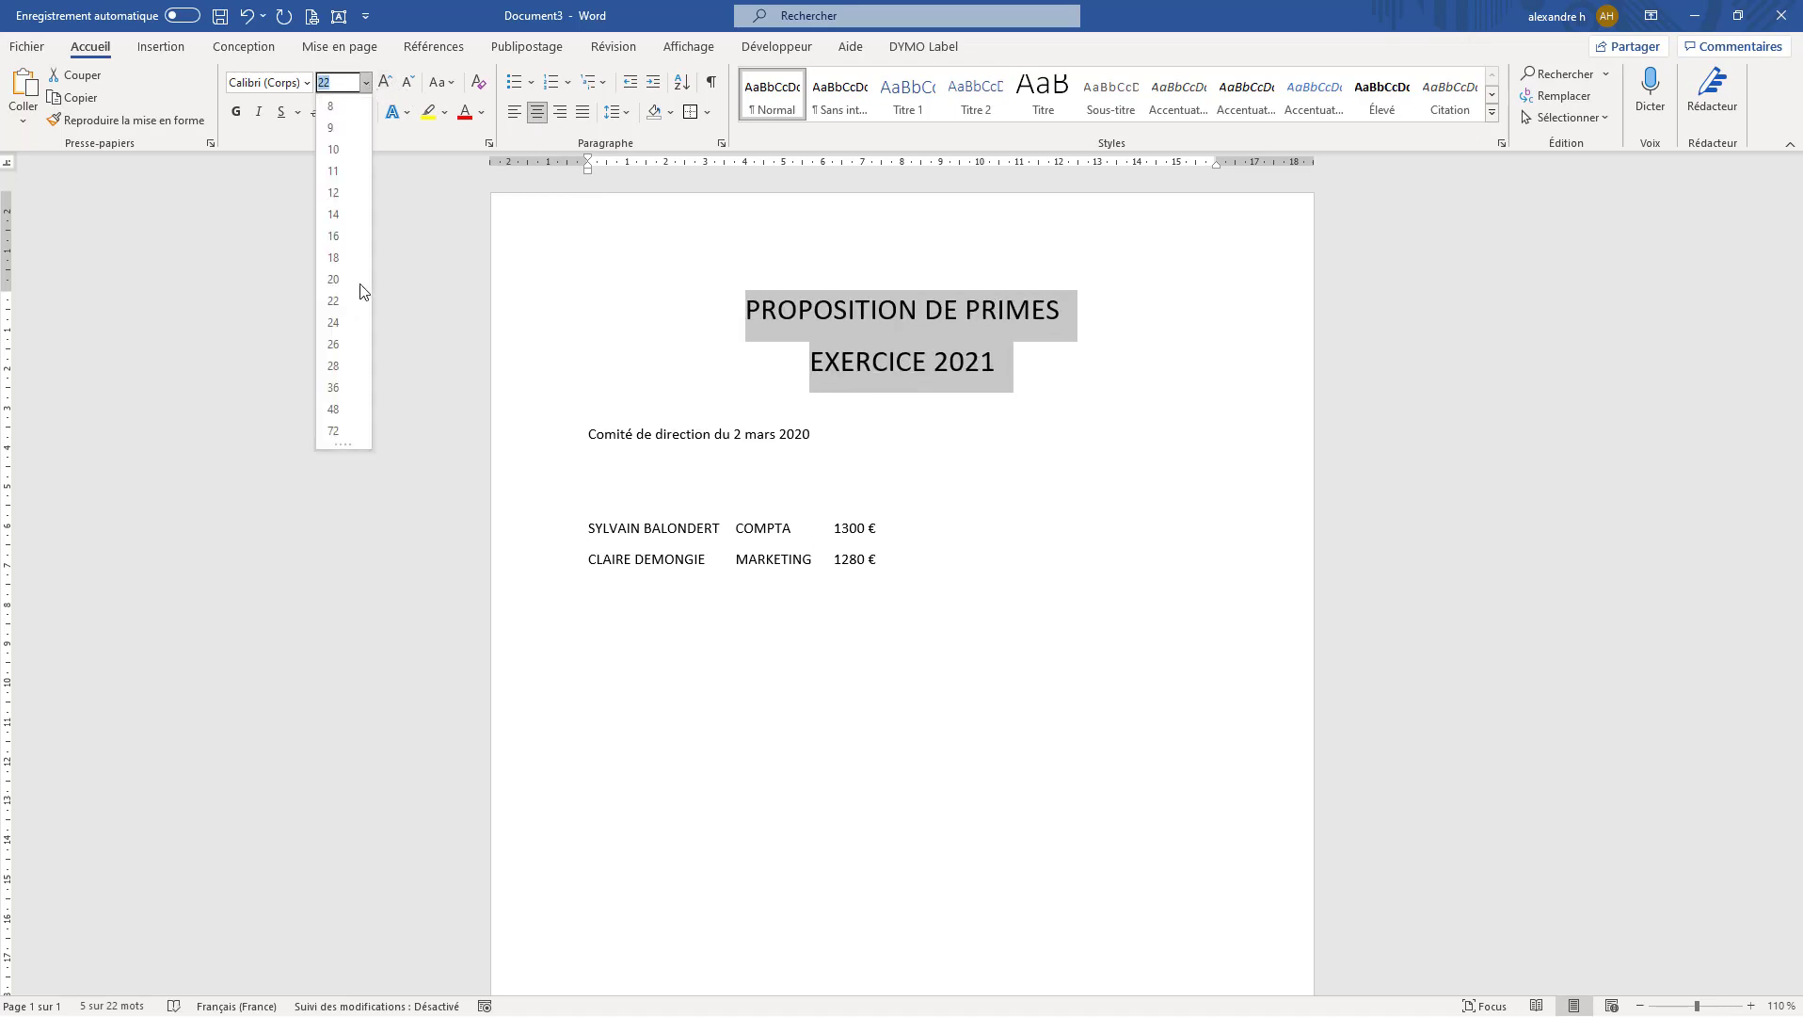
pyautogui.click(340, 300)
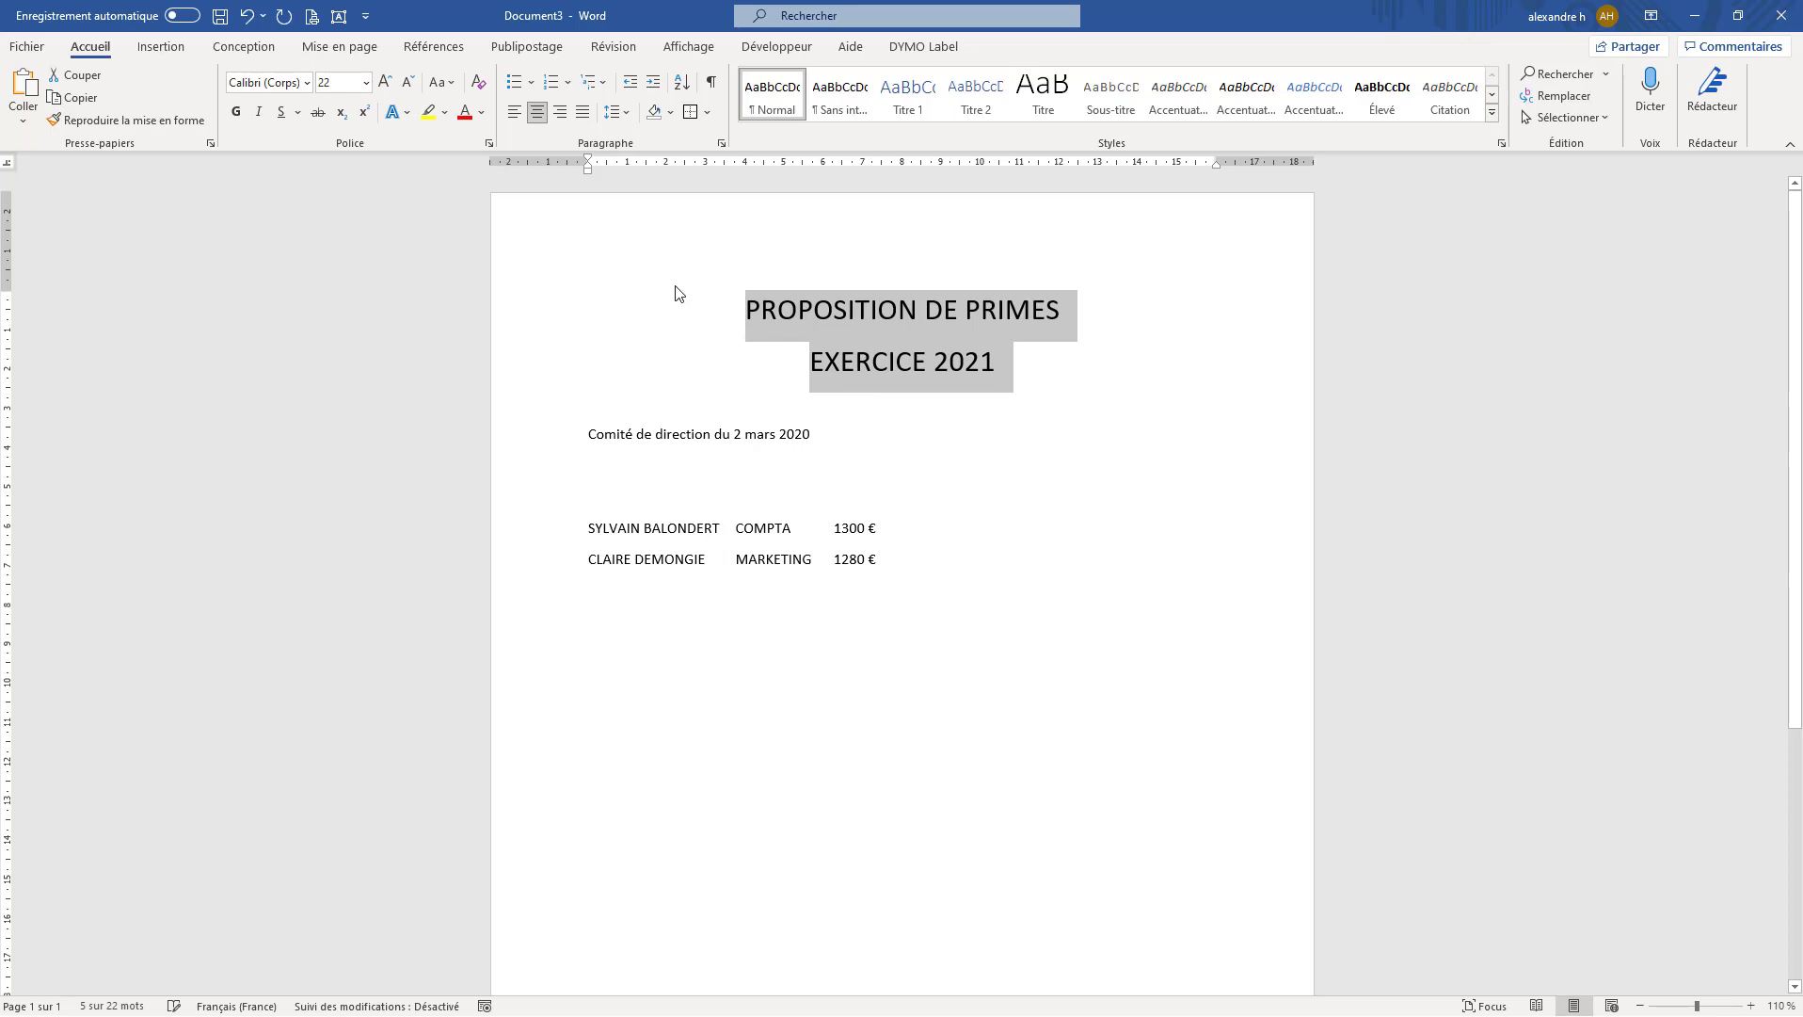
# - Format both title lines as bold, underlined and red
pyautogui.click(236, 112)
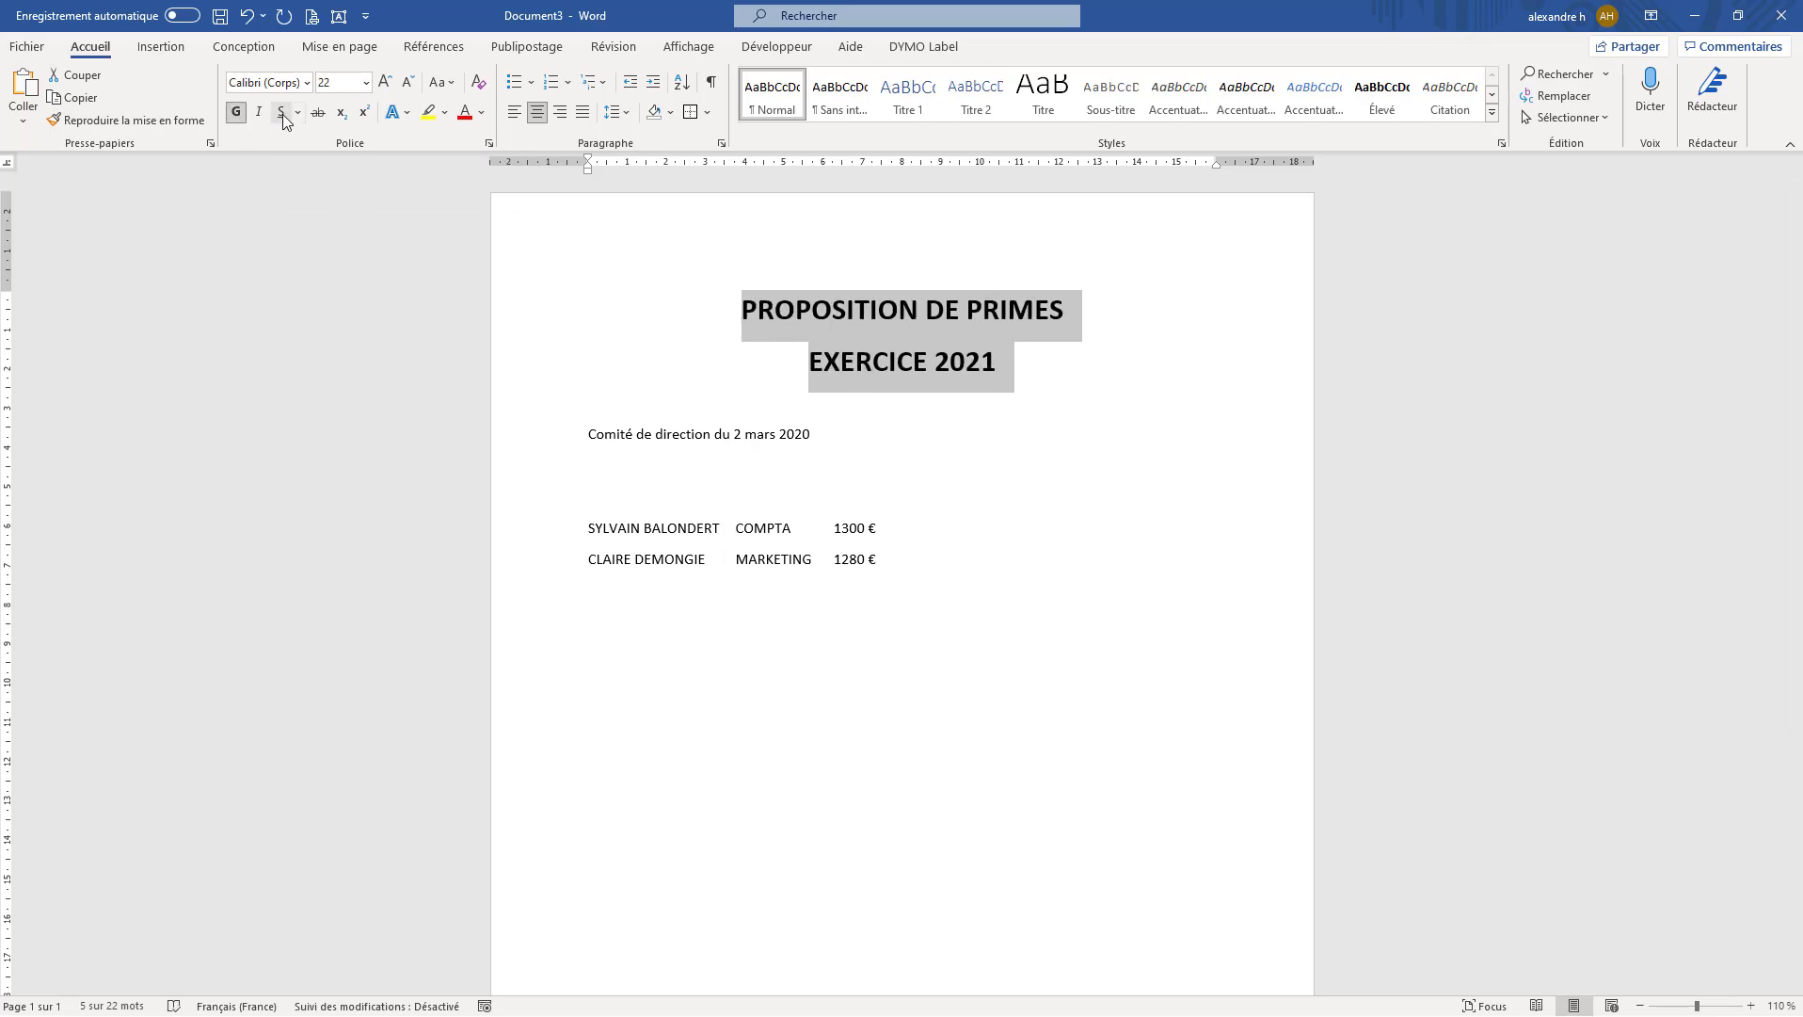
pyautogui.click(284, 114)
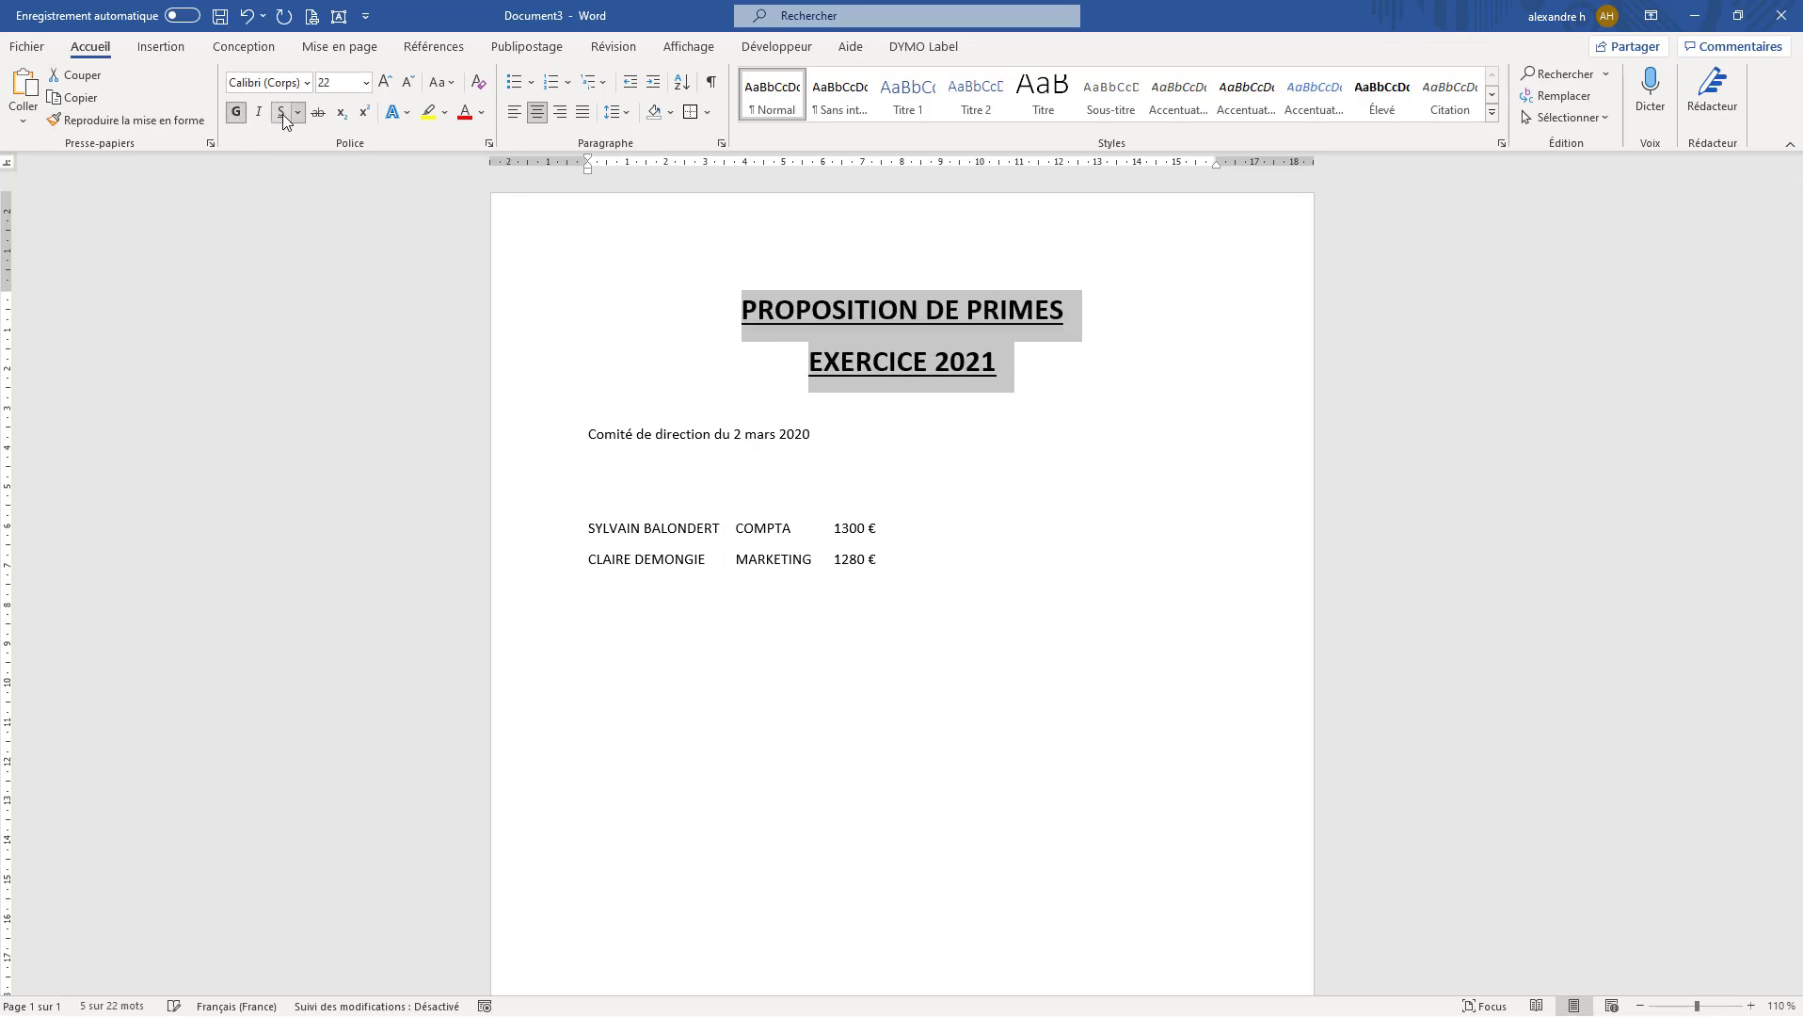
pyautogui.click(465, 114)
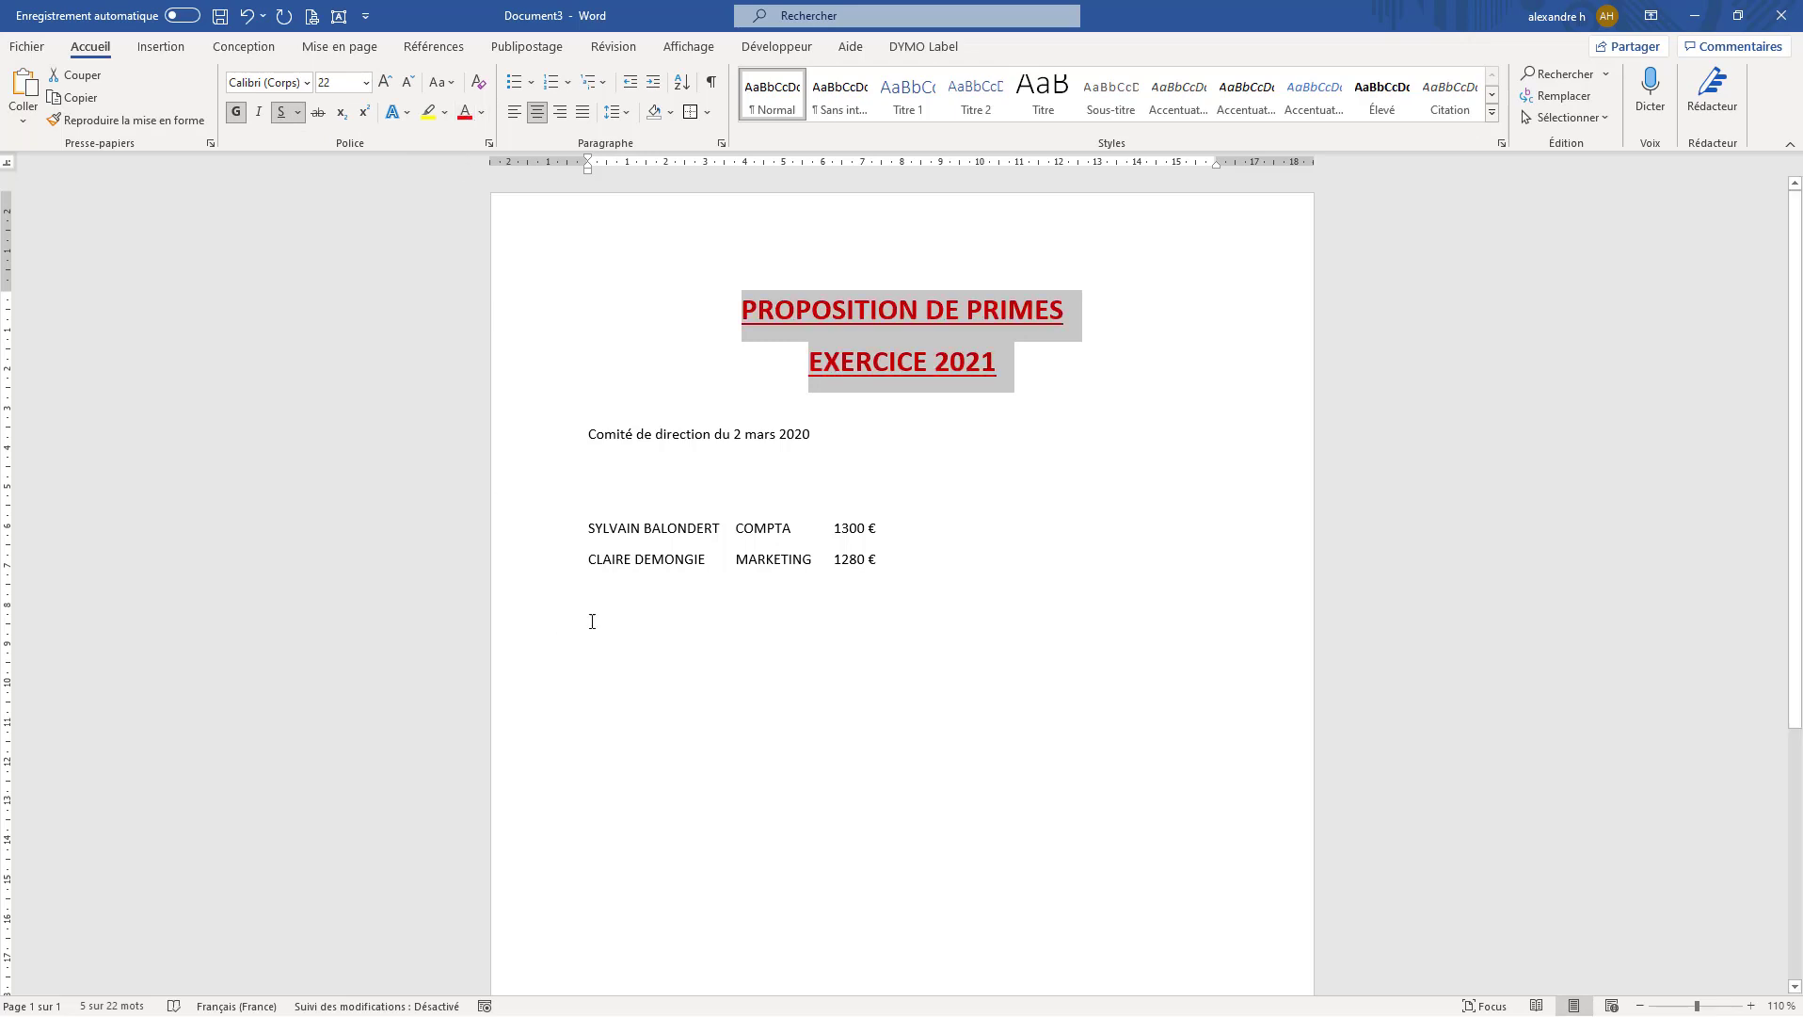
# - Delete and reinsert the tabs before COMPTA and before 1300 € in the first employee row
pyautogui.click(587, 533)
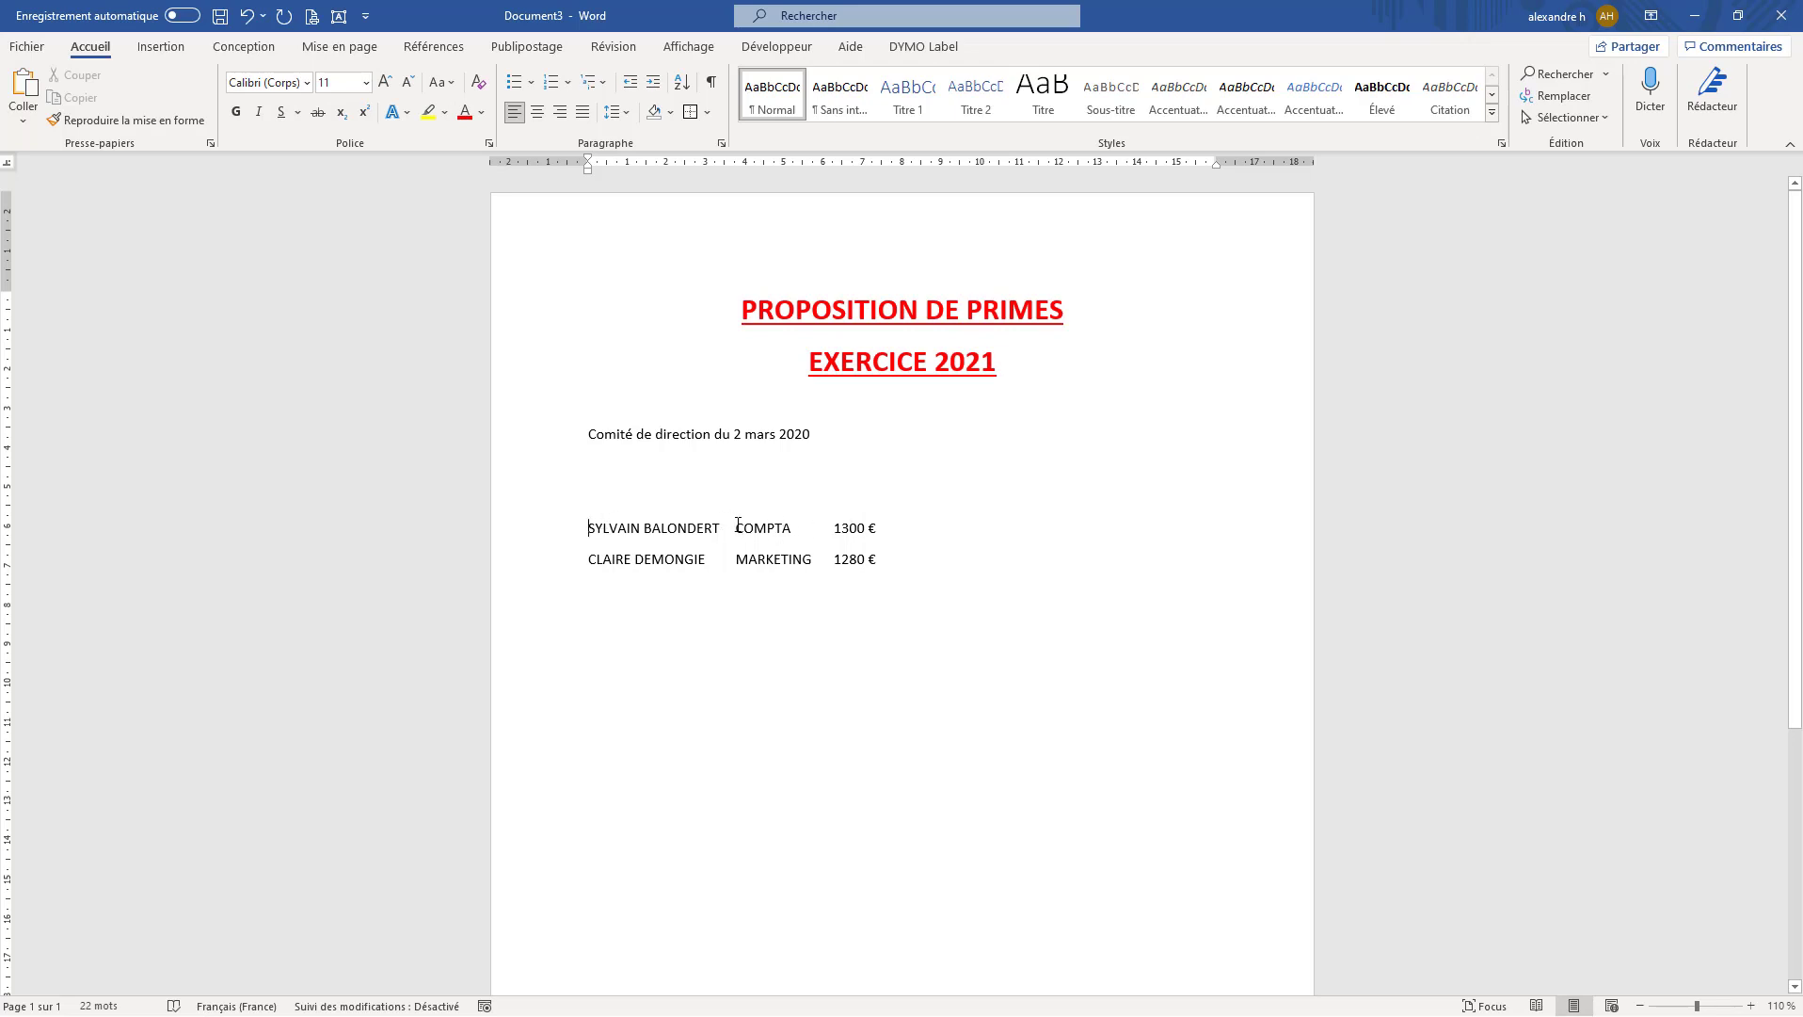
pyautogui.click(737, 527)
pyautogui.press('BackSpace')
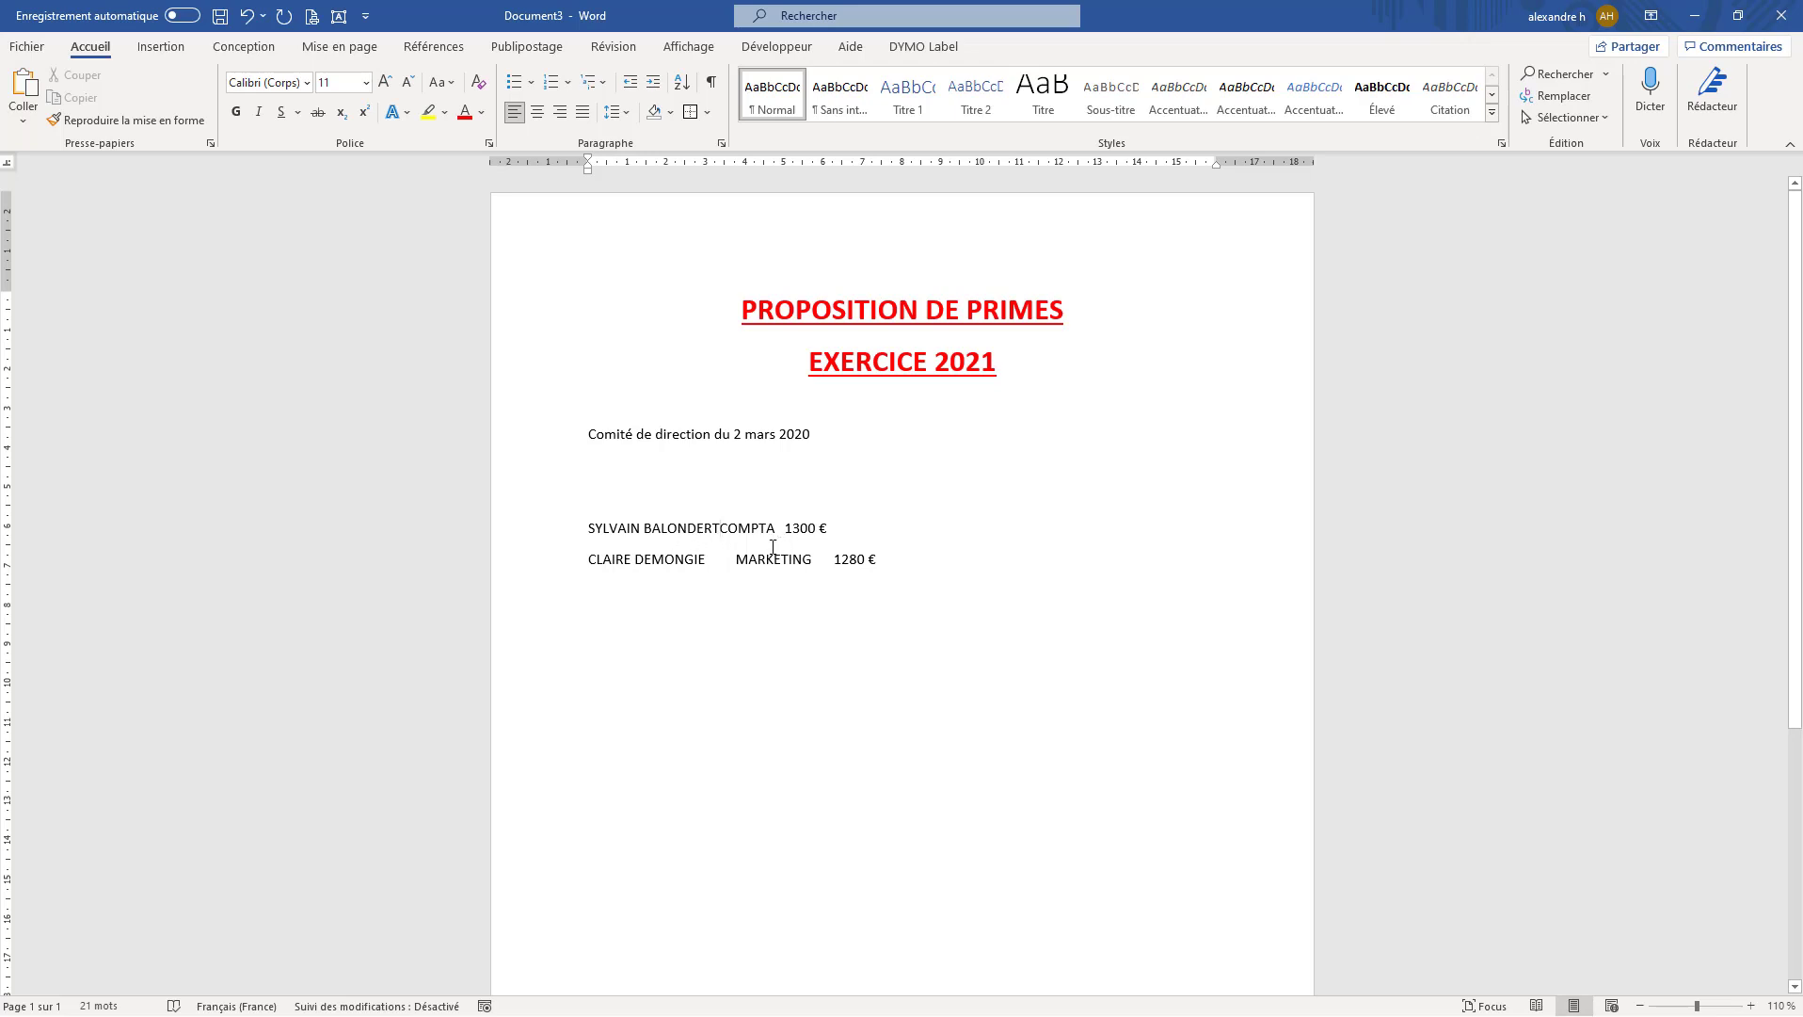
pyautogui.press('Tab')
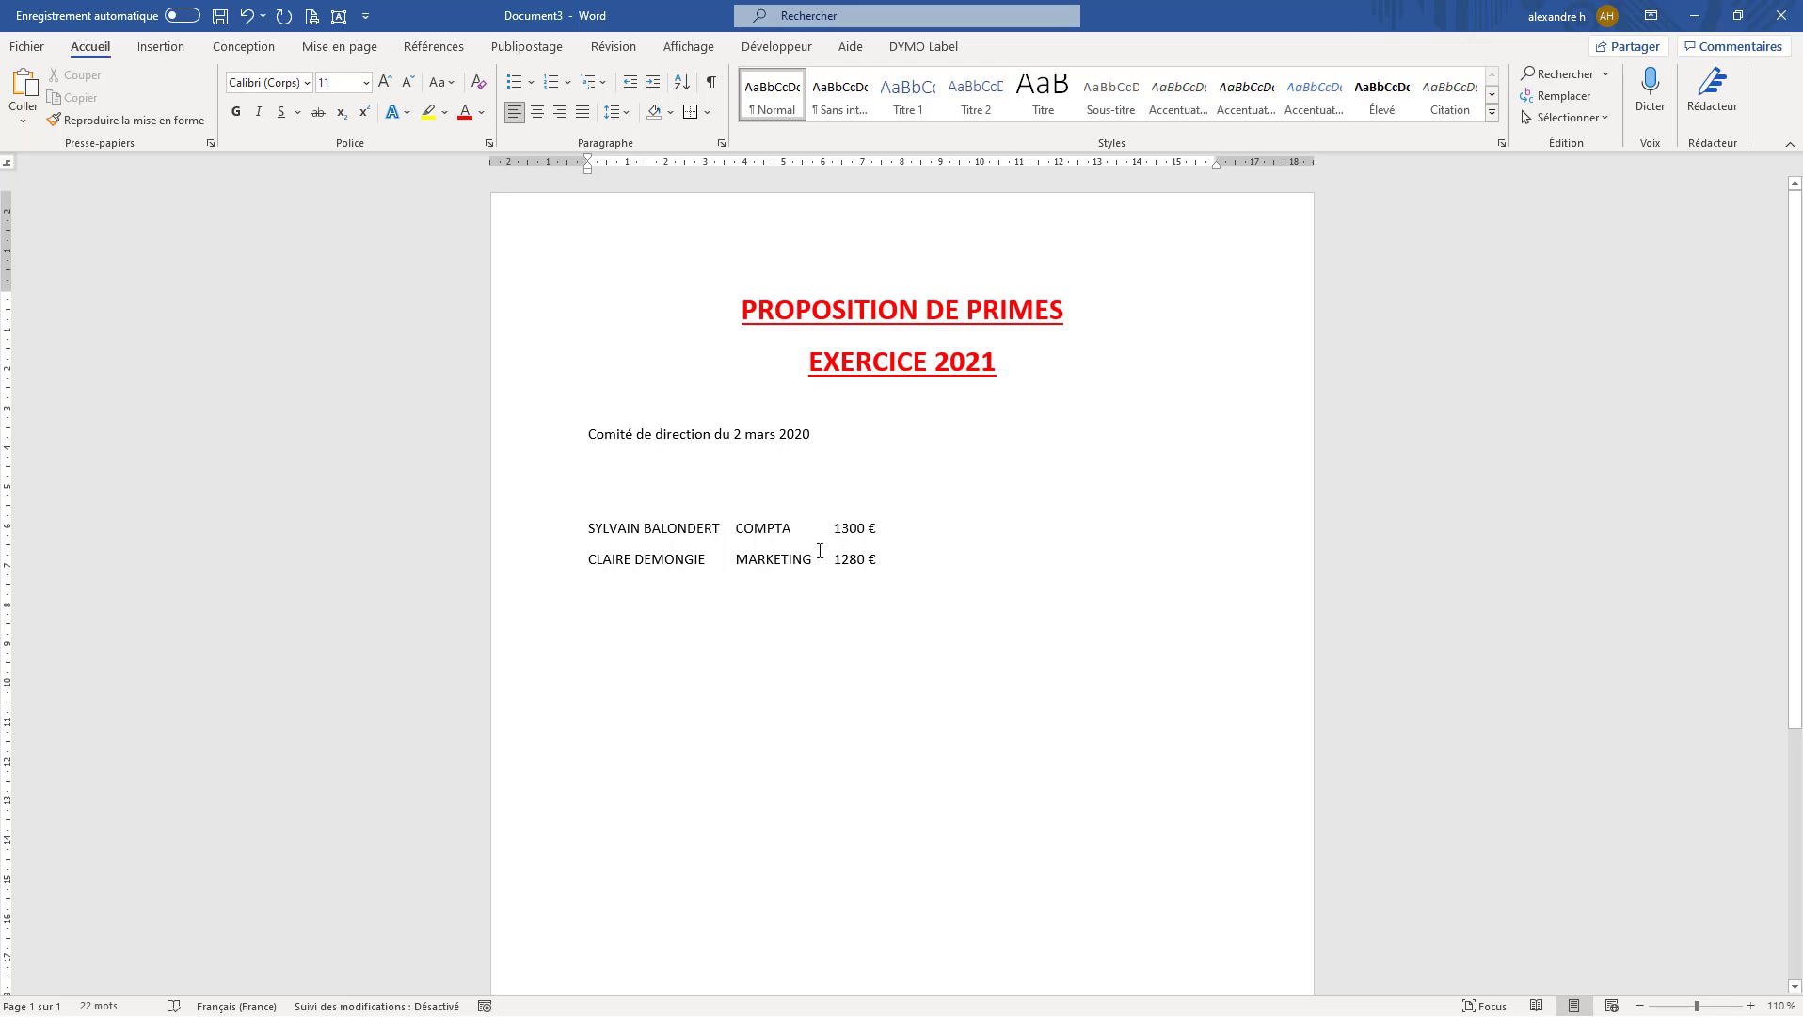
pyautogui.click(836, 527)
pyautogui.press('BackSpace')
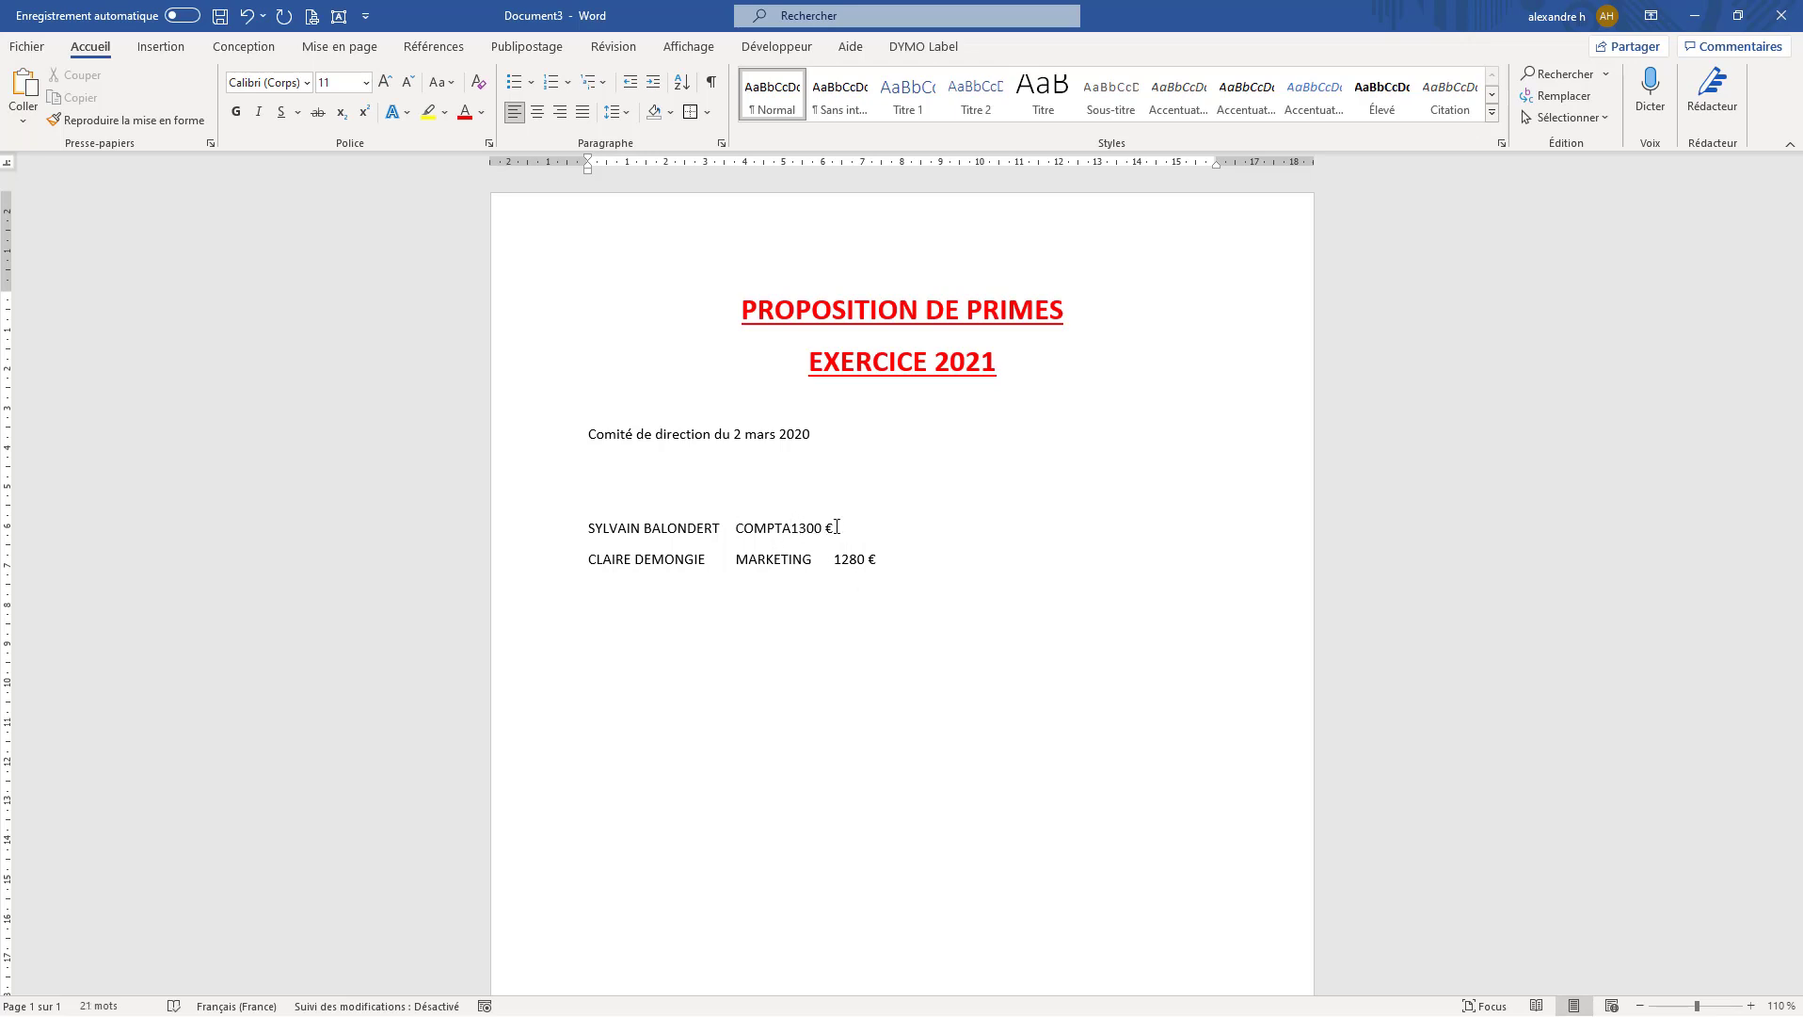
pyautogui.press('Tab')
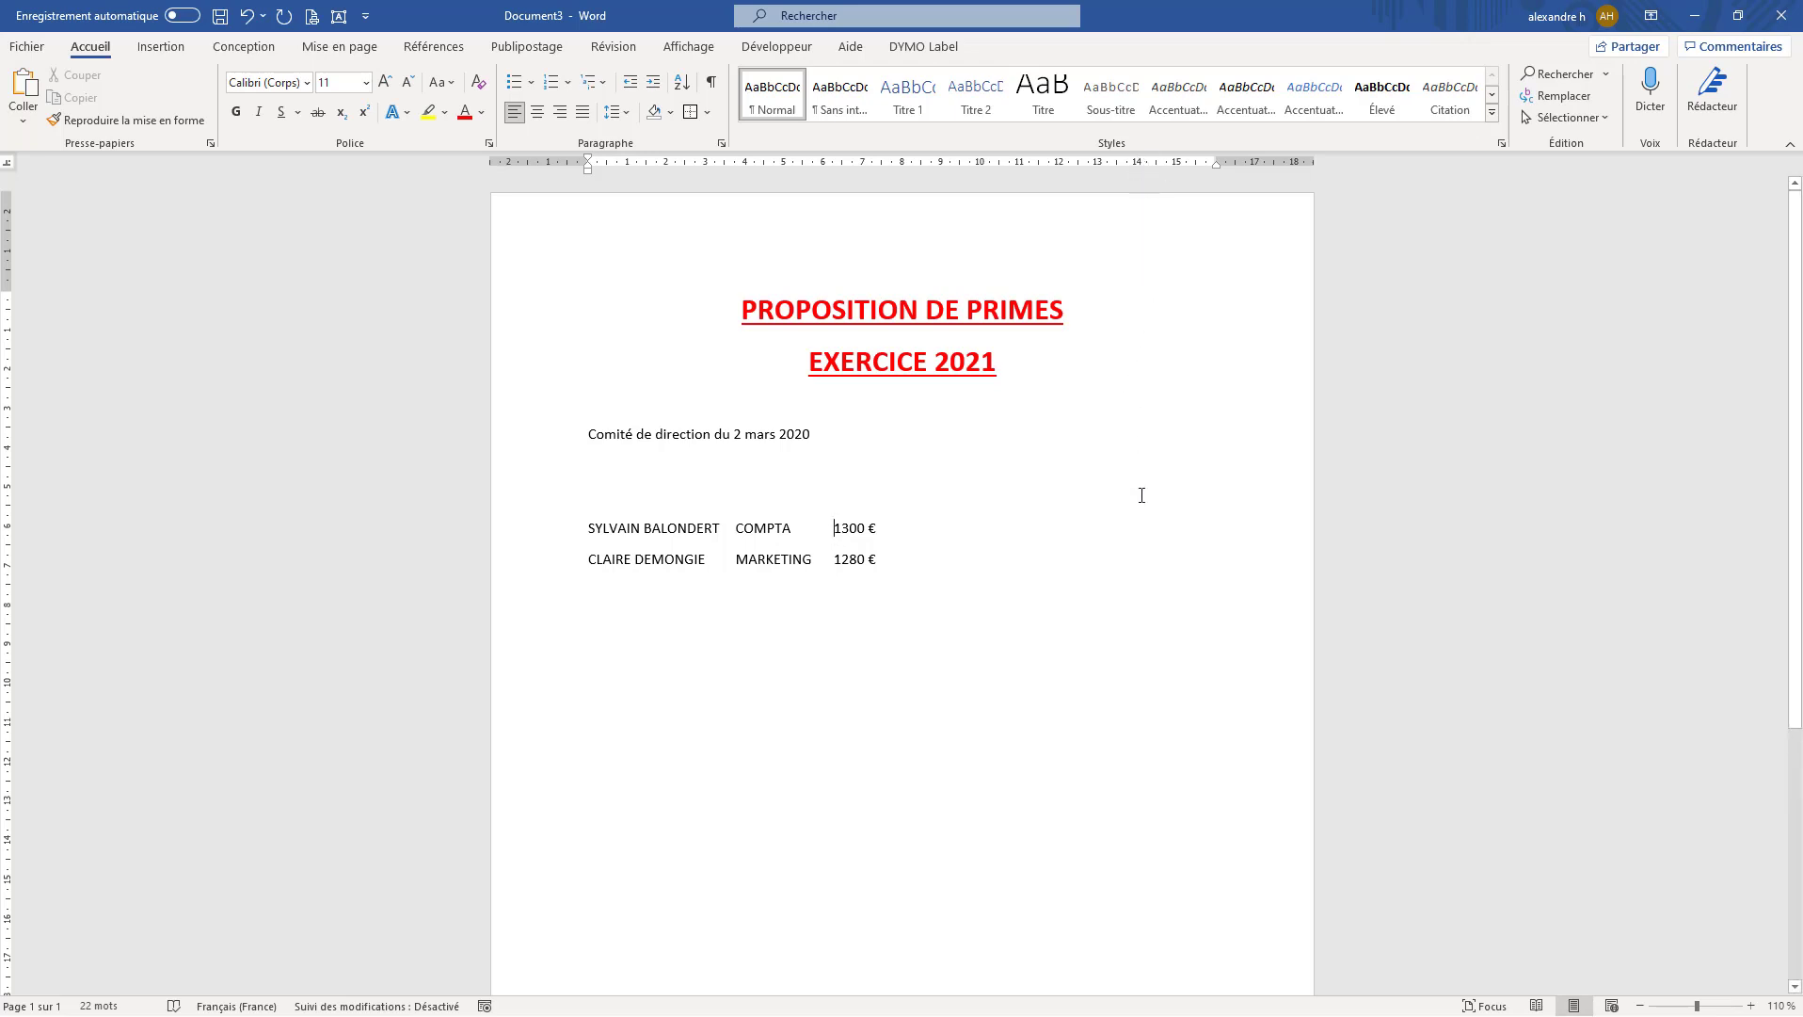
# - Set a centred tab stop at 8 cm for COMPTA in the first employee row
pyautogui.click(736, 529)
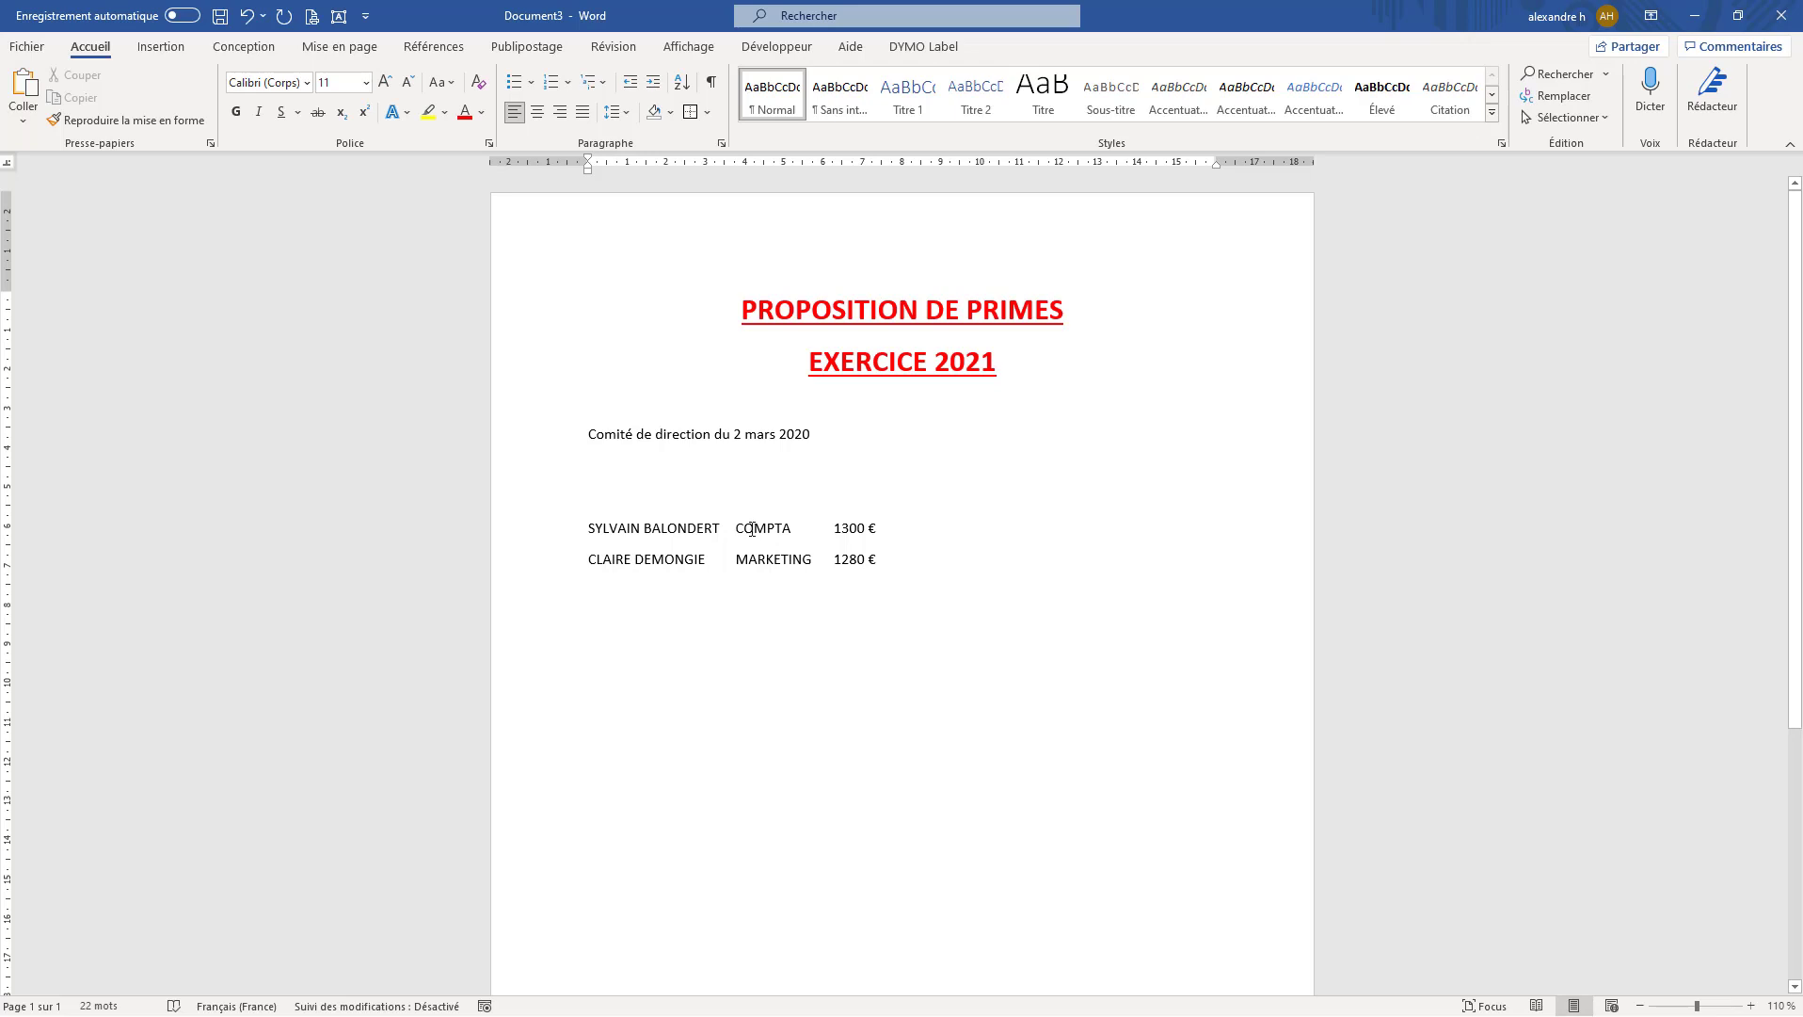
pyautogui.click(7, 164)
pyautogui.click(7, 164)
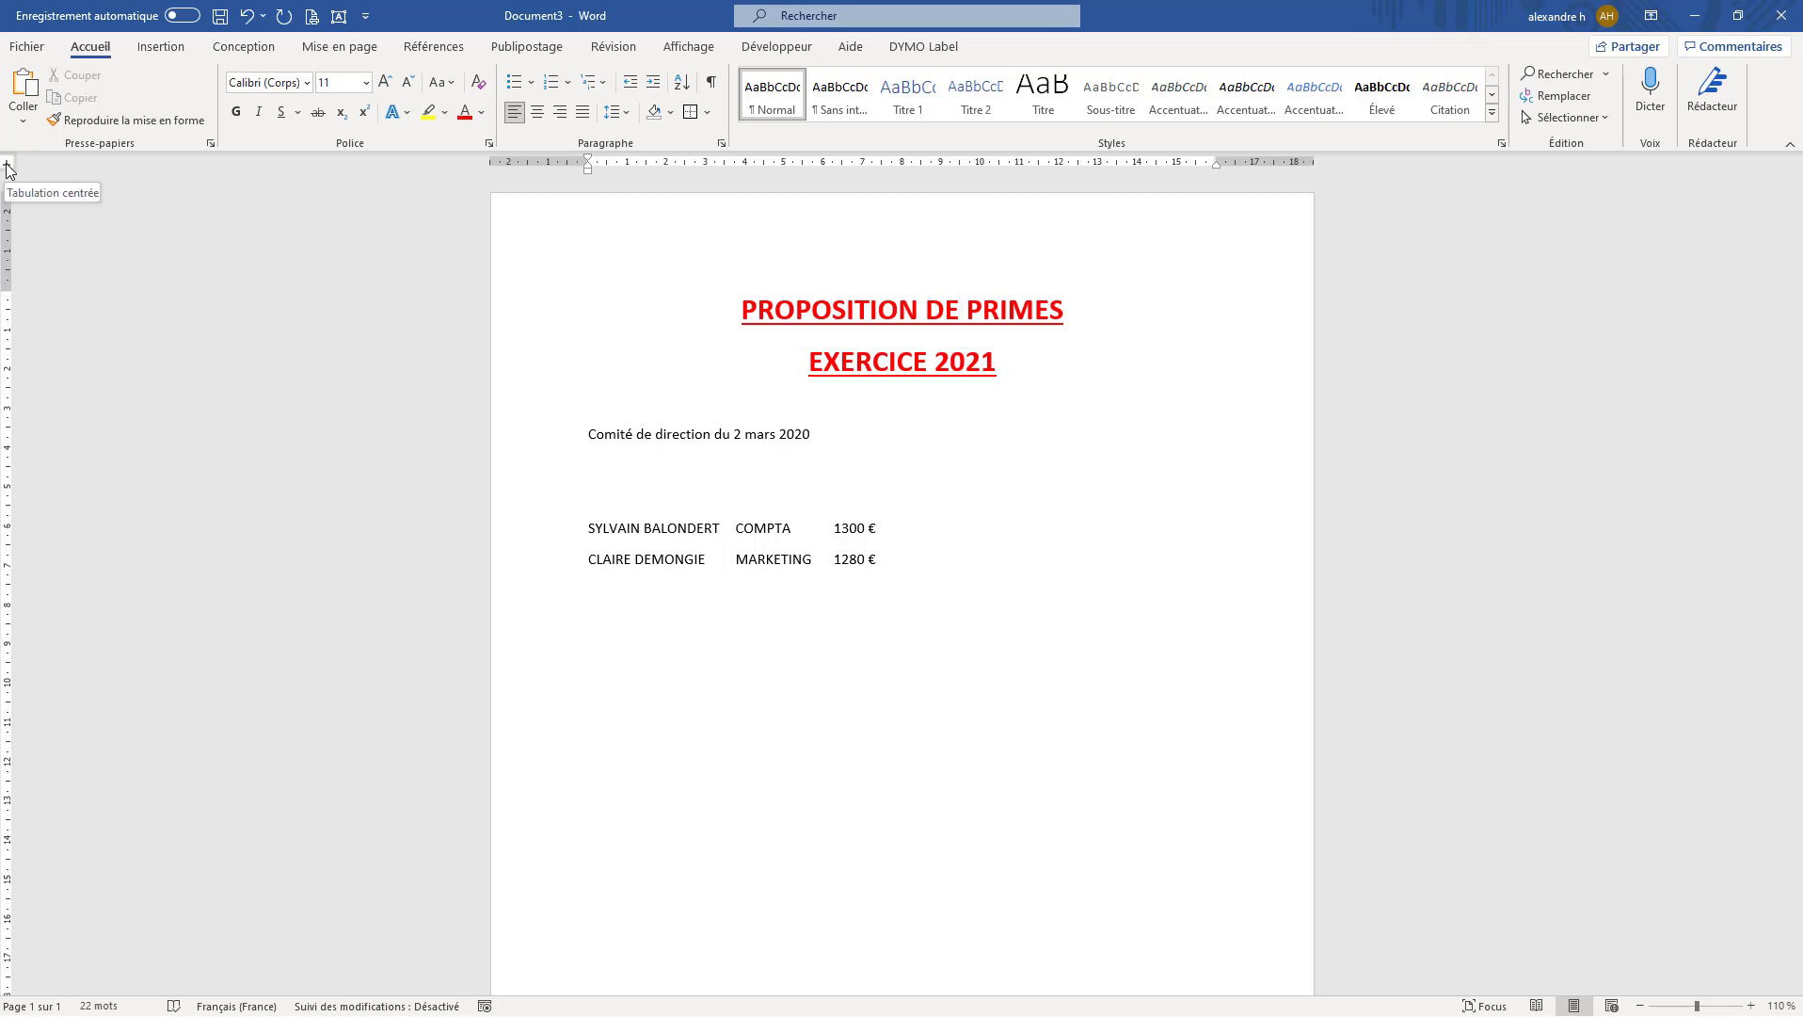
pyautogui.click(8, 165)
pyautogui.click(7, 165)
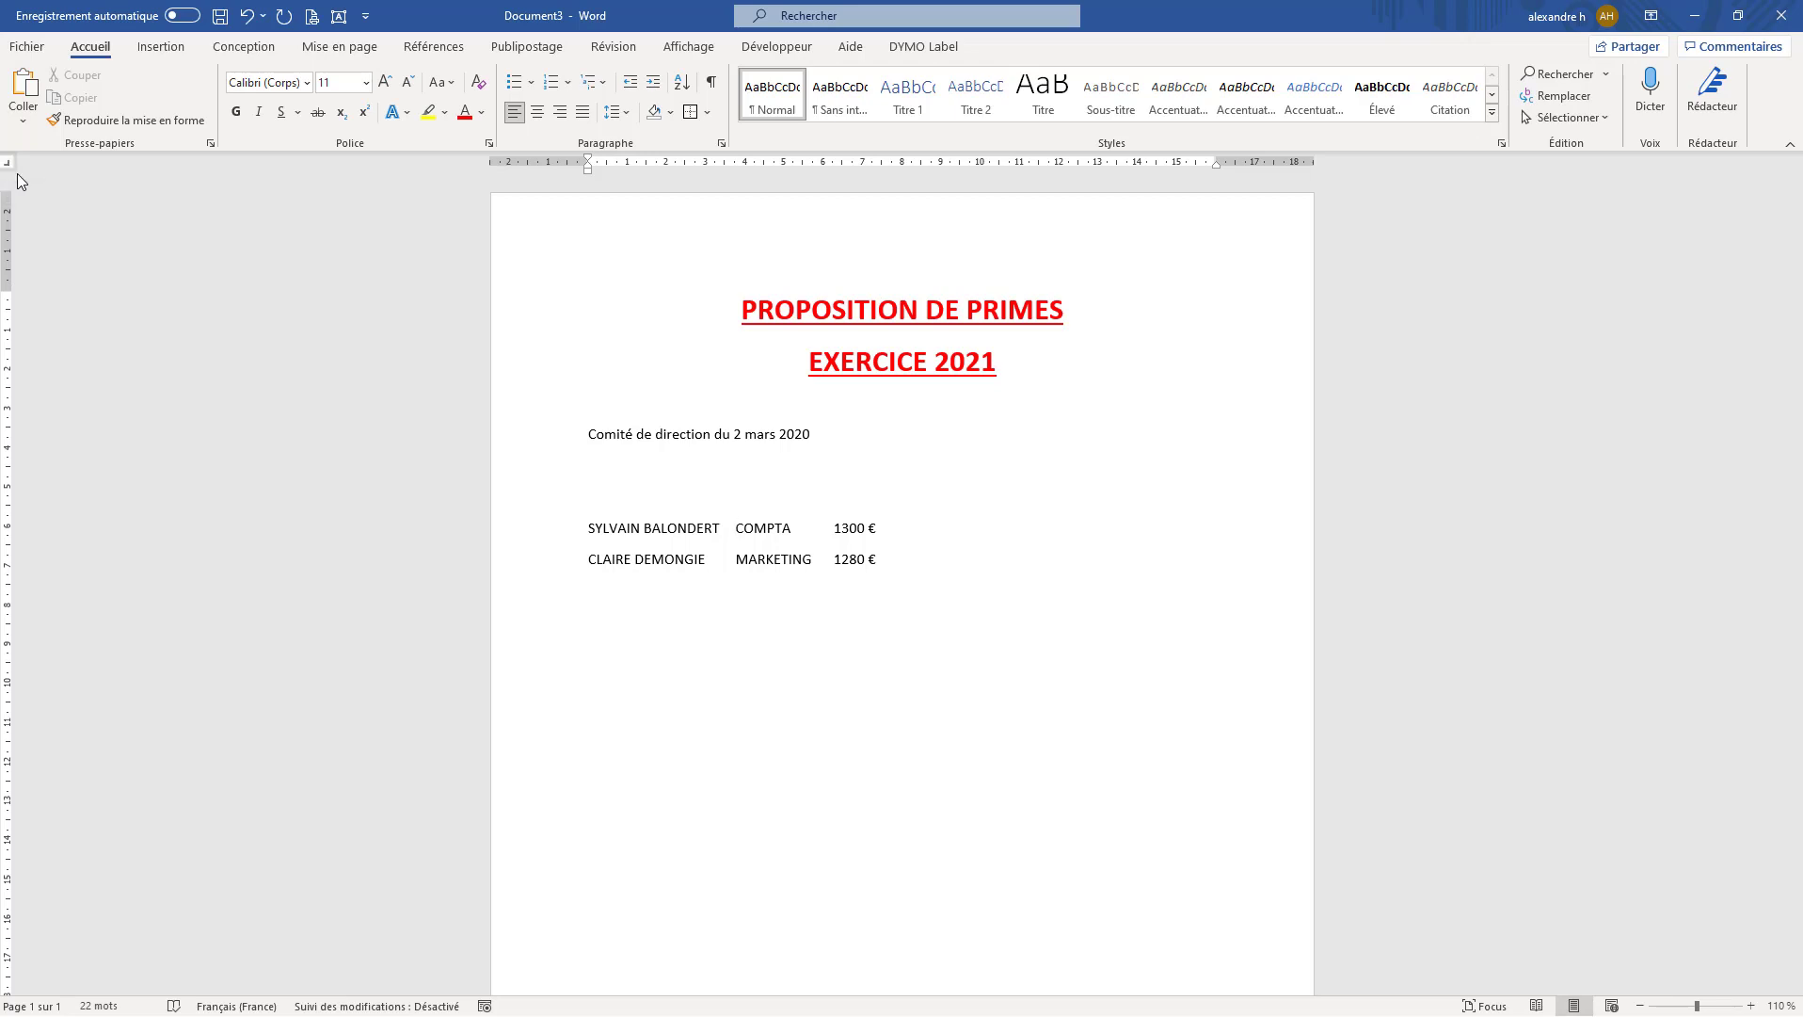
pyautogui.click(8, 166)
pyautogui.click(8, 166)
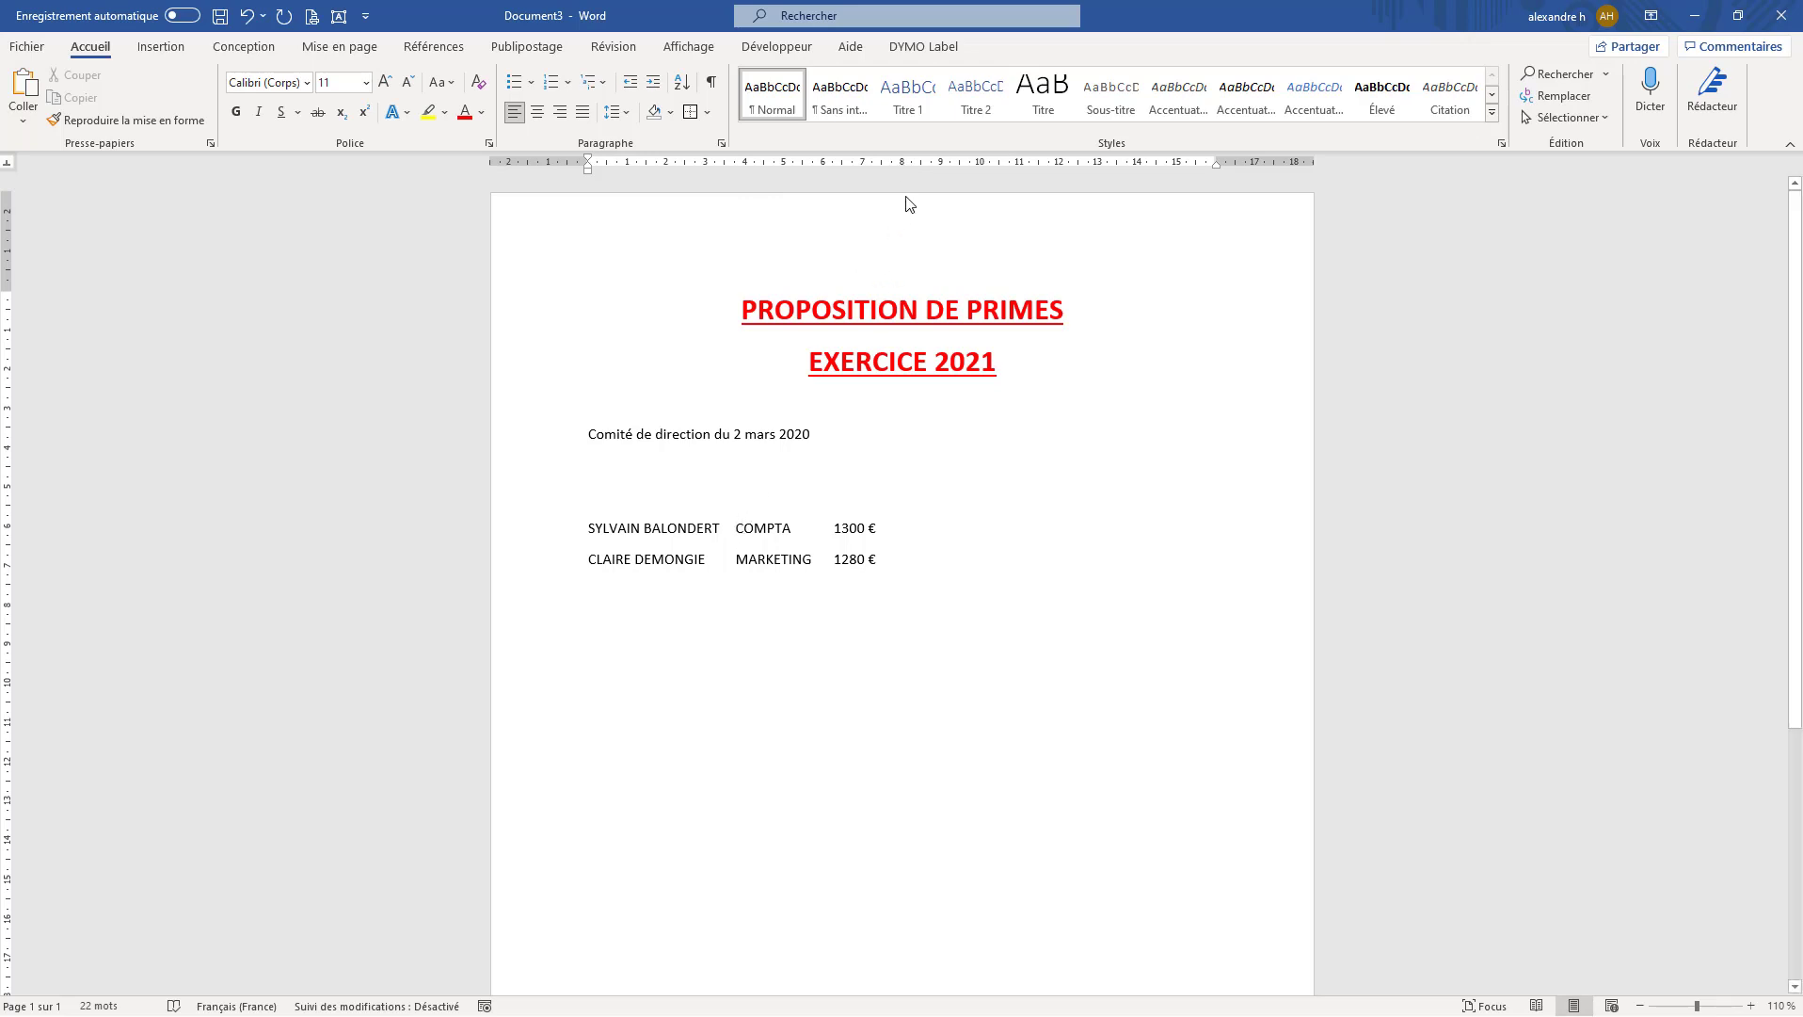
pyautogui.click(901, 164)
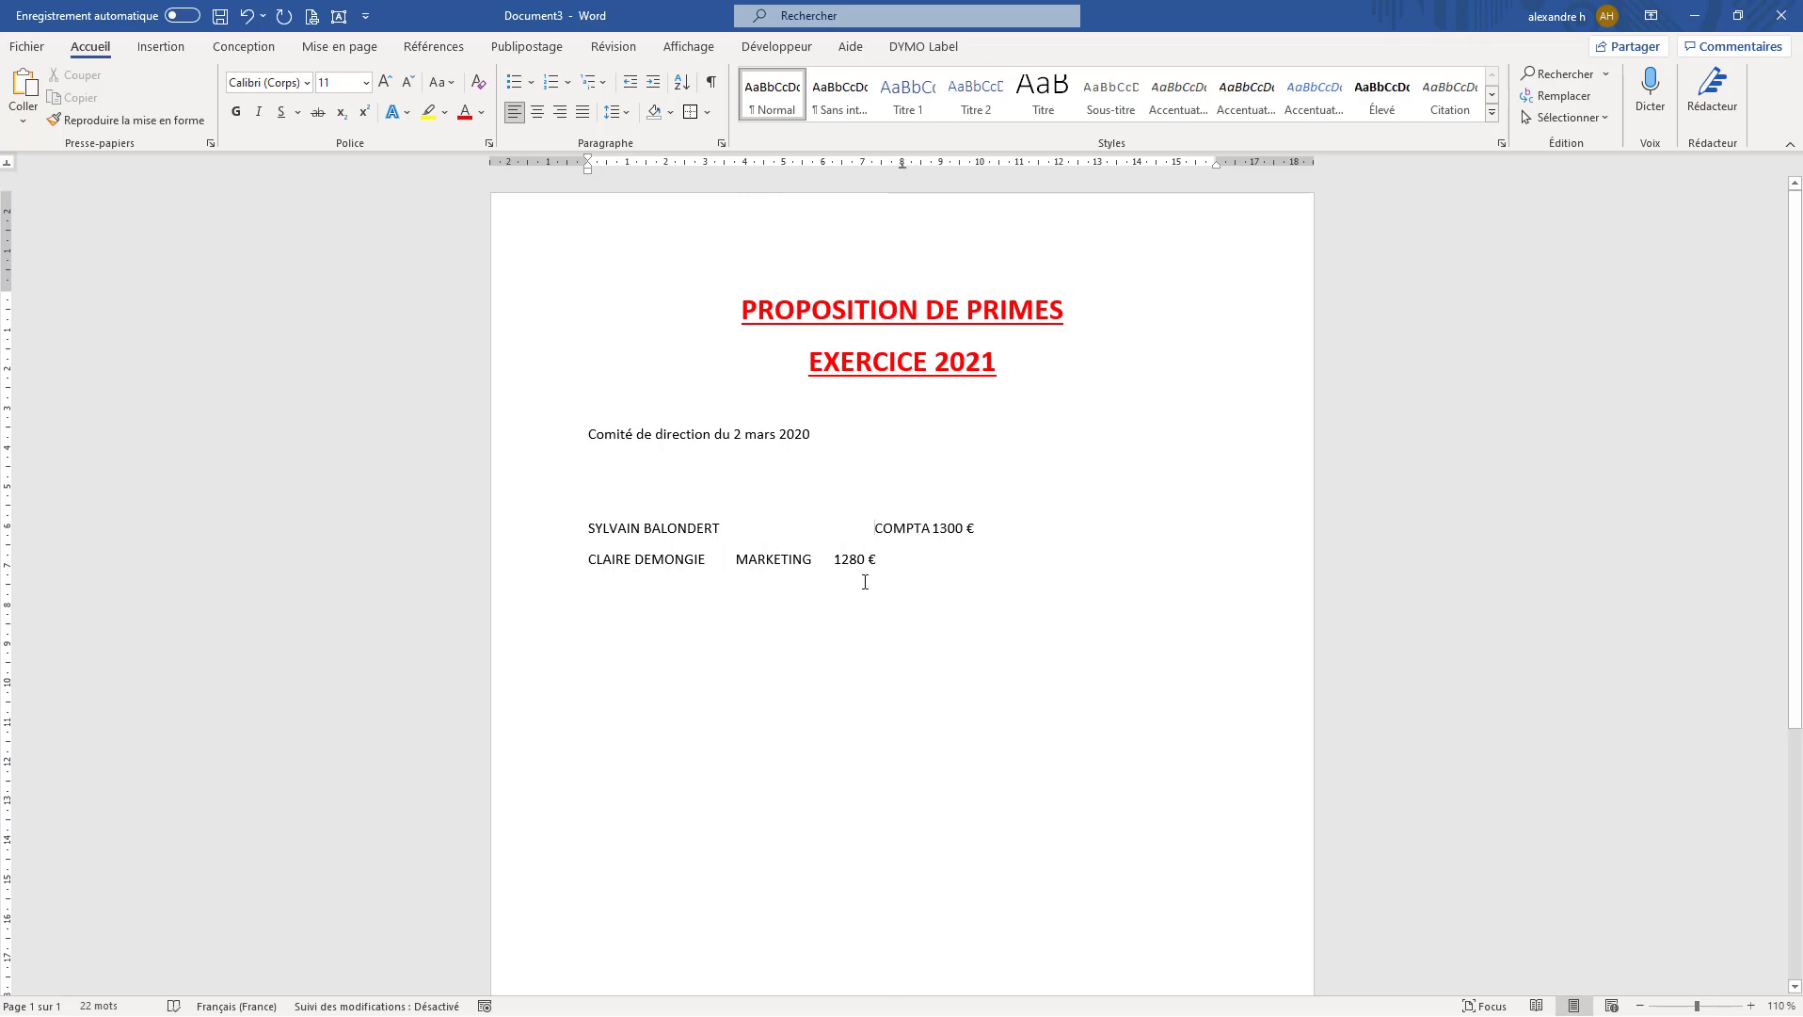
# - Set a decimal tab stop at 14 cm for the 1300 € amount in the first employee row
pyautogui.click(935, 532)
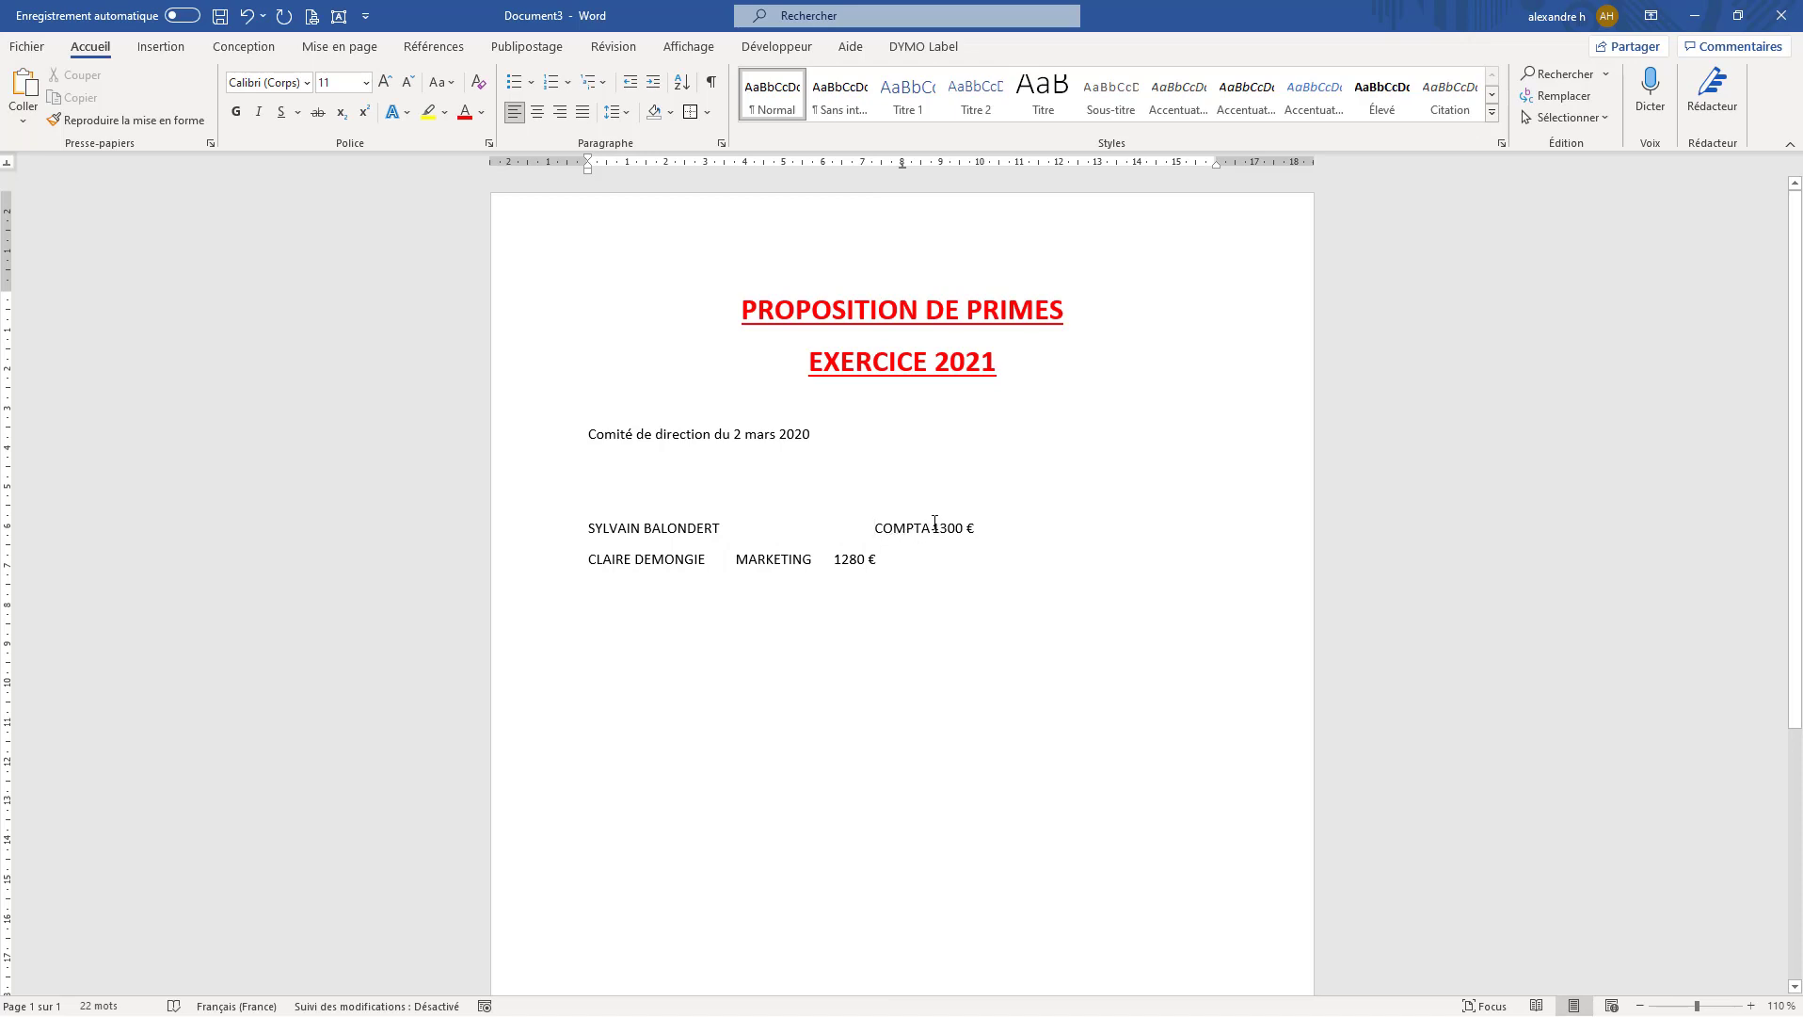
pyautogui.click(10, 165)
pyautogui.press('BackSpace')
pyautogui.click(1135, 162)
# - Set a centred tab stop at 8 cm for MARKETING in the second employee row
pyautogui.click(740, 559)
pyautogui.click(5, 166)
pyautogui.click(6, 167)
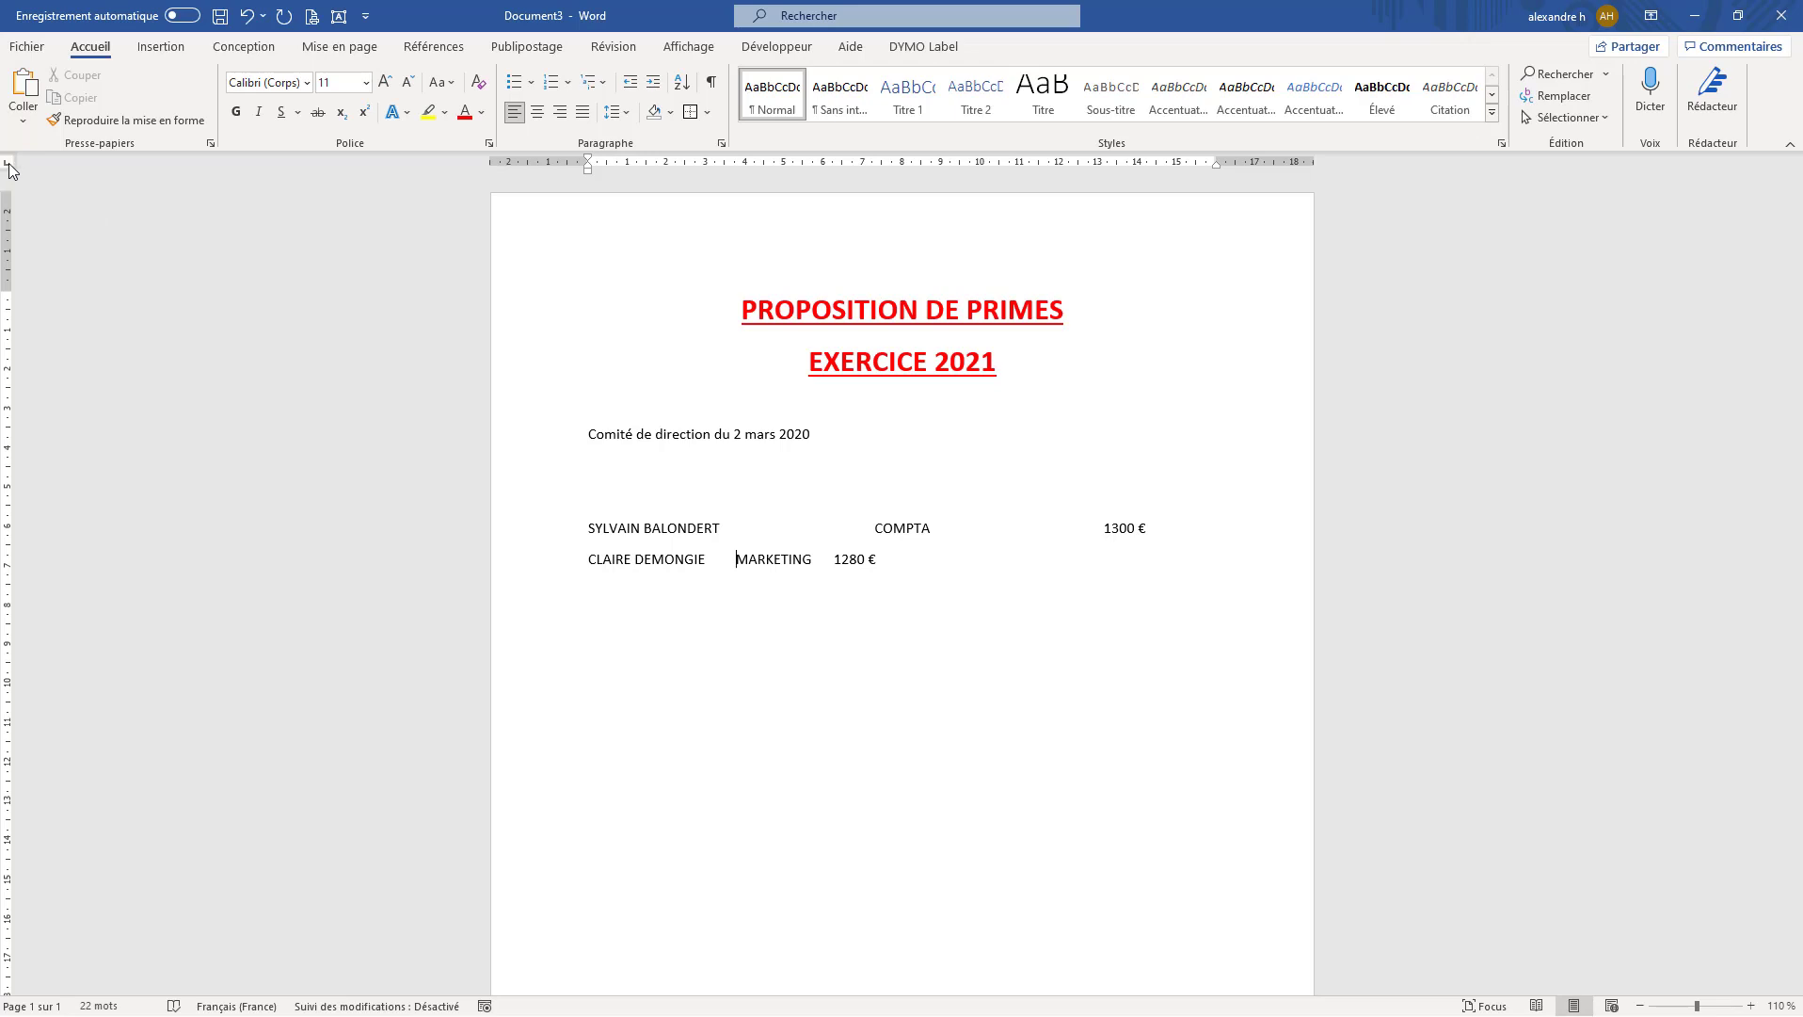
pyautogui.click(8, 166)
pyautogui.click(8, 167)
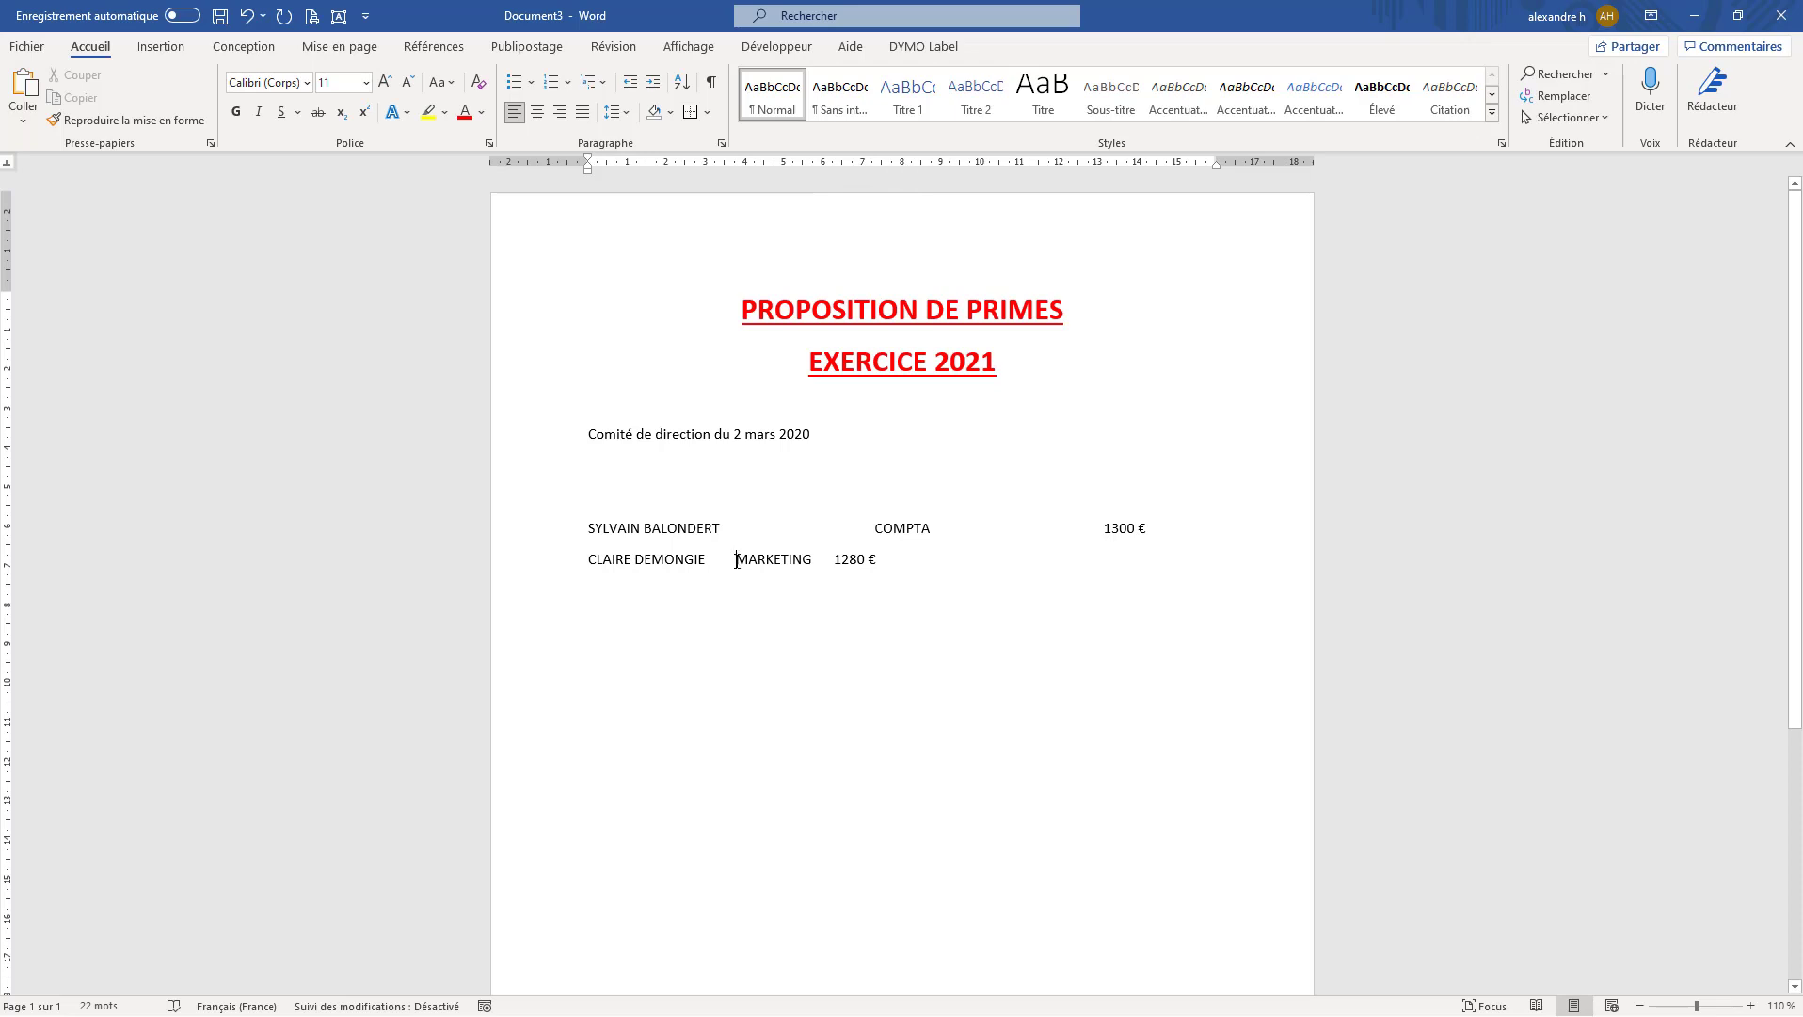
pyautogui.click(902, 161)
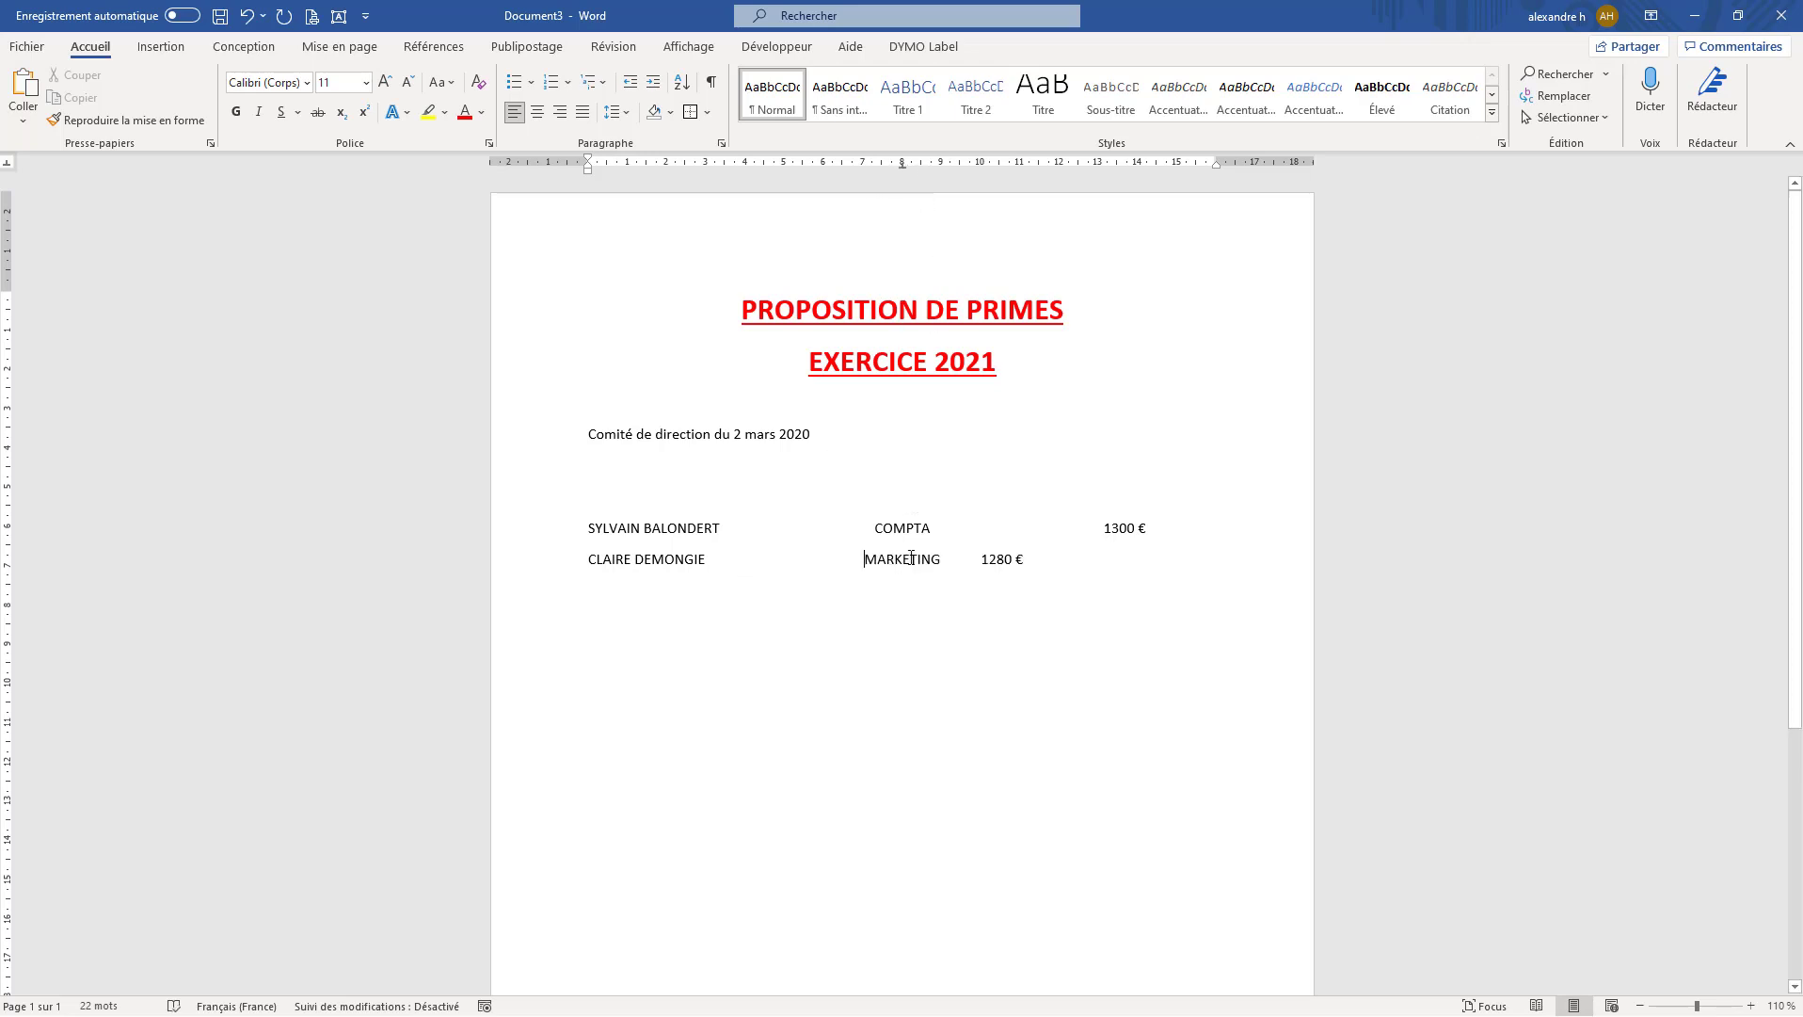
# - Set a decimal tab stop at 14 cm for the 1280 € amount and start a new line below that row
pyautogui.click(984, 559)
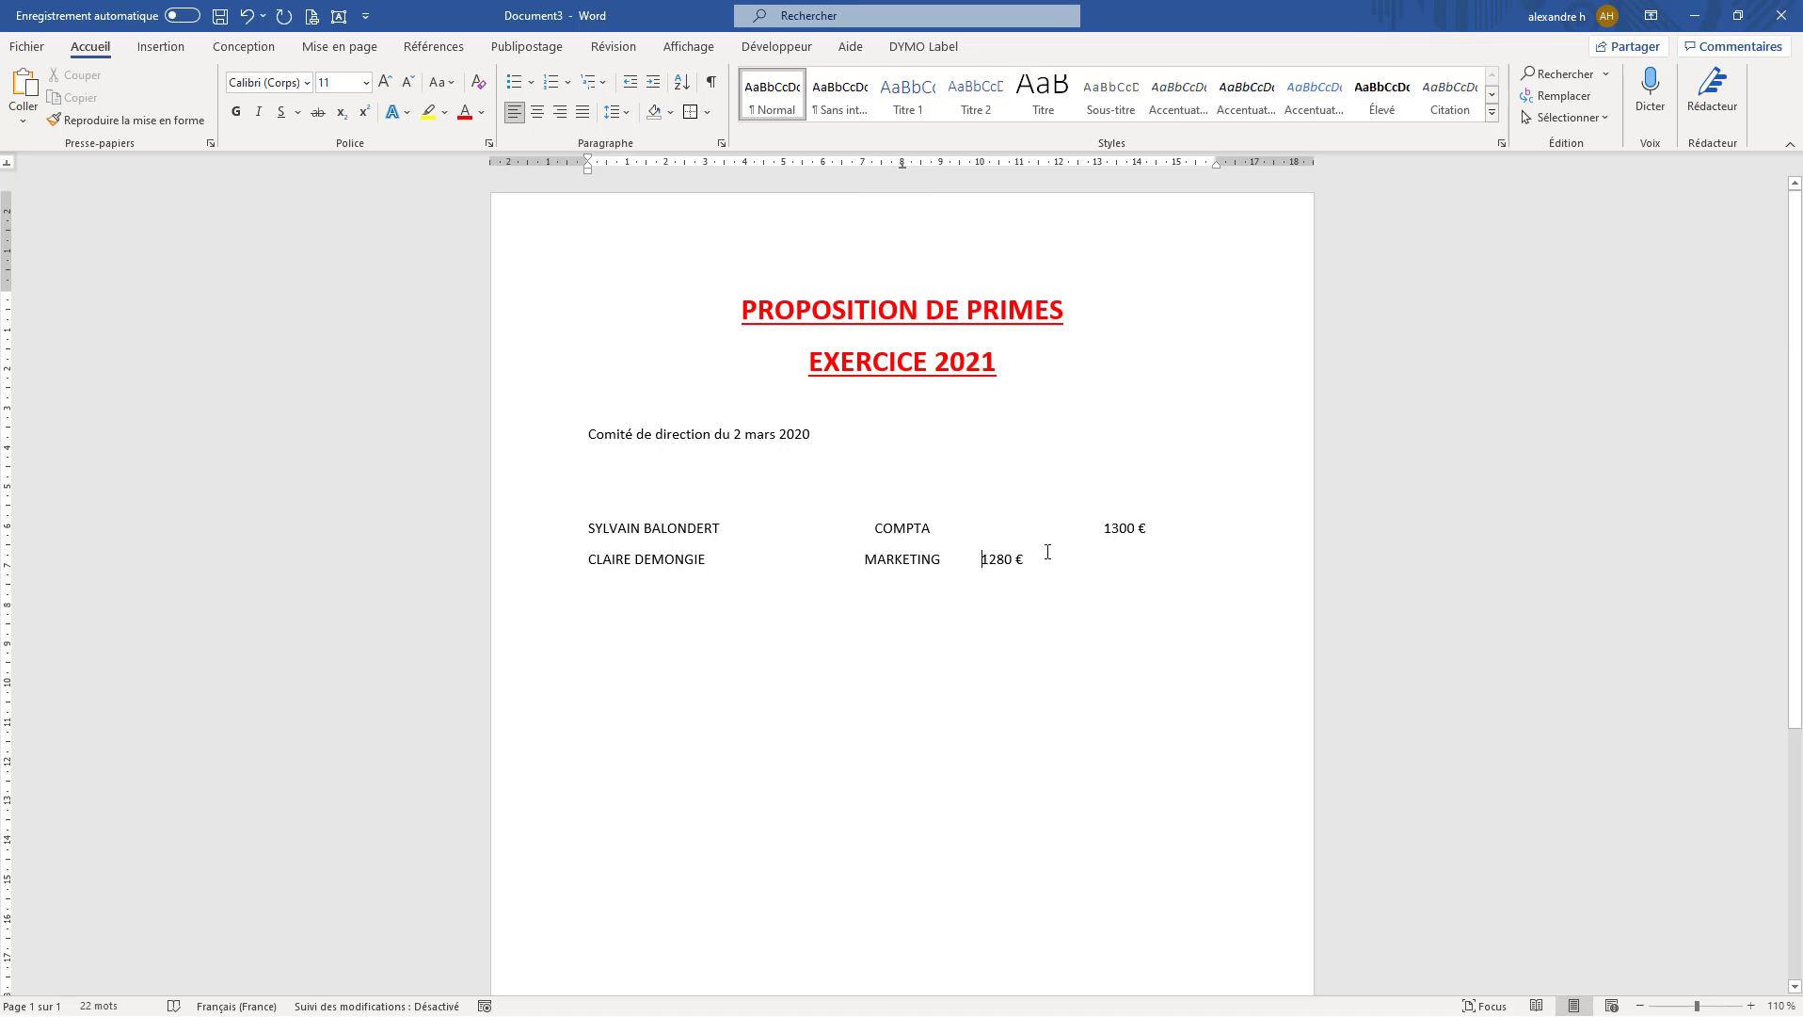
pyautogui.click(11, 170)
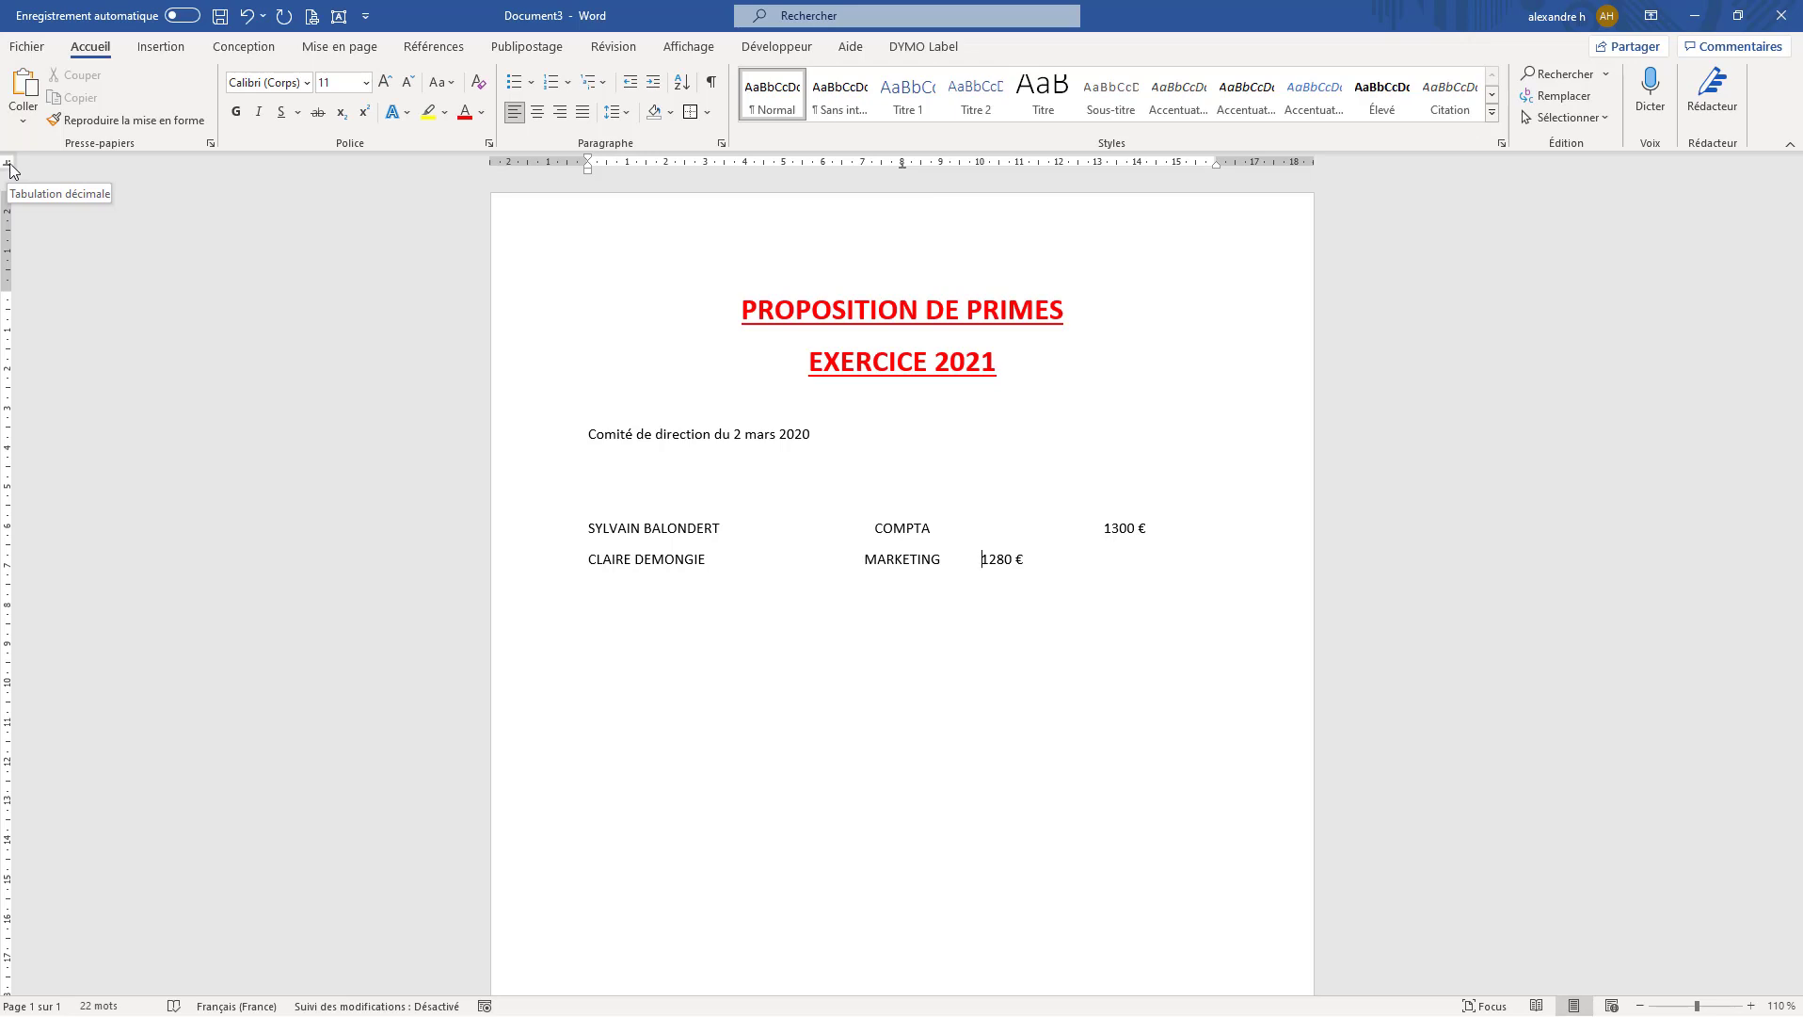
pyautogui.click(1139, 163)
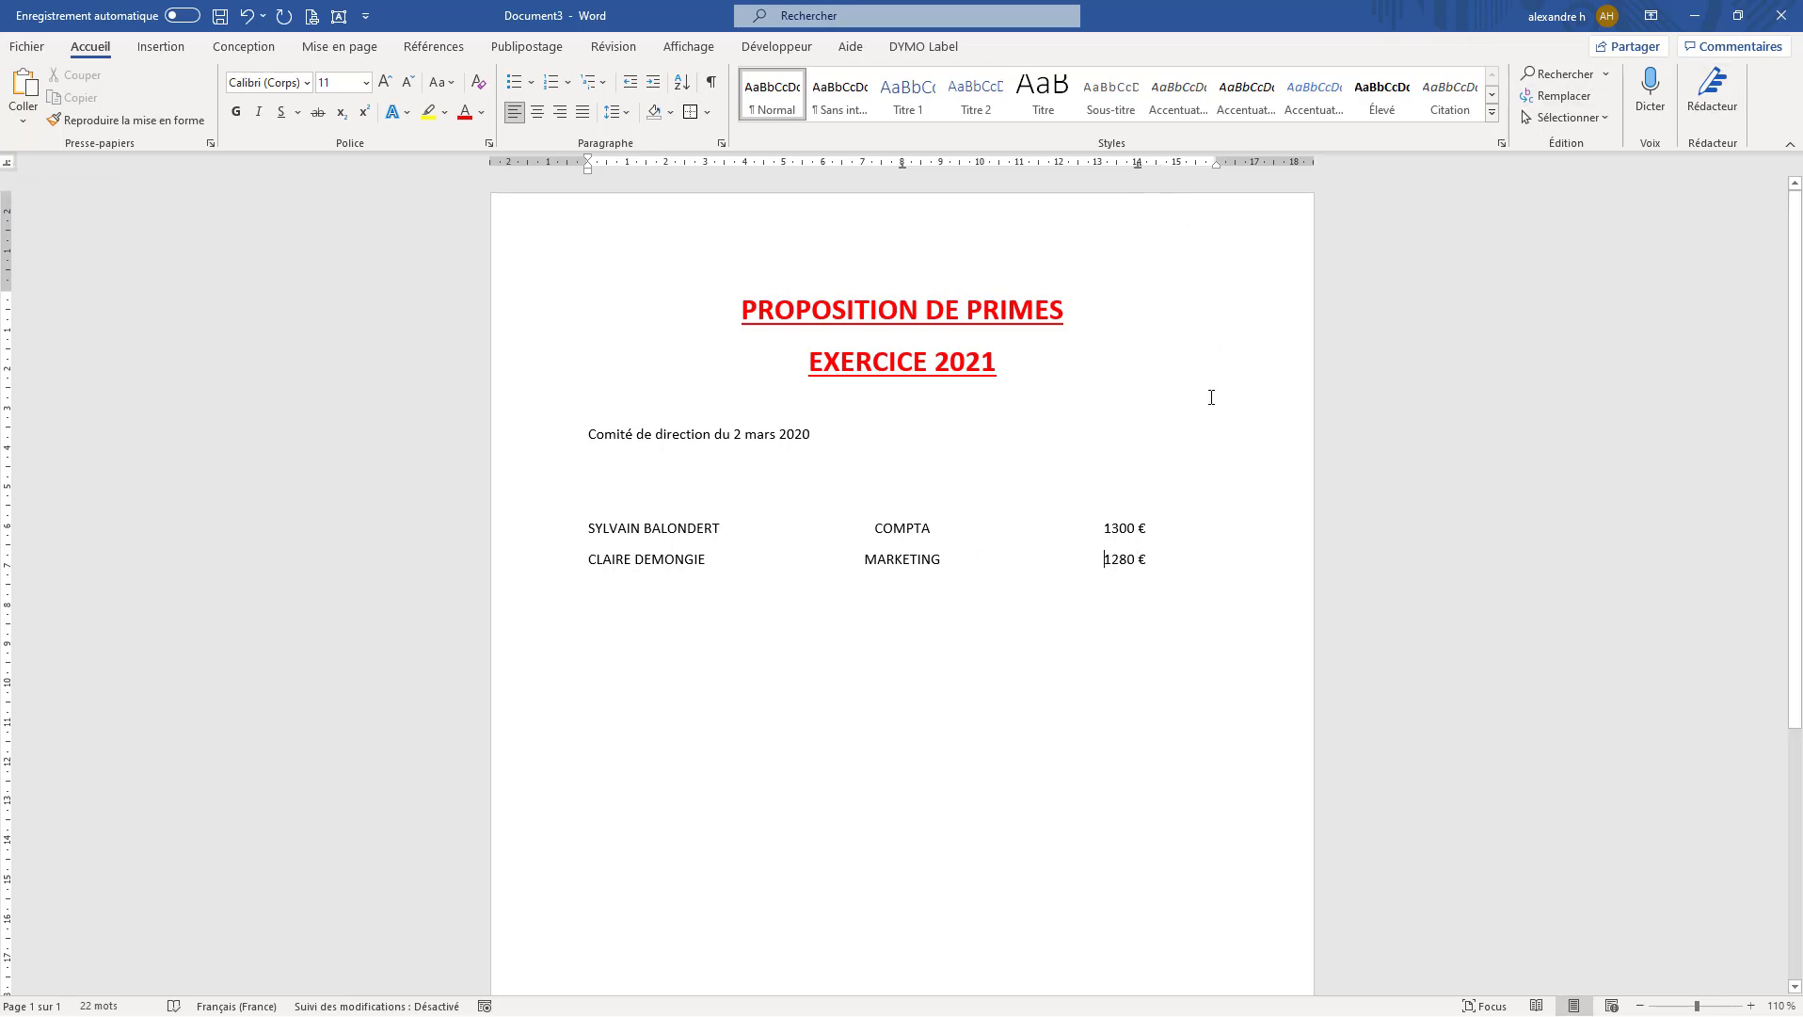
pyautogui.click(1181, 561)
pyautogui.press('Return')
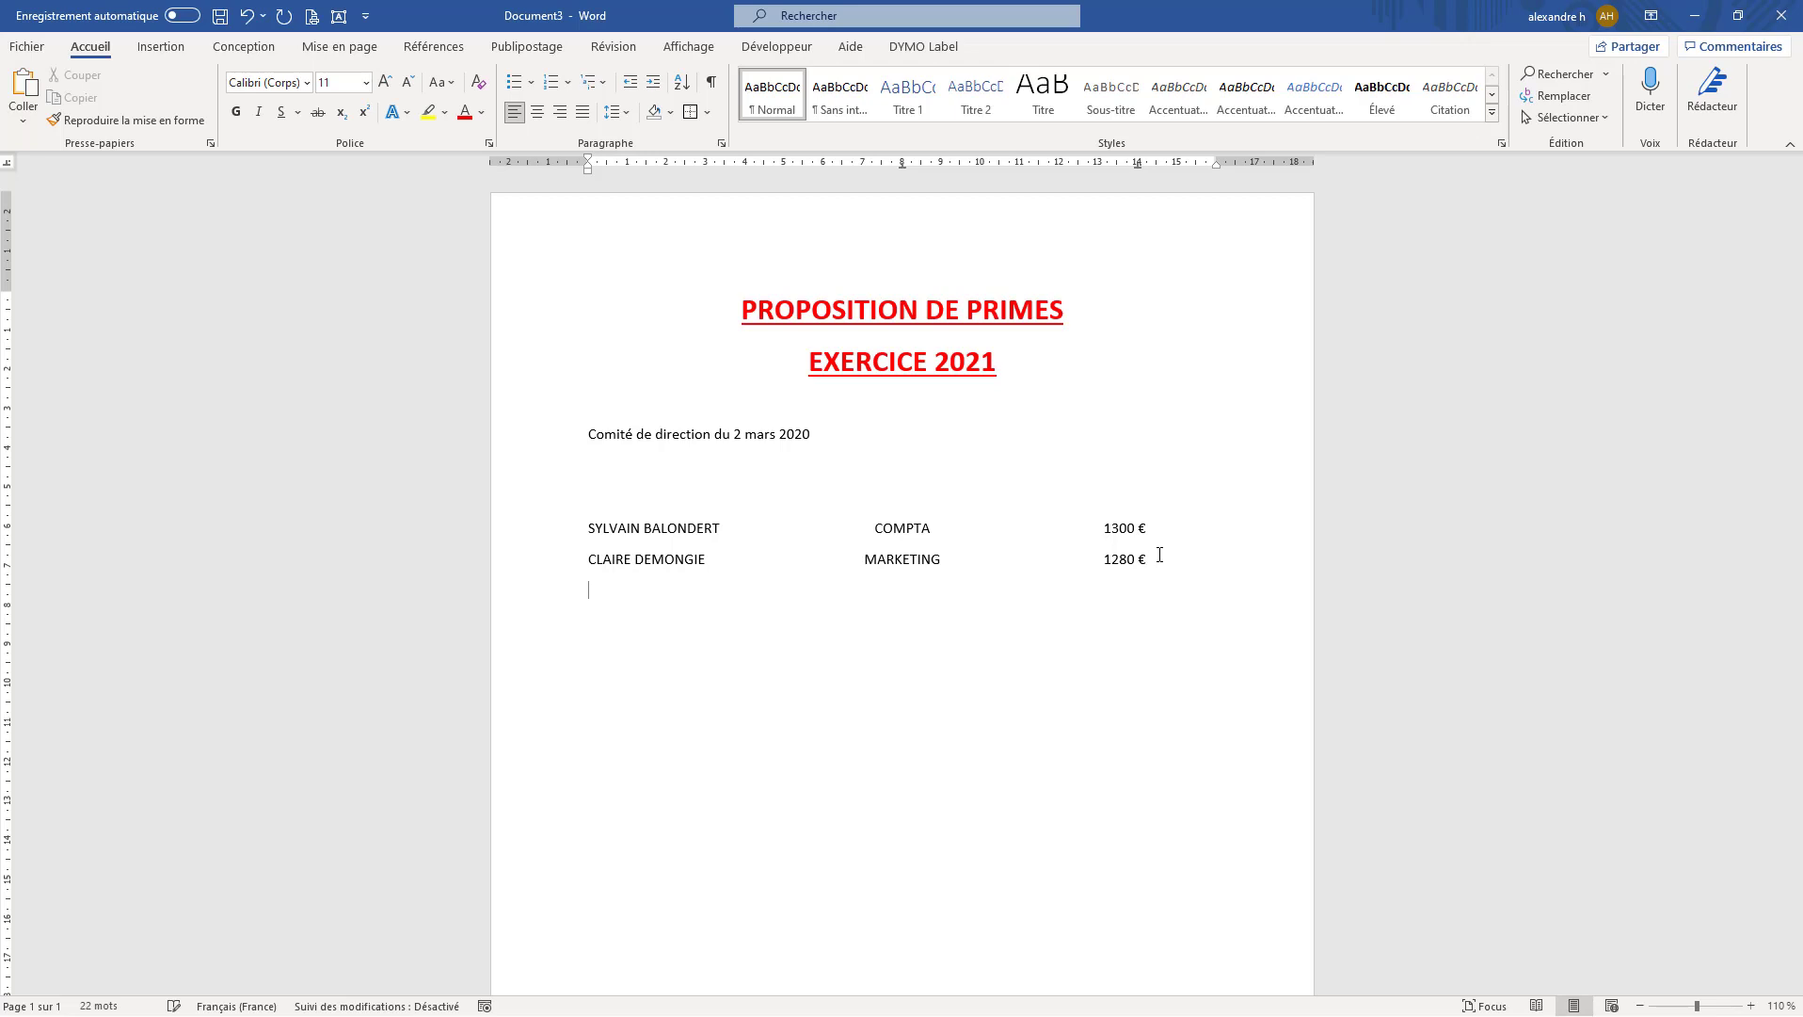
# - Add the third employee row with the employee's full name, Qualité and 1700 €, then start a new line below it
pyautogui.write('Omar achri')
pyautogui.press('Tab')
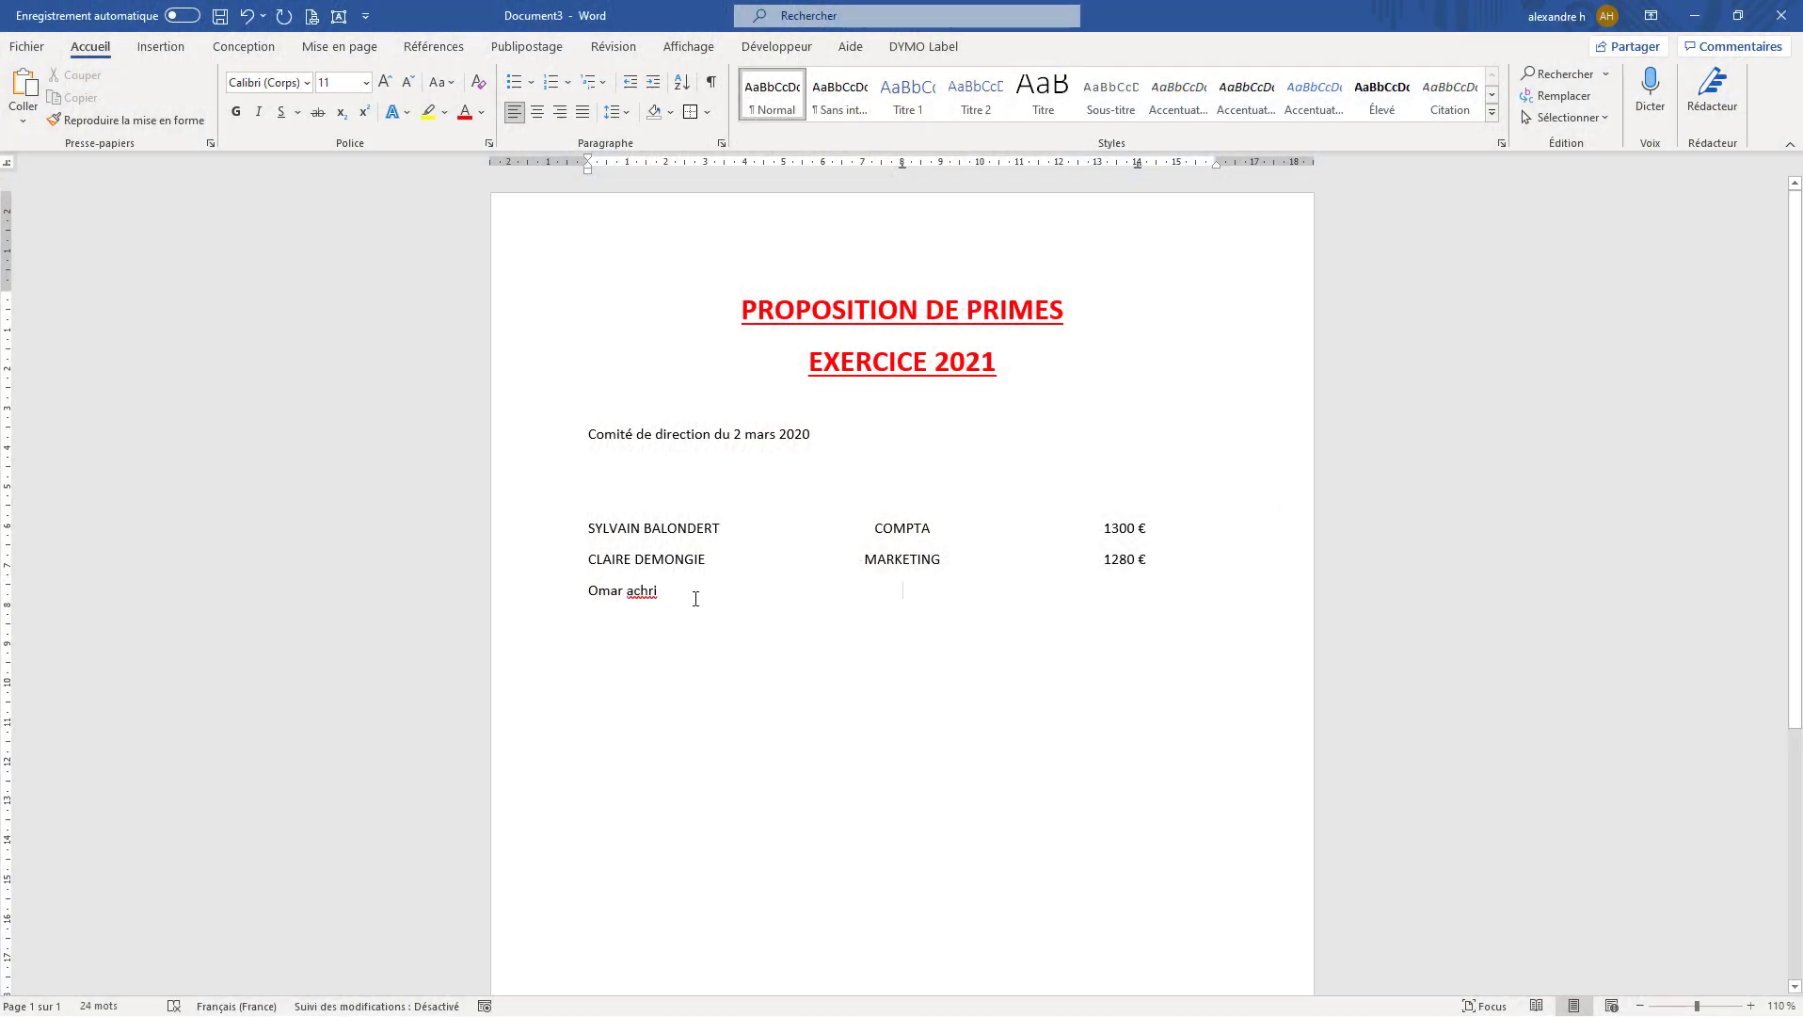
pyautogui.click(661, 592)
pyautogui.press('Tab')
pyautogui.write('Qualité')
pyautogui.write('17')
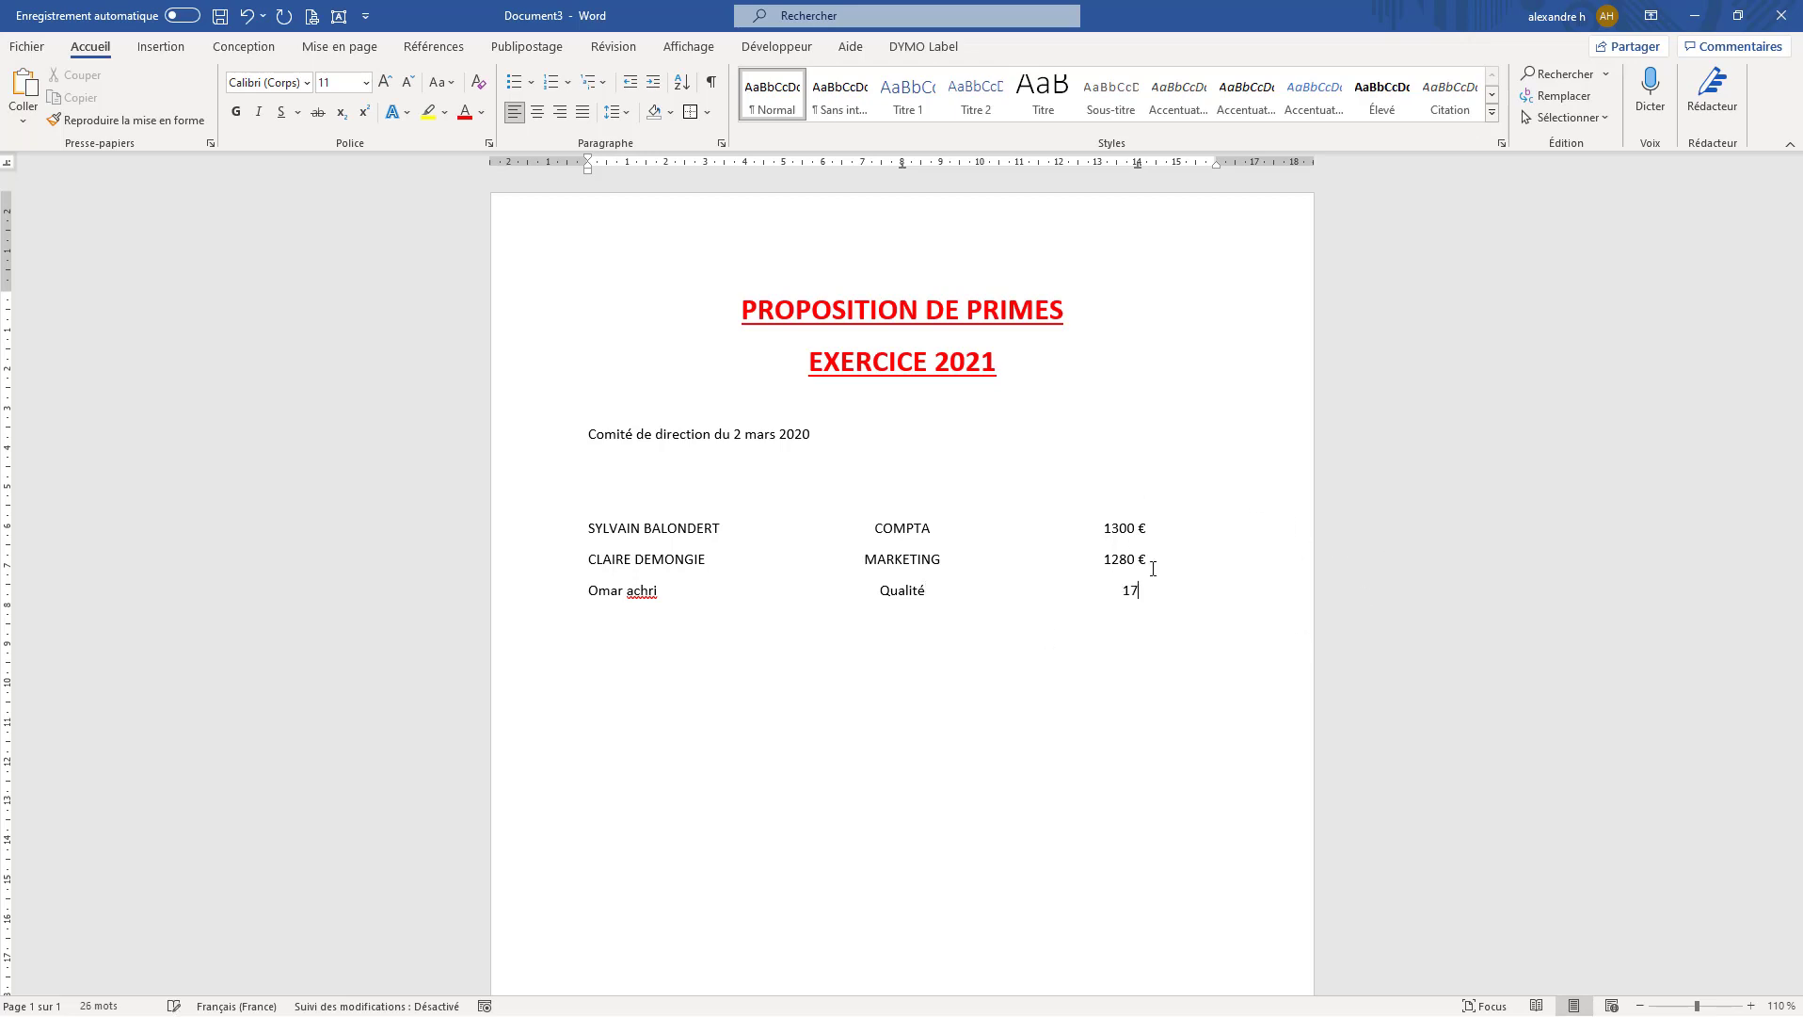
pyautogui.write('00')
pyautogui.write('€')
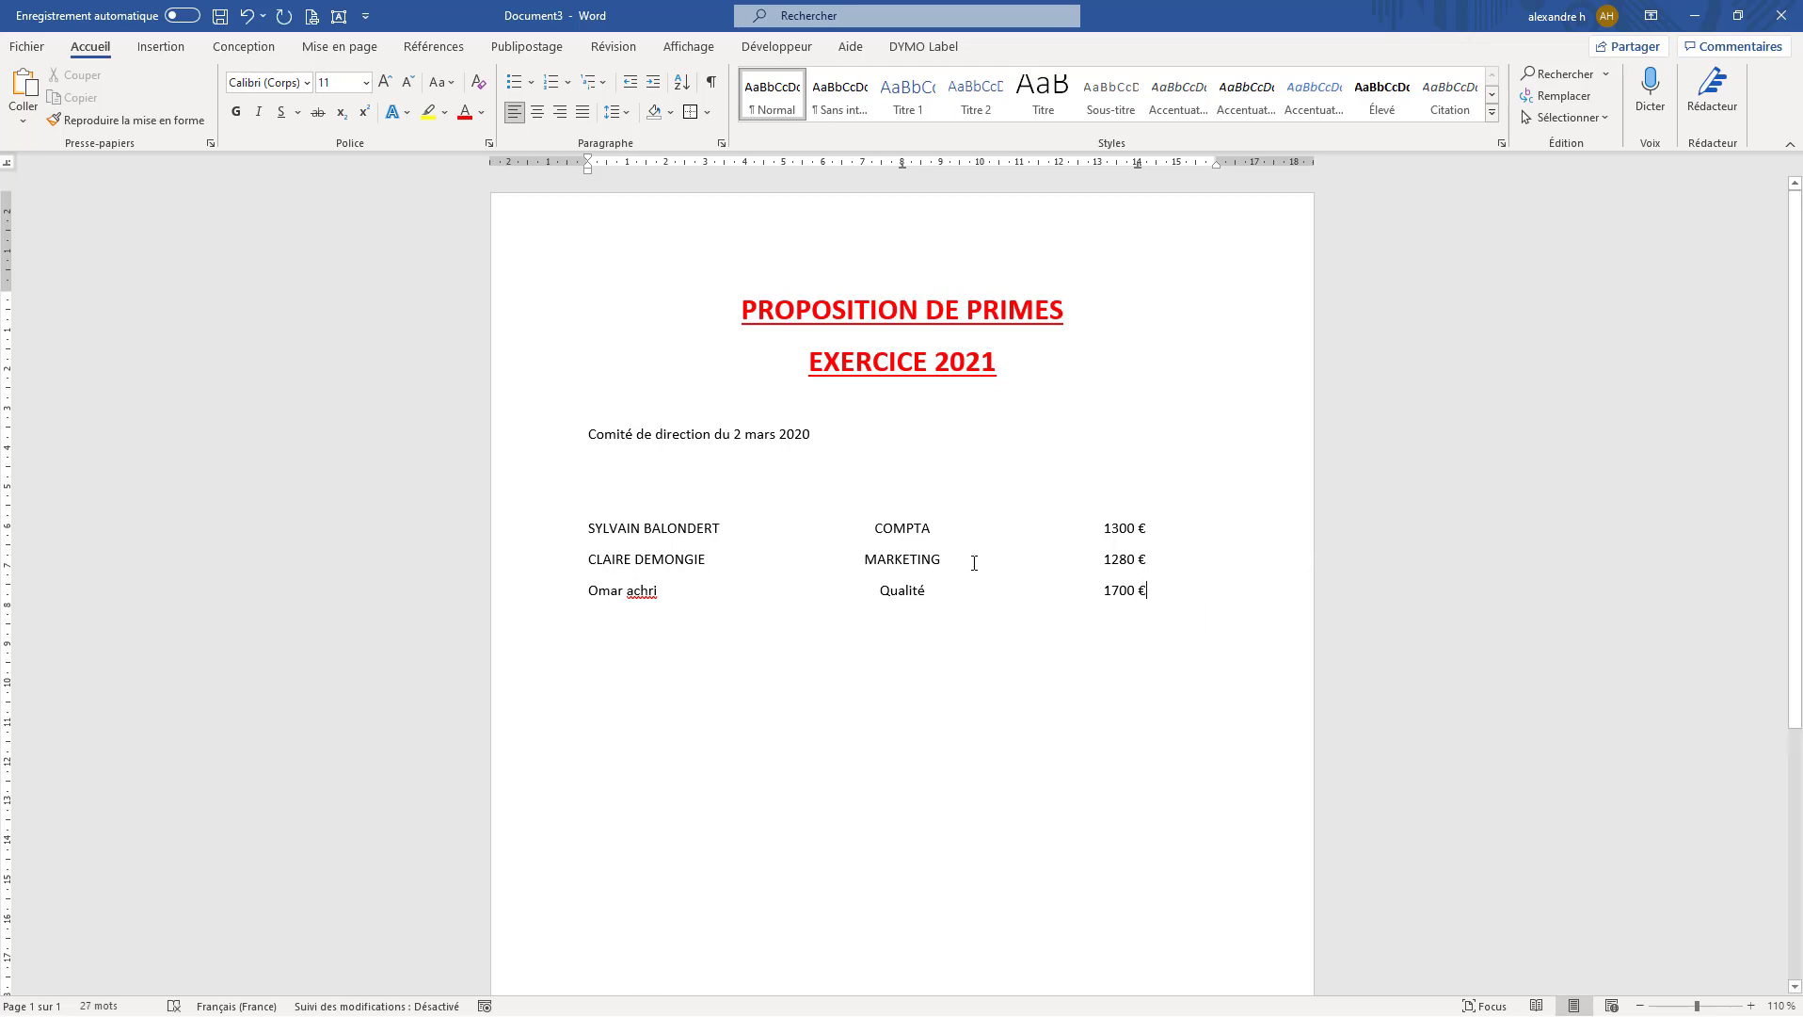
pyautogui.press('Return')
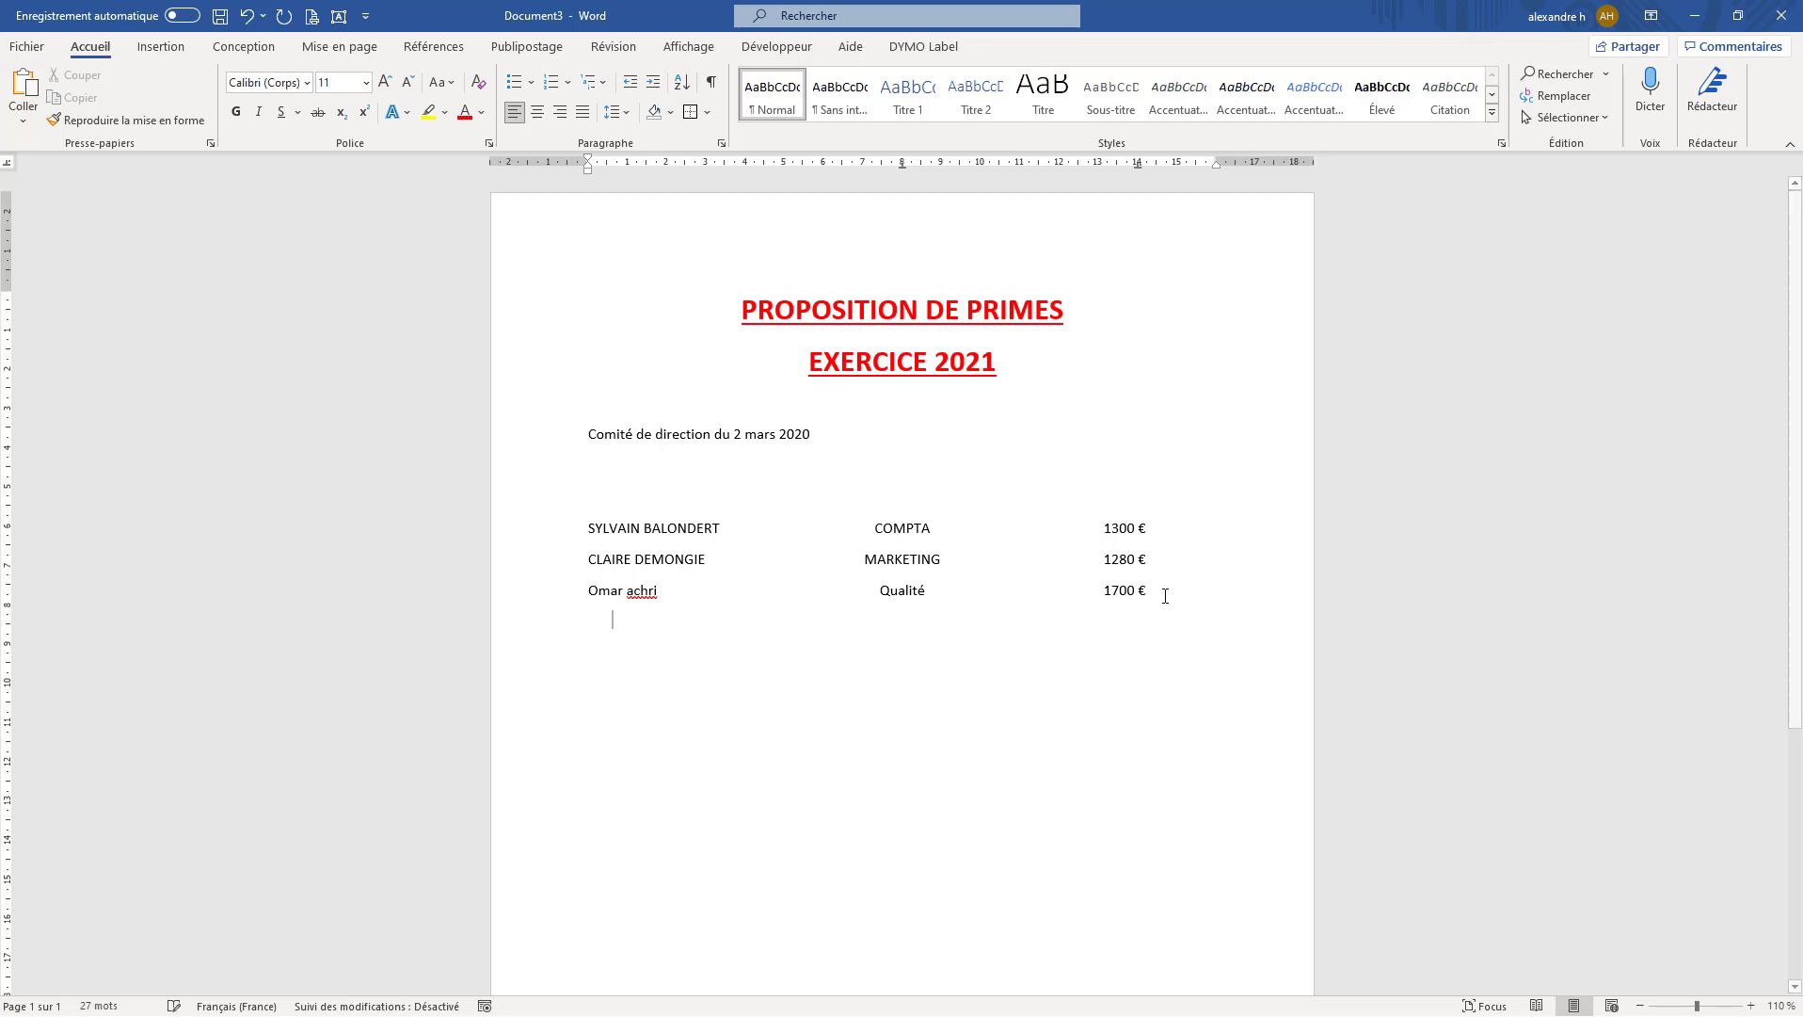
pyautogui.press('alt')
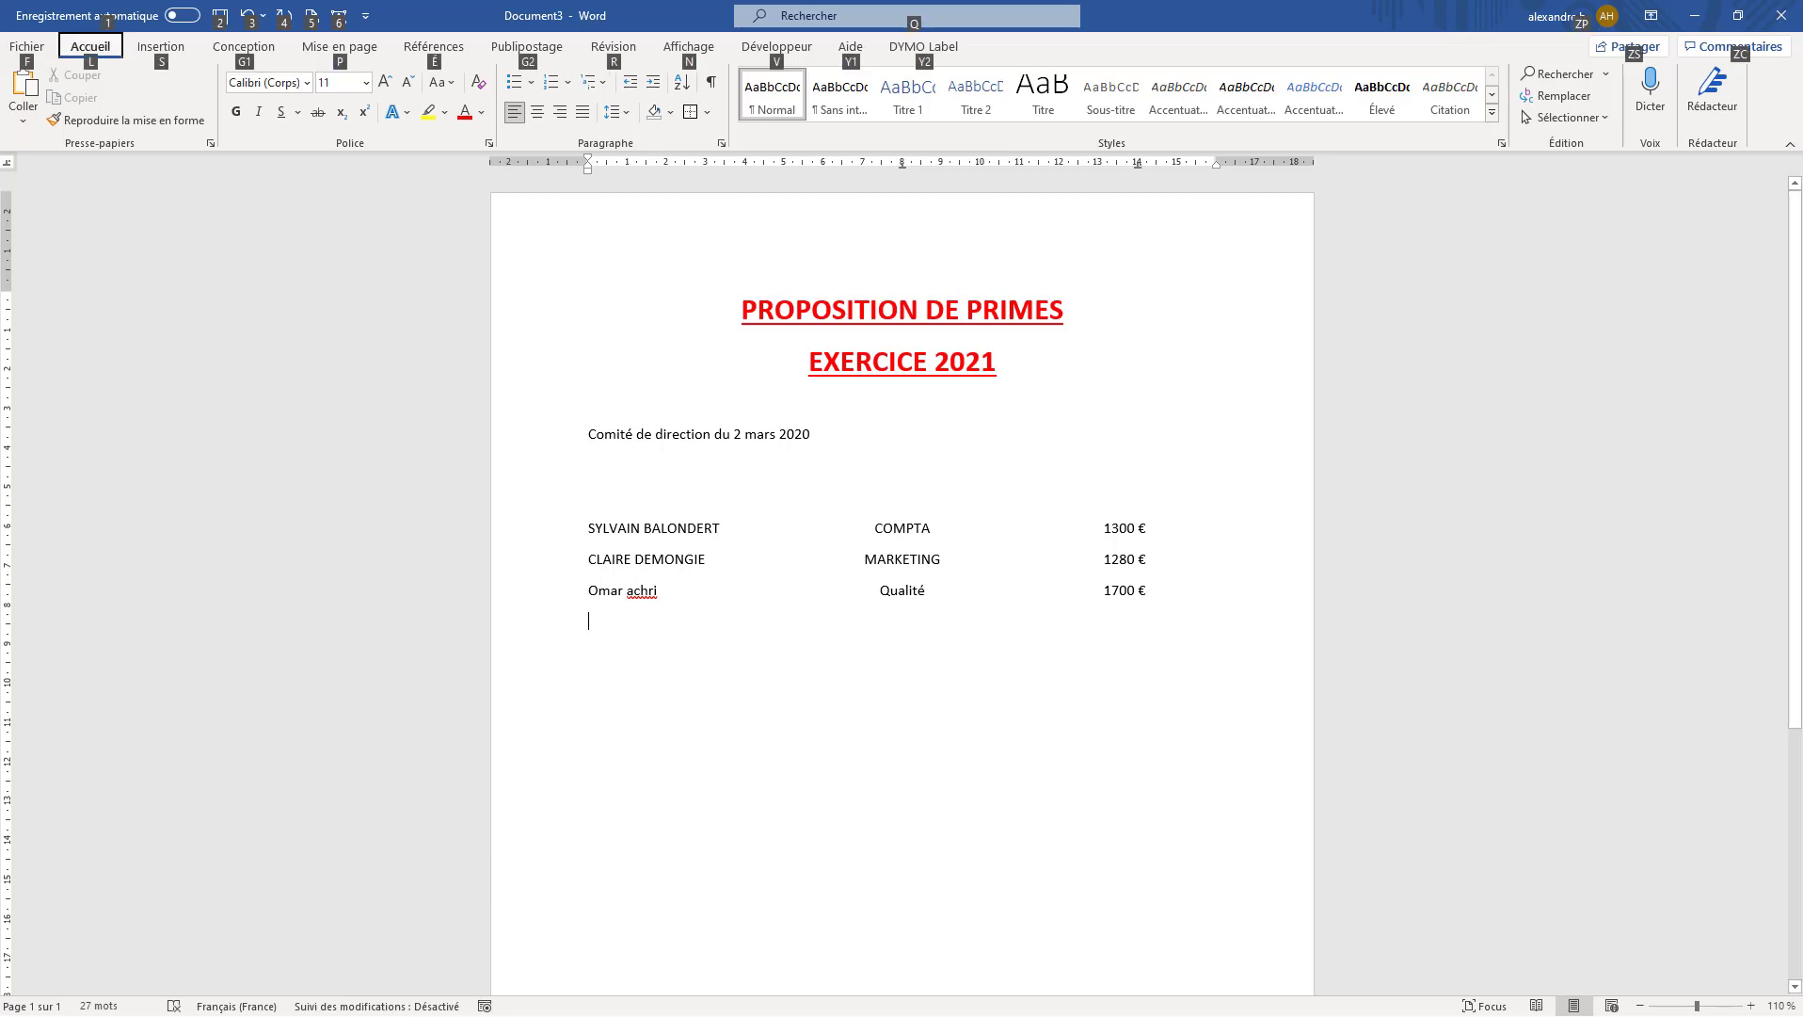
pyautogui.press('Escape')
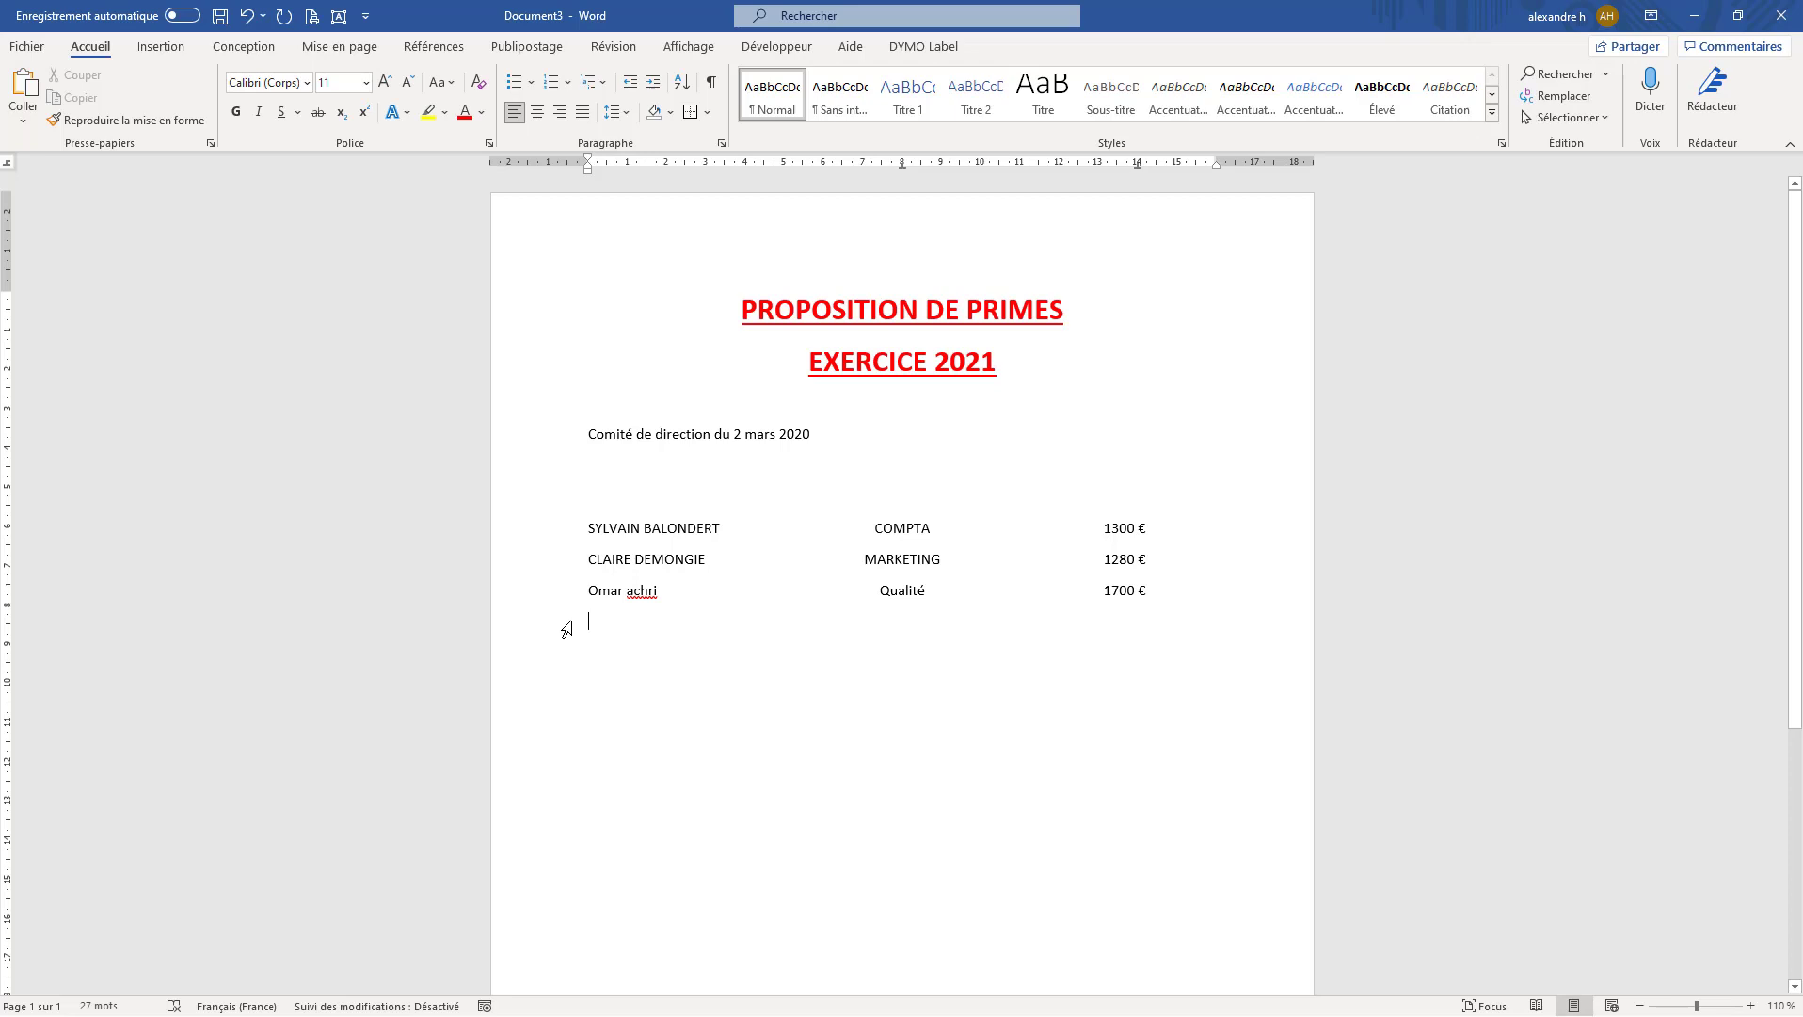
# - Fill in the fourth employee row with the employee's full name, vente and 1930 € at the tab stops
pyautogui.write('Mamadou')
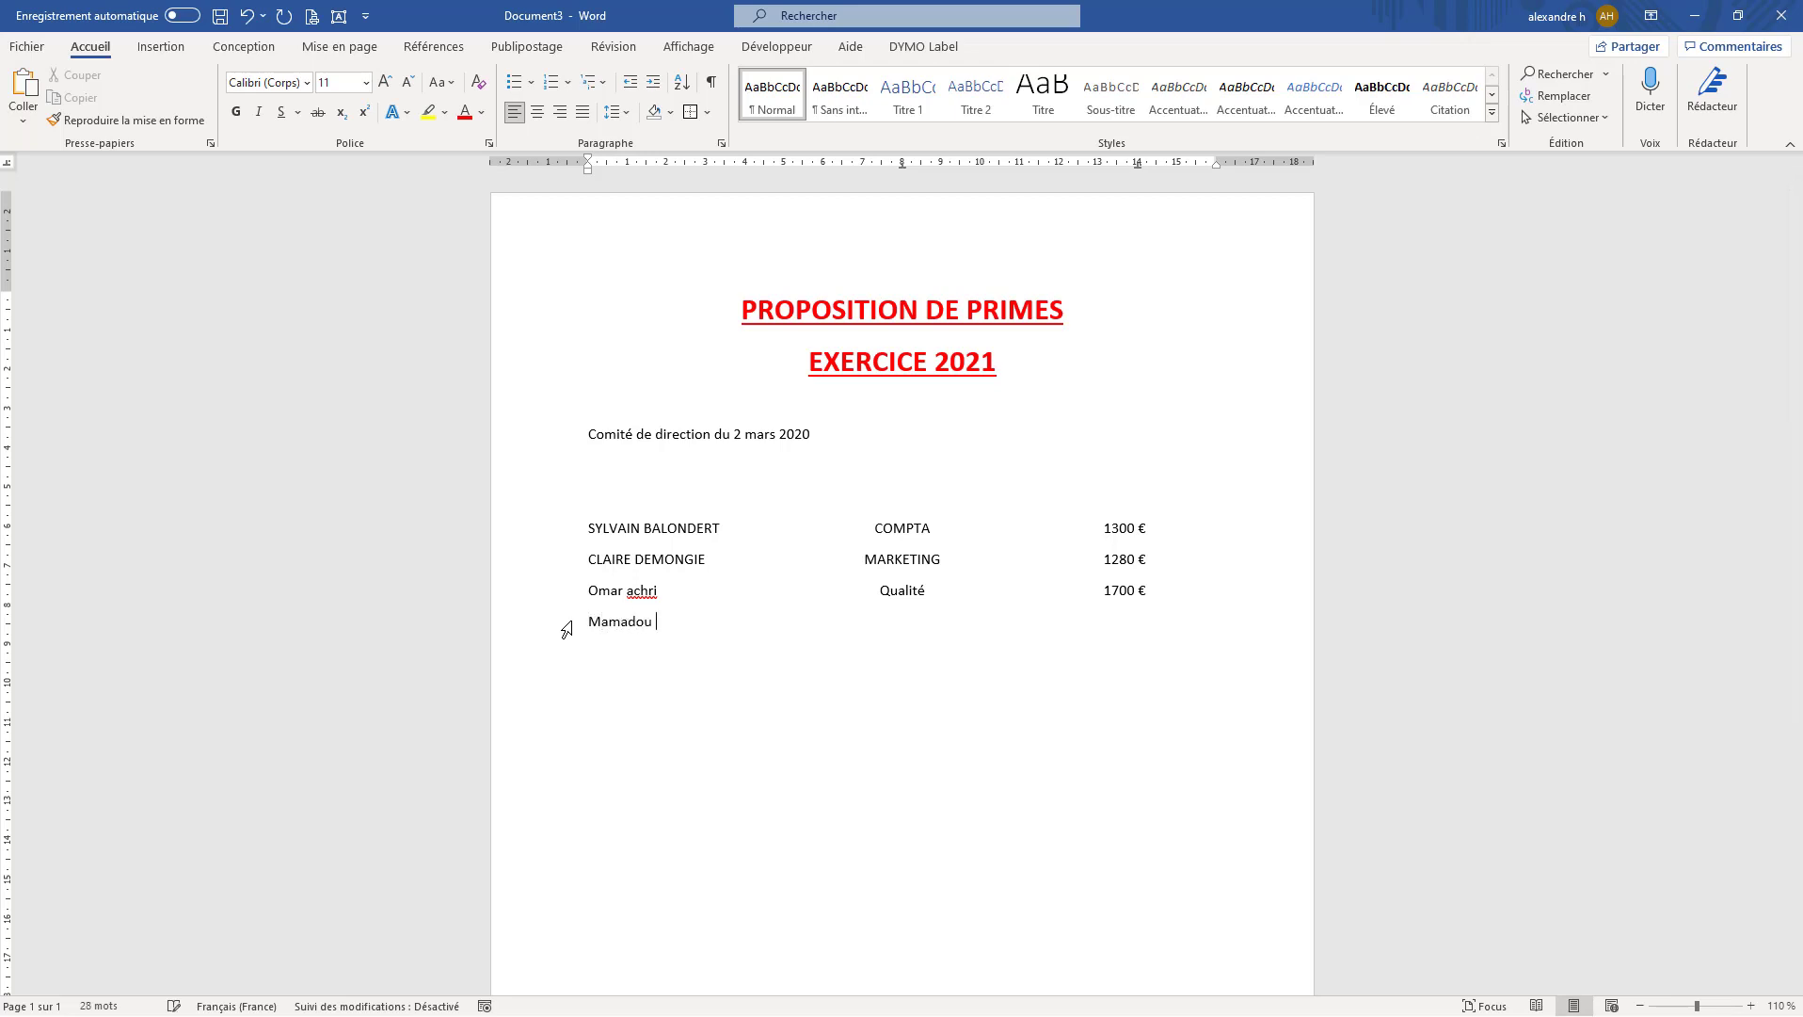
pyautogui.write(' Konate')
pyautogui.write('vente')
pyautogui.press('Tab')
pyautogui.write('1930 €')
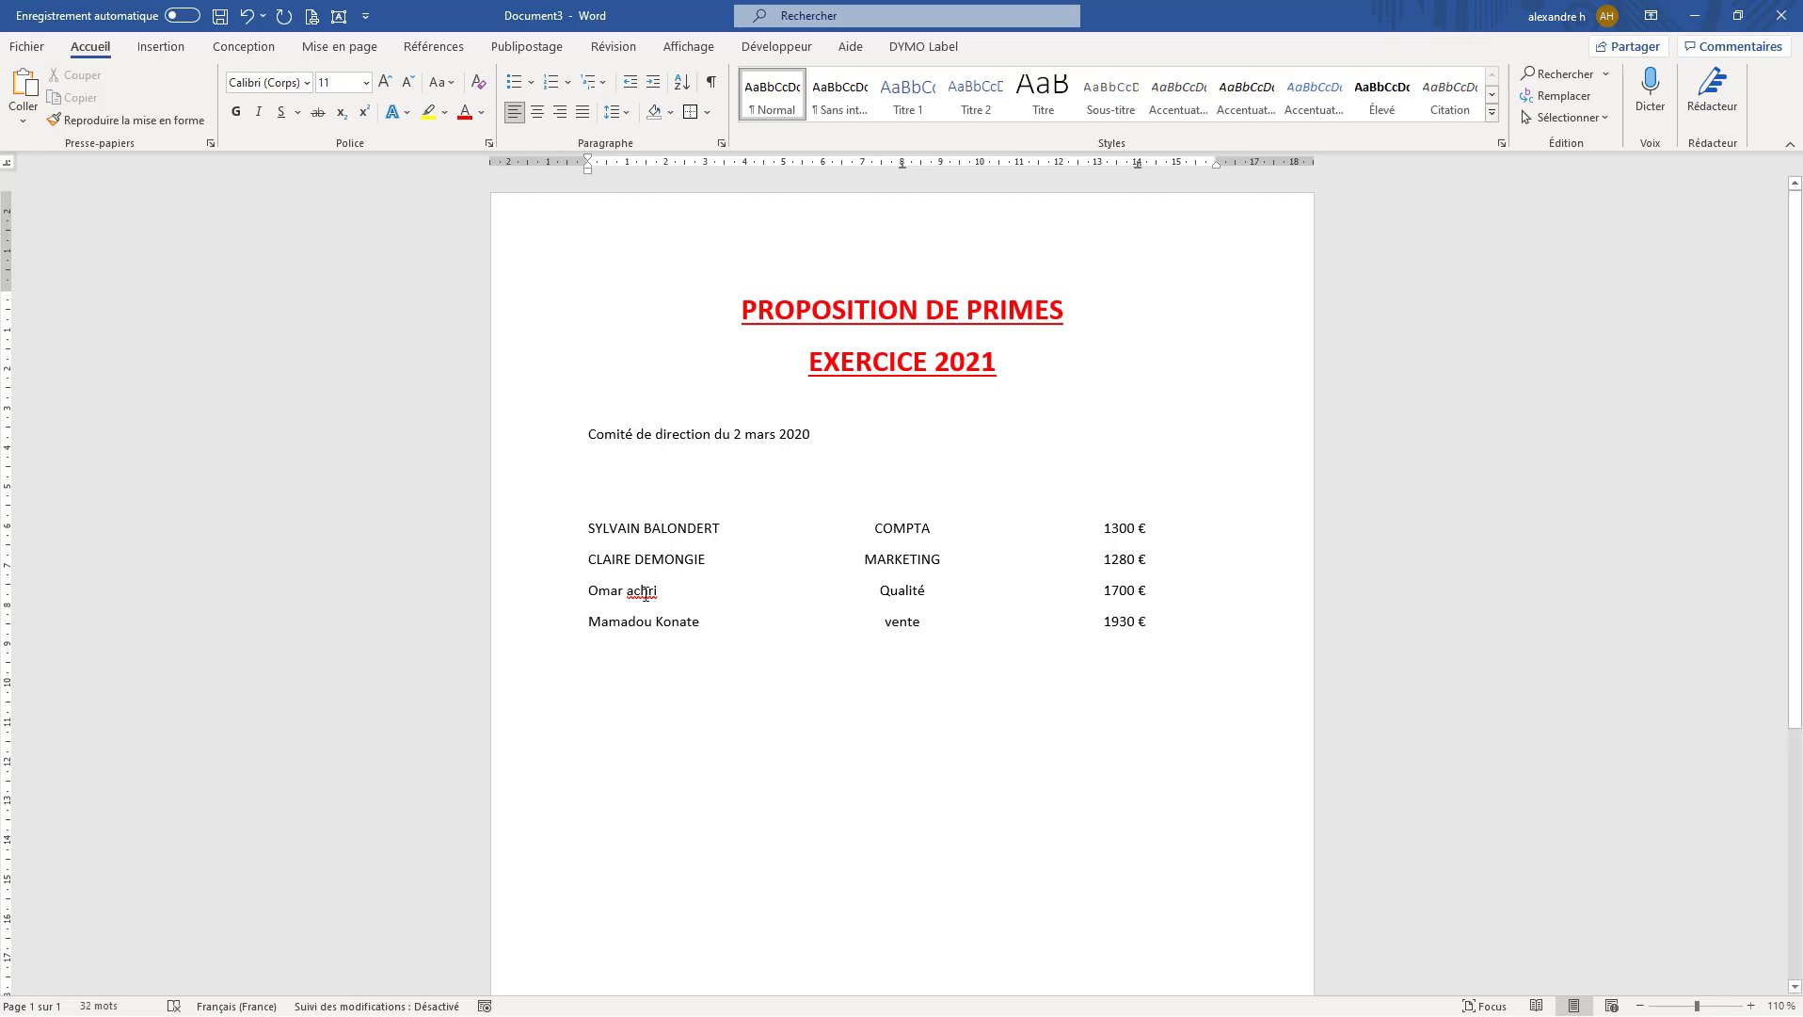
# - Convert the employee names in the third and fourth rows to uppercase
pyautogui.moveTo(584, 591); pyautogui.dragTo(708, 599)
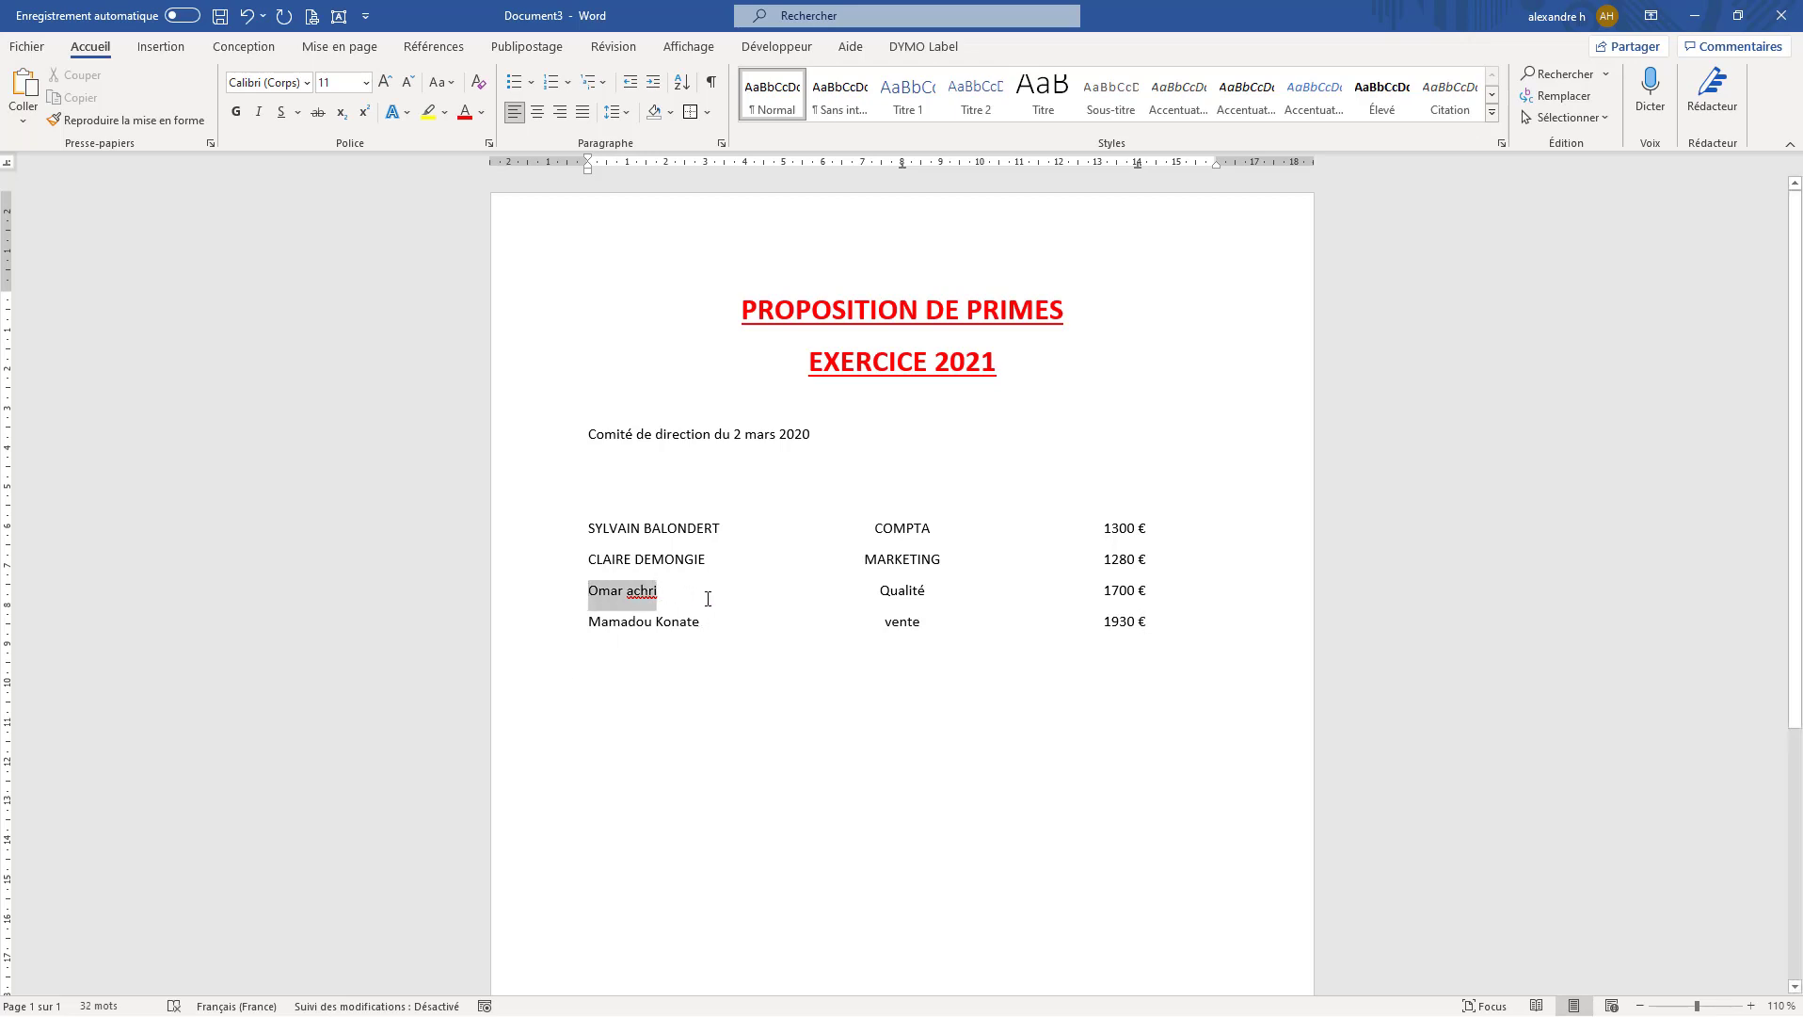
pyautogui.click(440, 82)
pyautogui.click(475, 161)
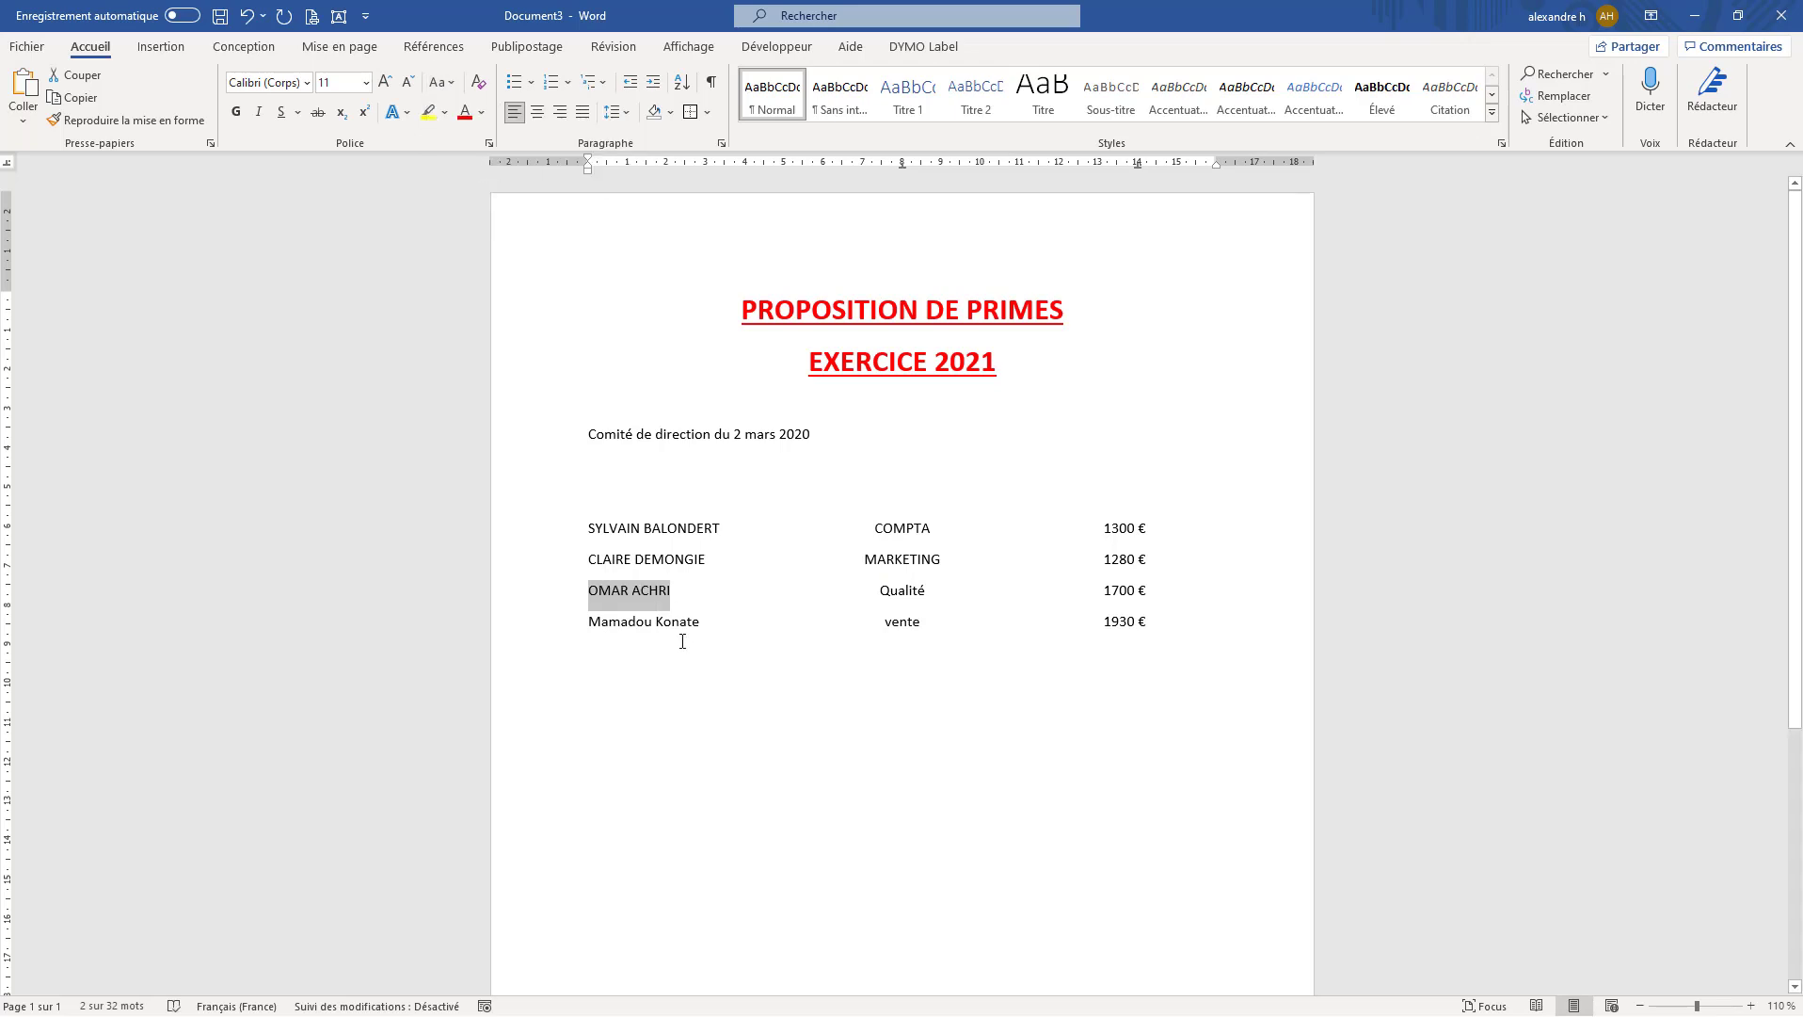
pyautogui.moveTo(725, 623); pyautogui.dragTo(566, 622)
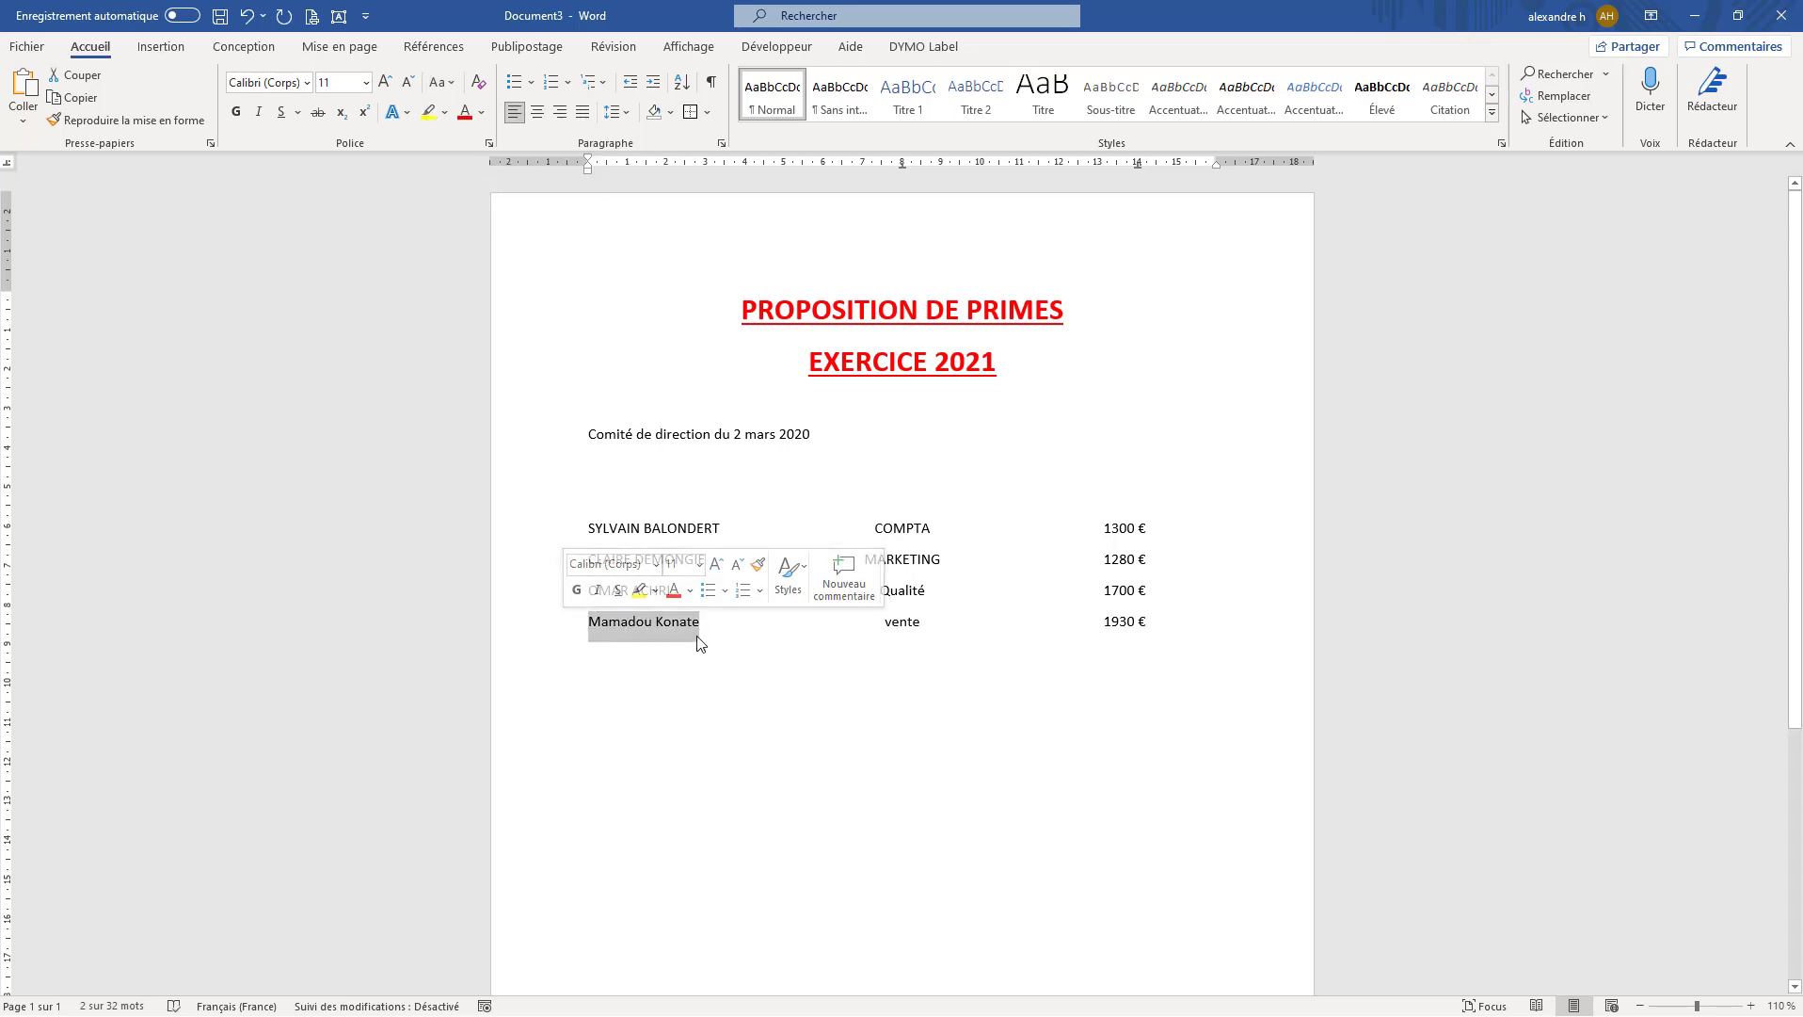
pyautogui.hotkey('shift', 'F3')
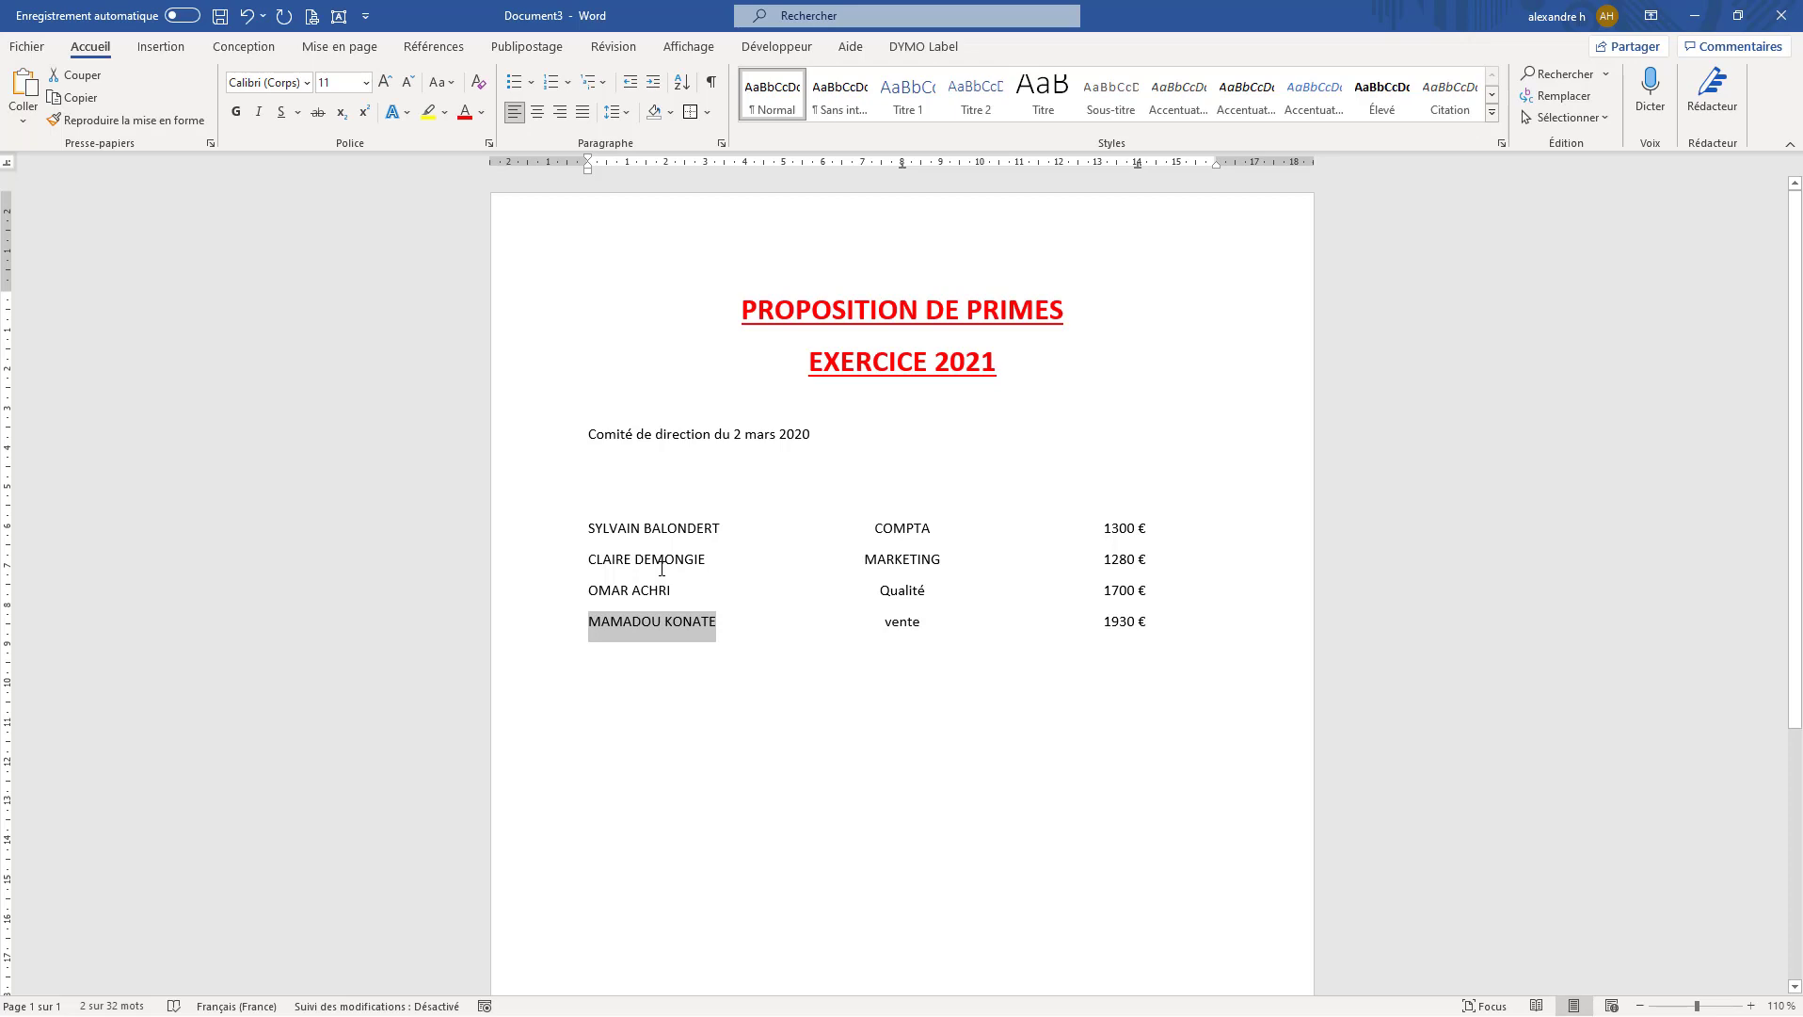
# - Convert the departments Qualité and vente in the third and fourth rows to uppercase
pyautogui.doubleClick(921, 588)
pyautogui.hotkey('shift', 'F3')
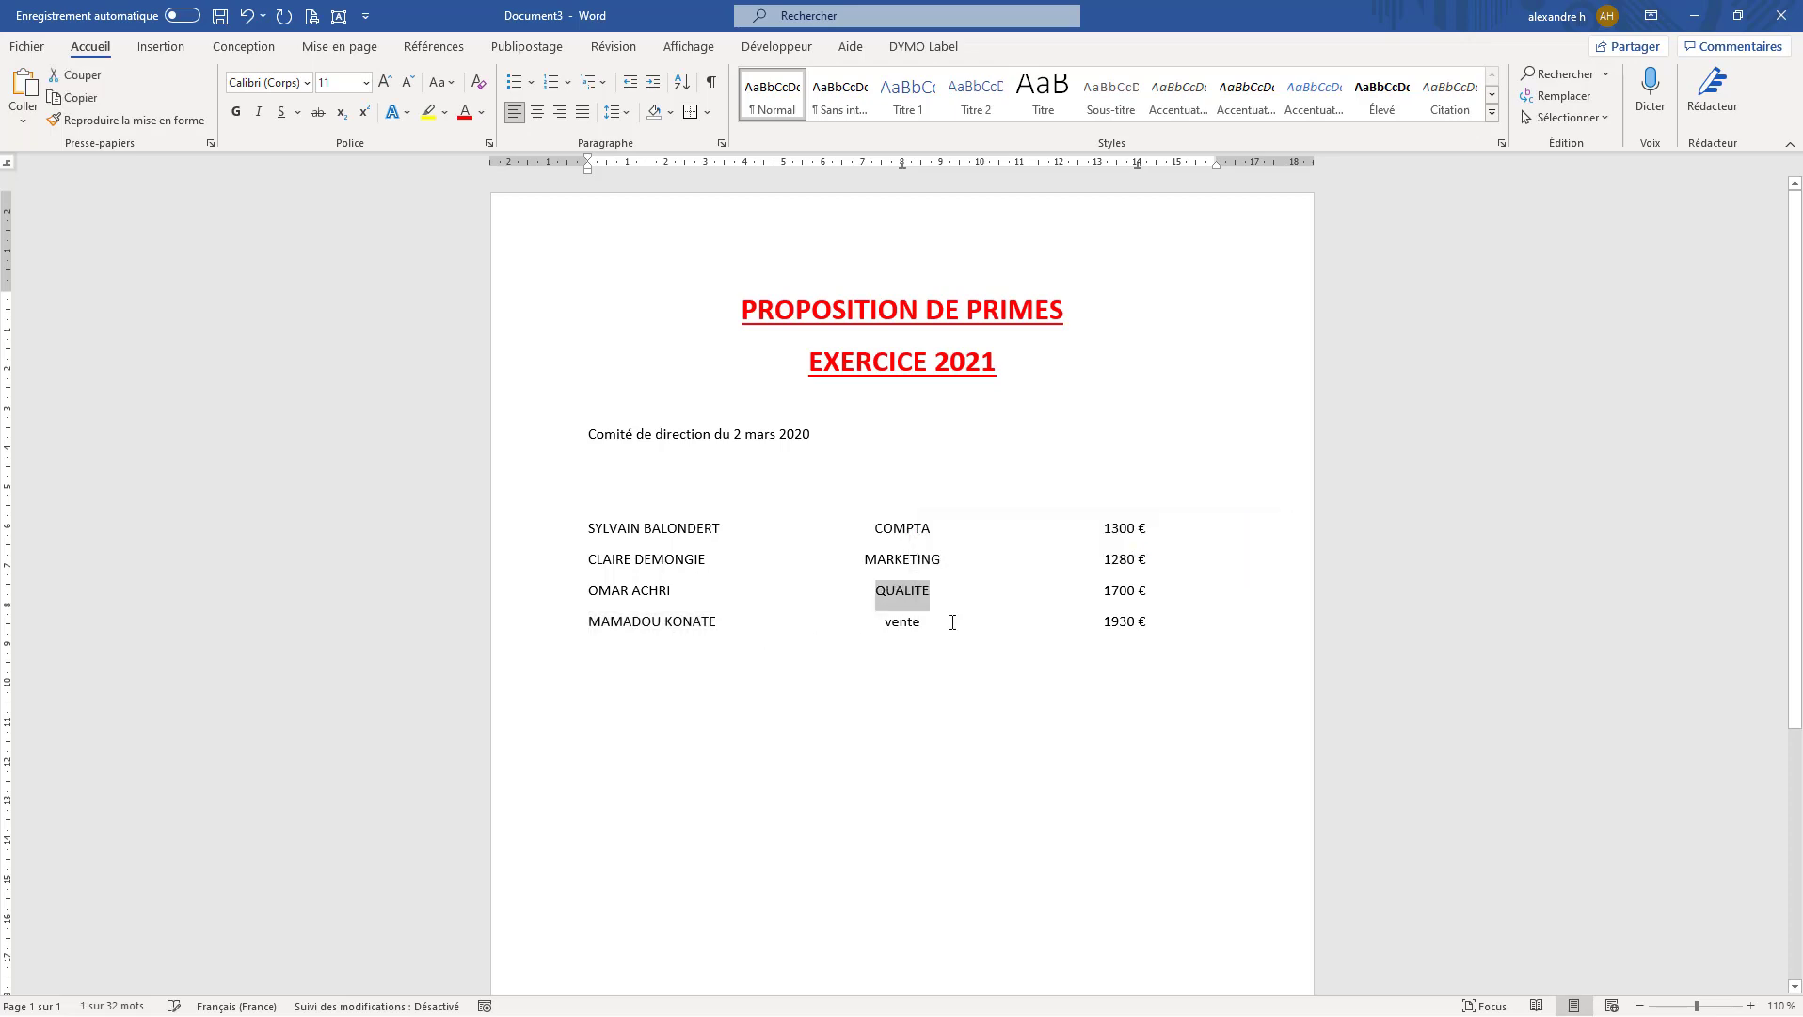
pyautogui.doubleClick(901, 628)
pyautogui.hotkey('shift', 'F3')
pyautogui.hotkey('shift', 'F3')
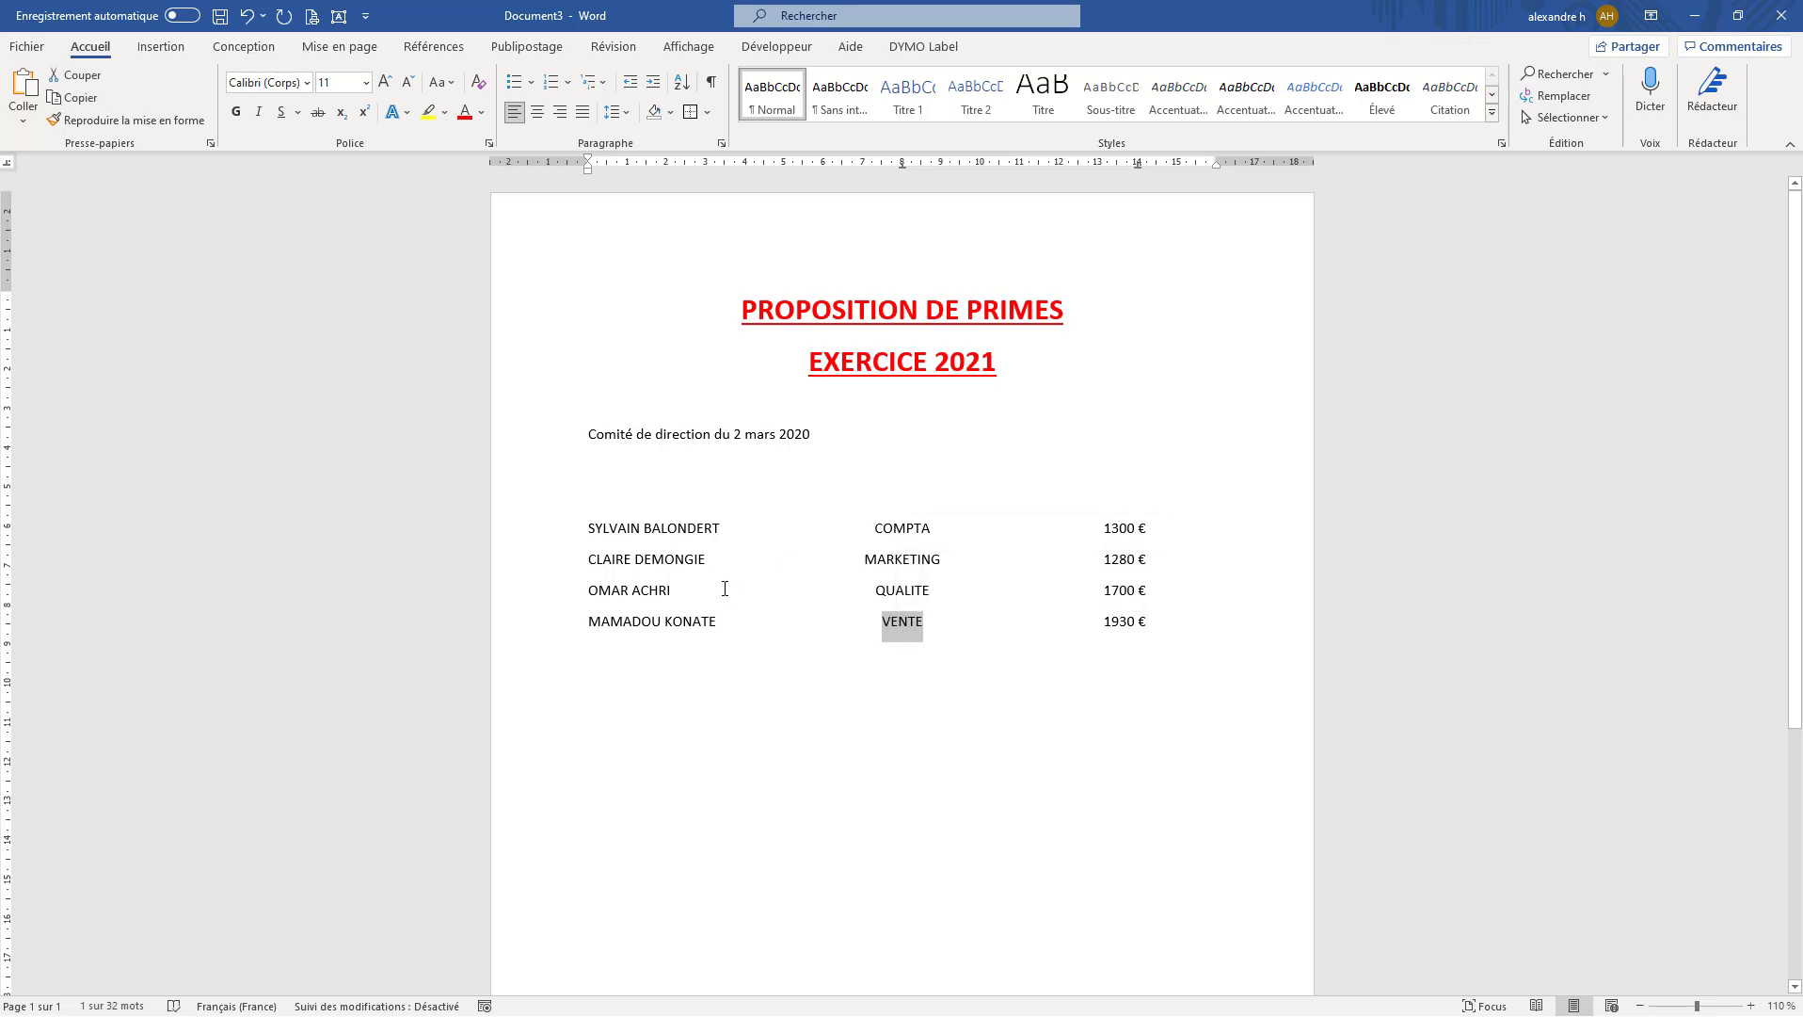
pyautogui.click(441, 82)
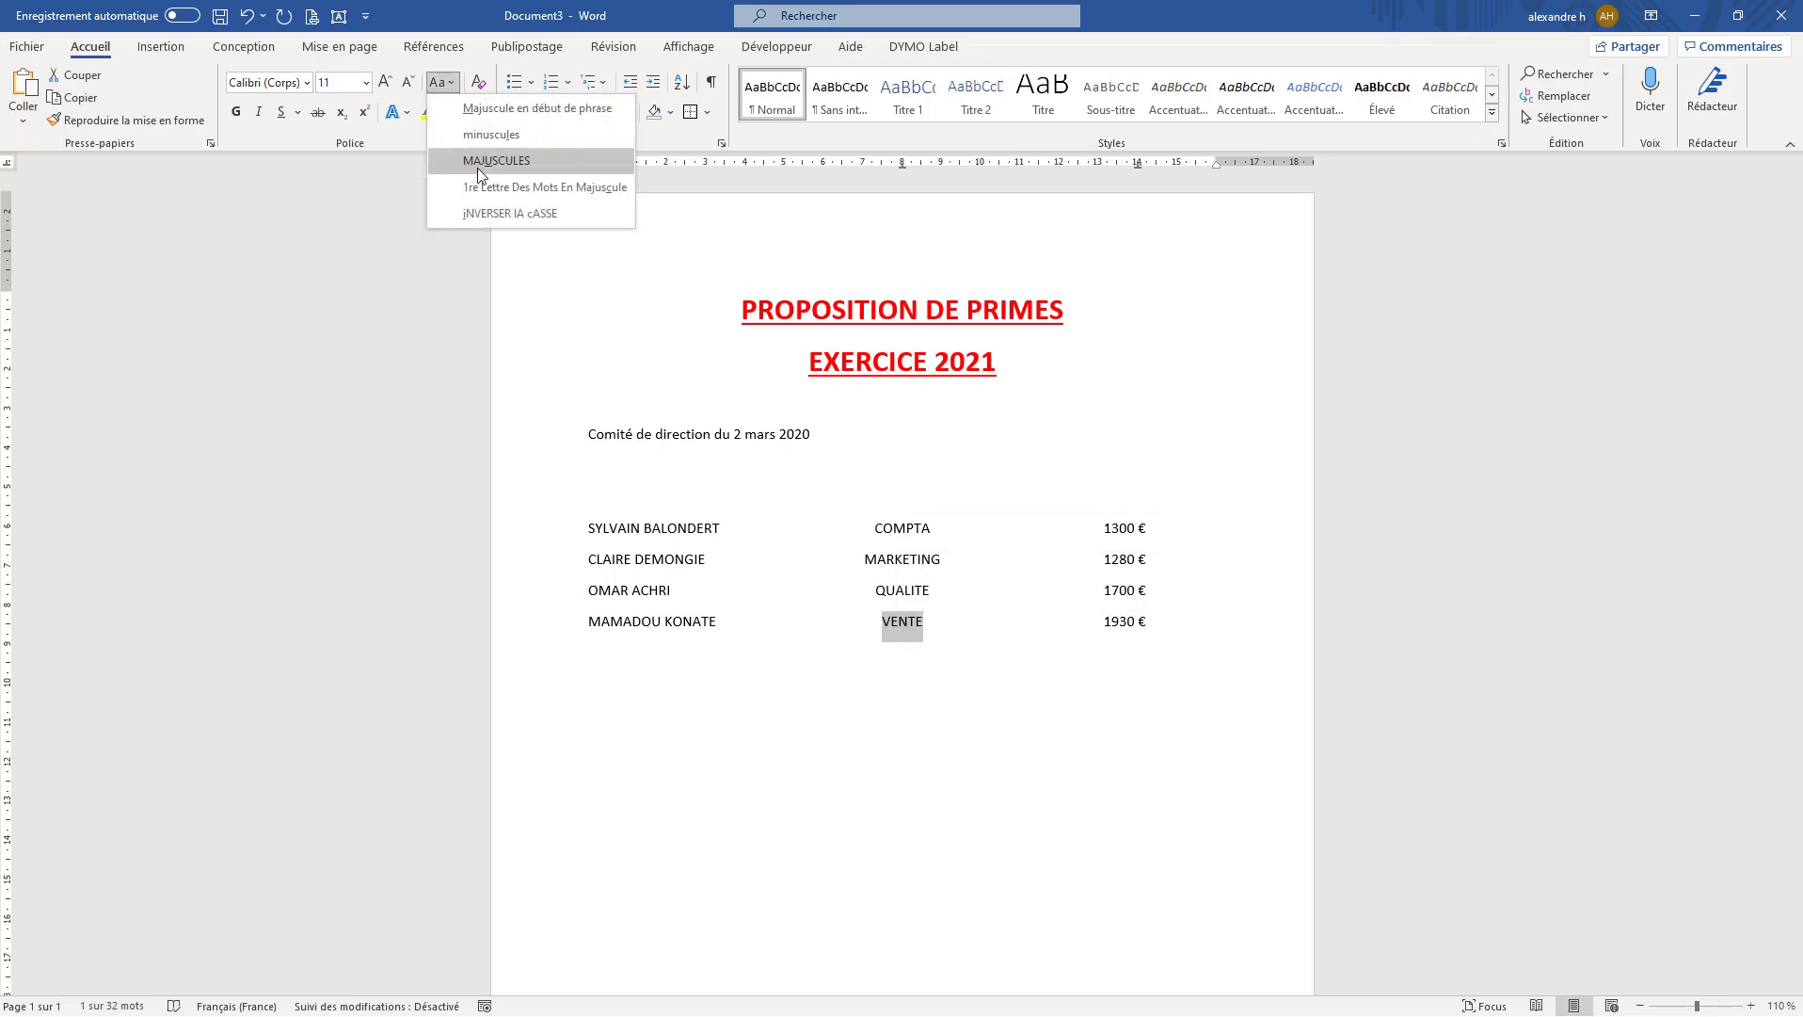
pyautogui.press('Escape')
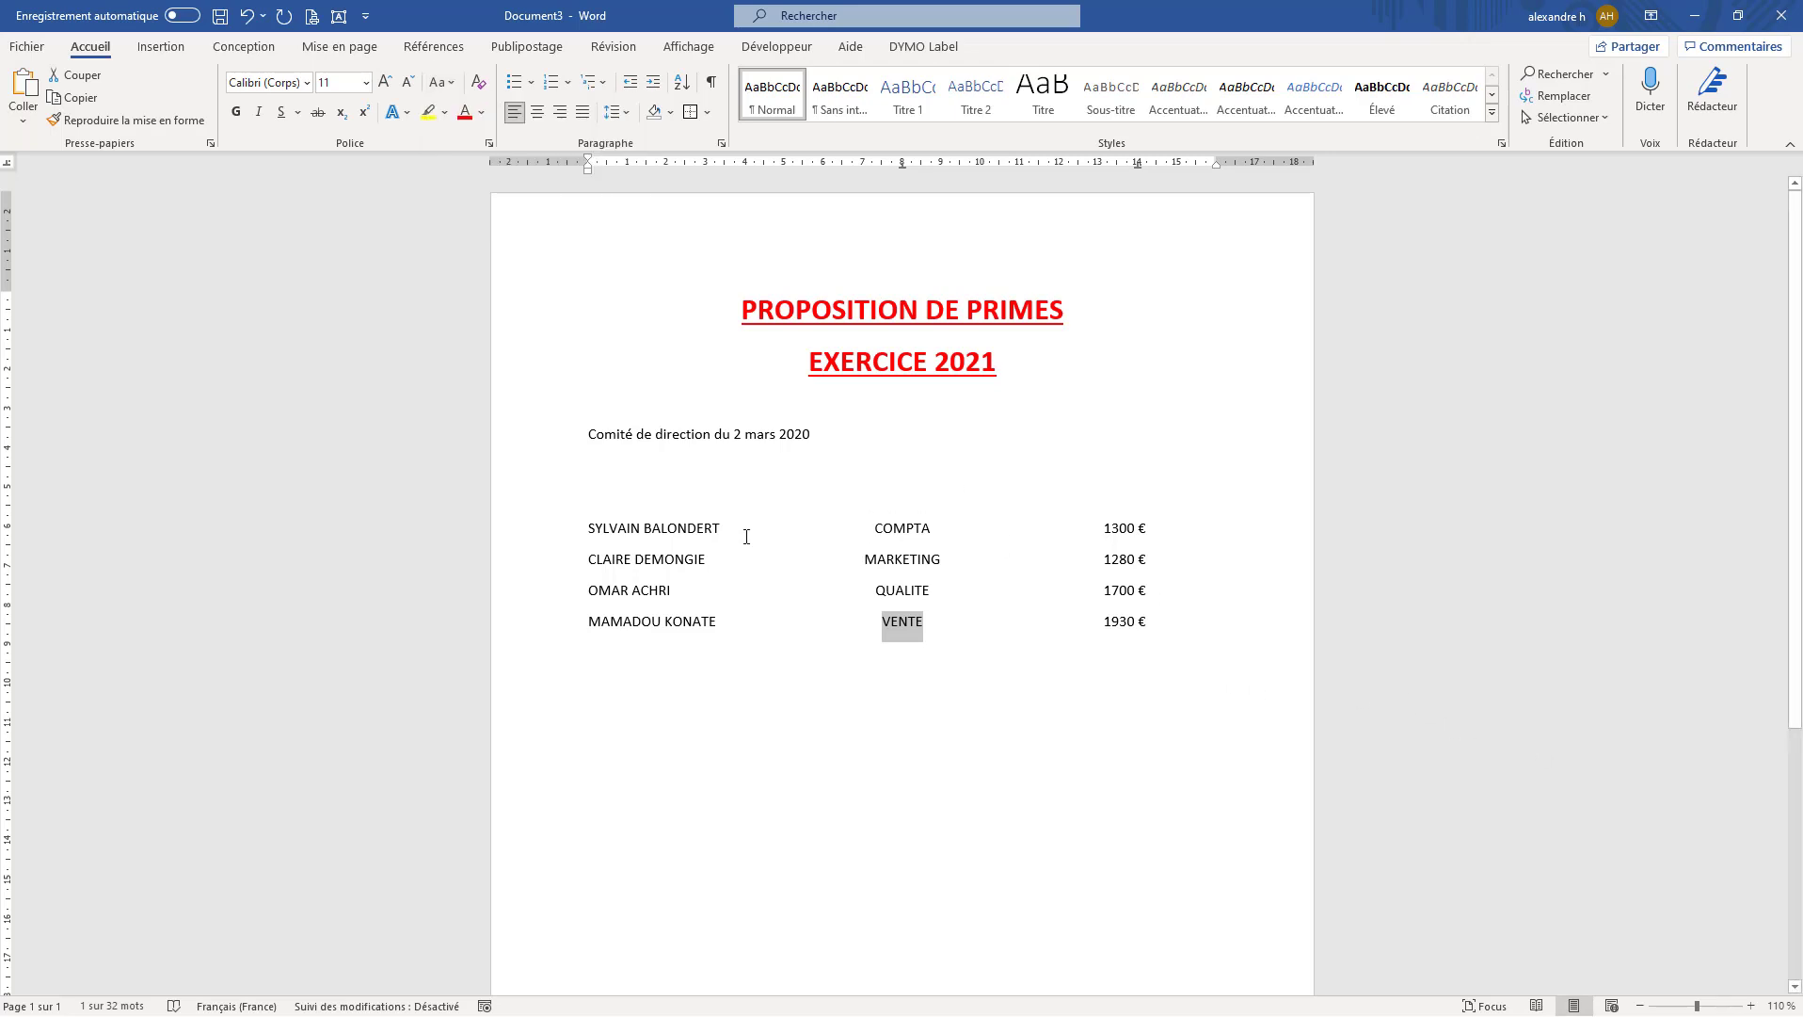
# - Show the formatting marks and apply dashed leader 3 to the 8 cm and 14 cm tab stops in the first employee row
pyautogui.click(712, 88)
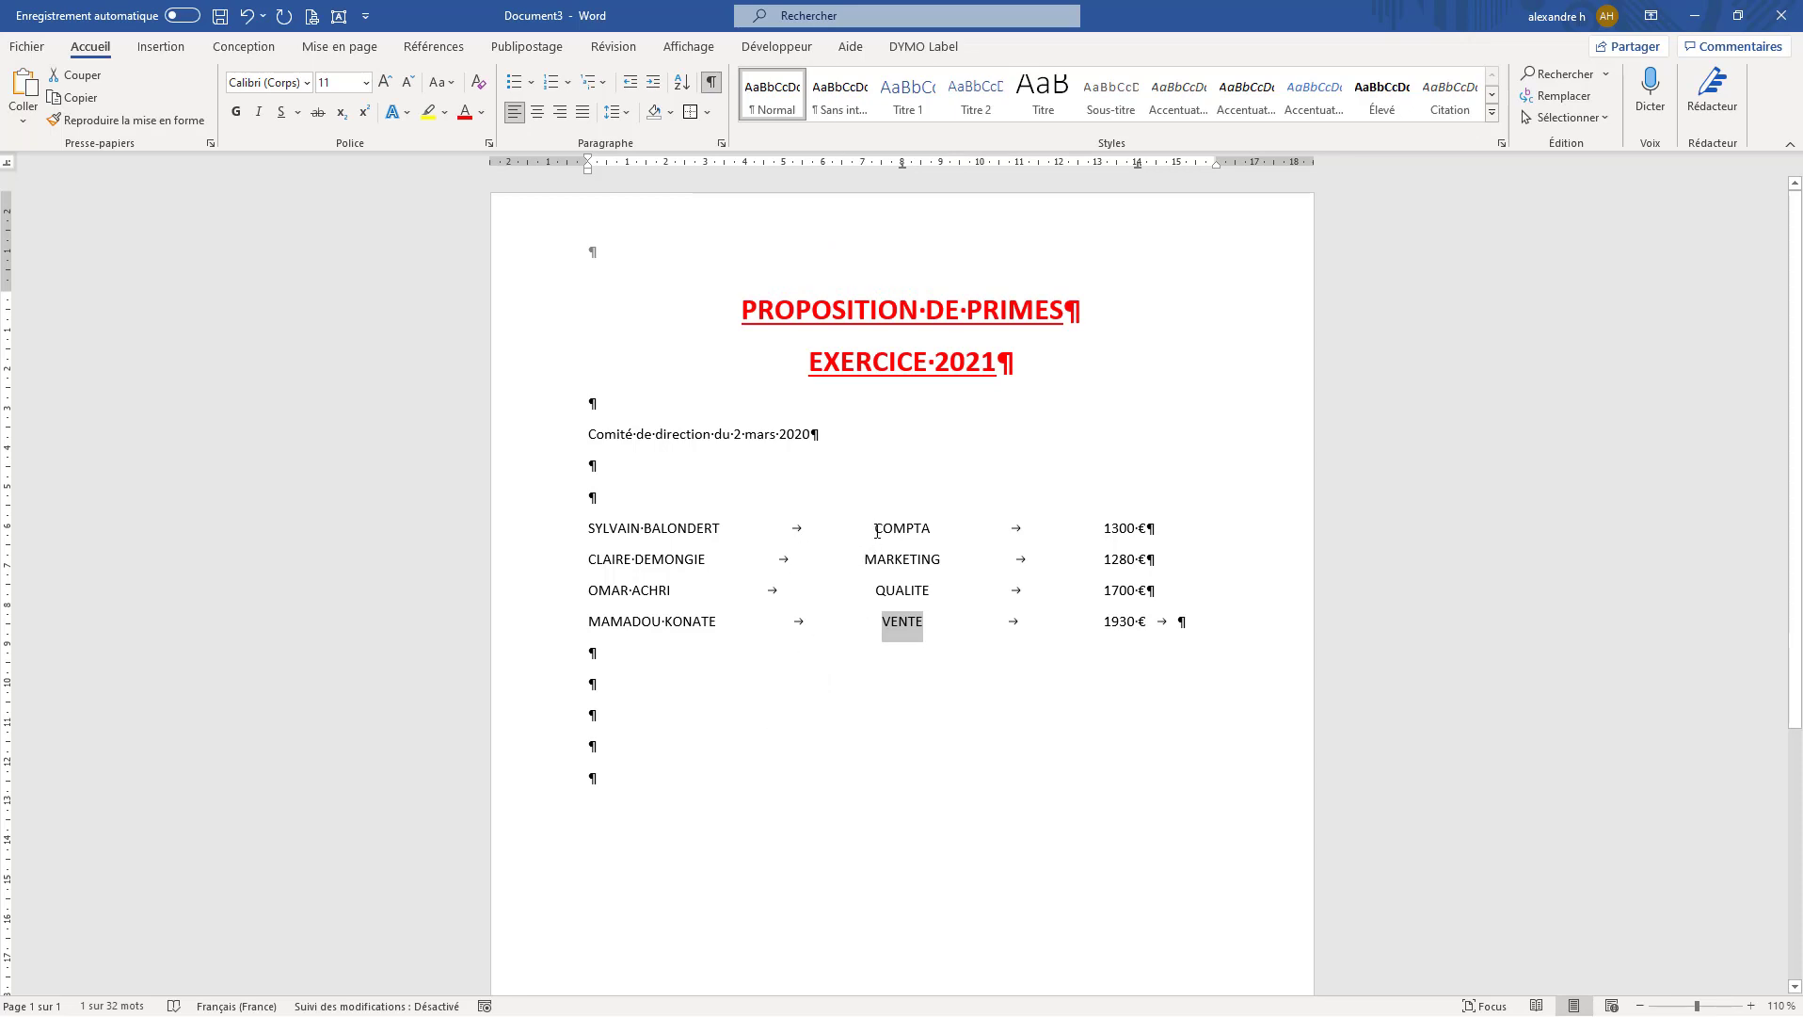
pyautogui.click(877, 531)
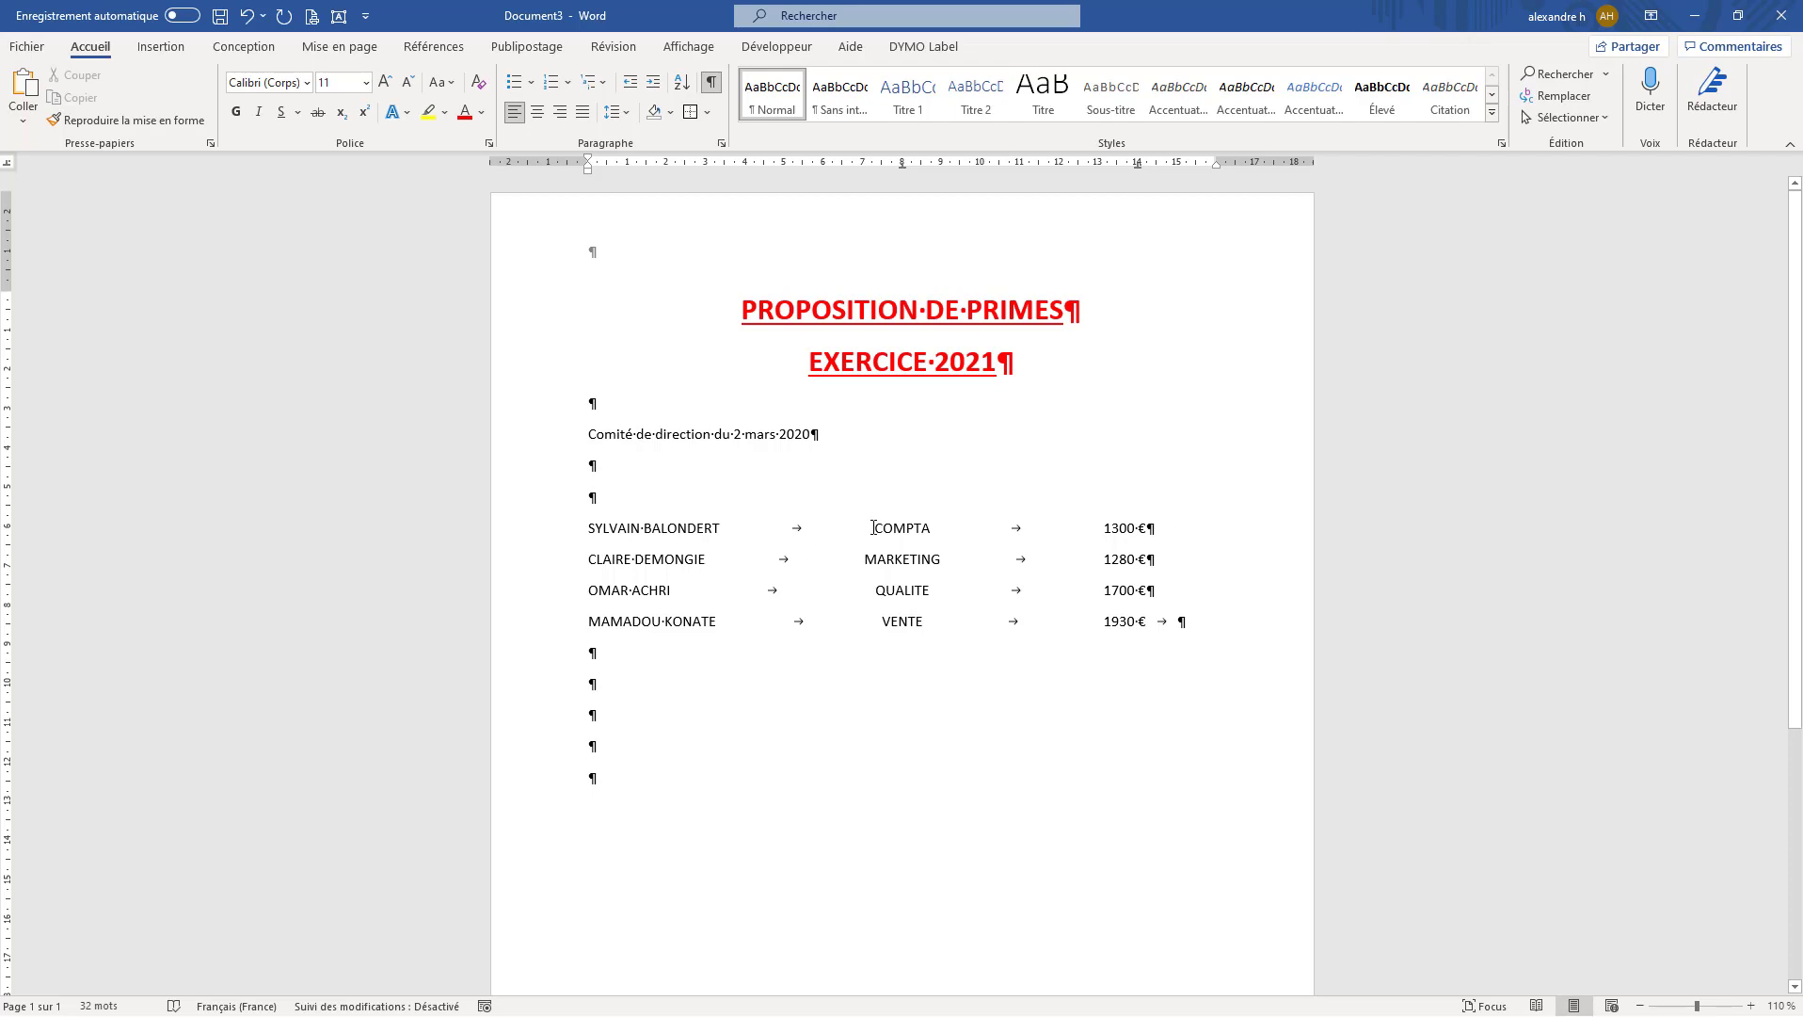
pyautogui.doubleClick(903, 169)
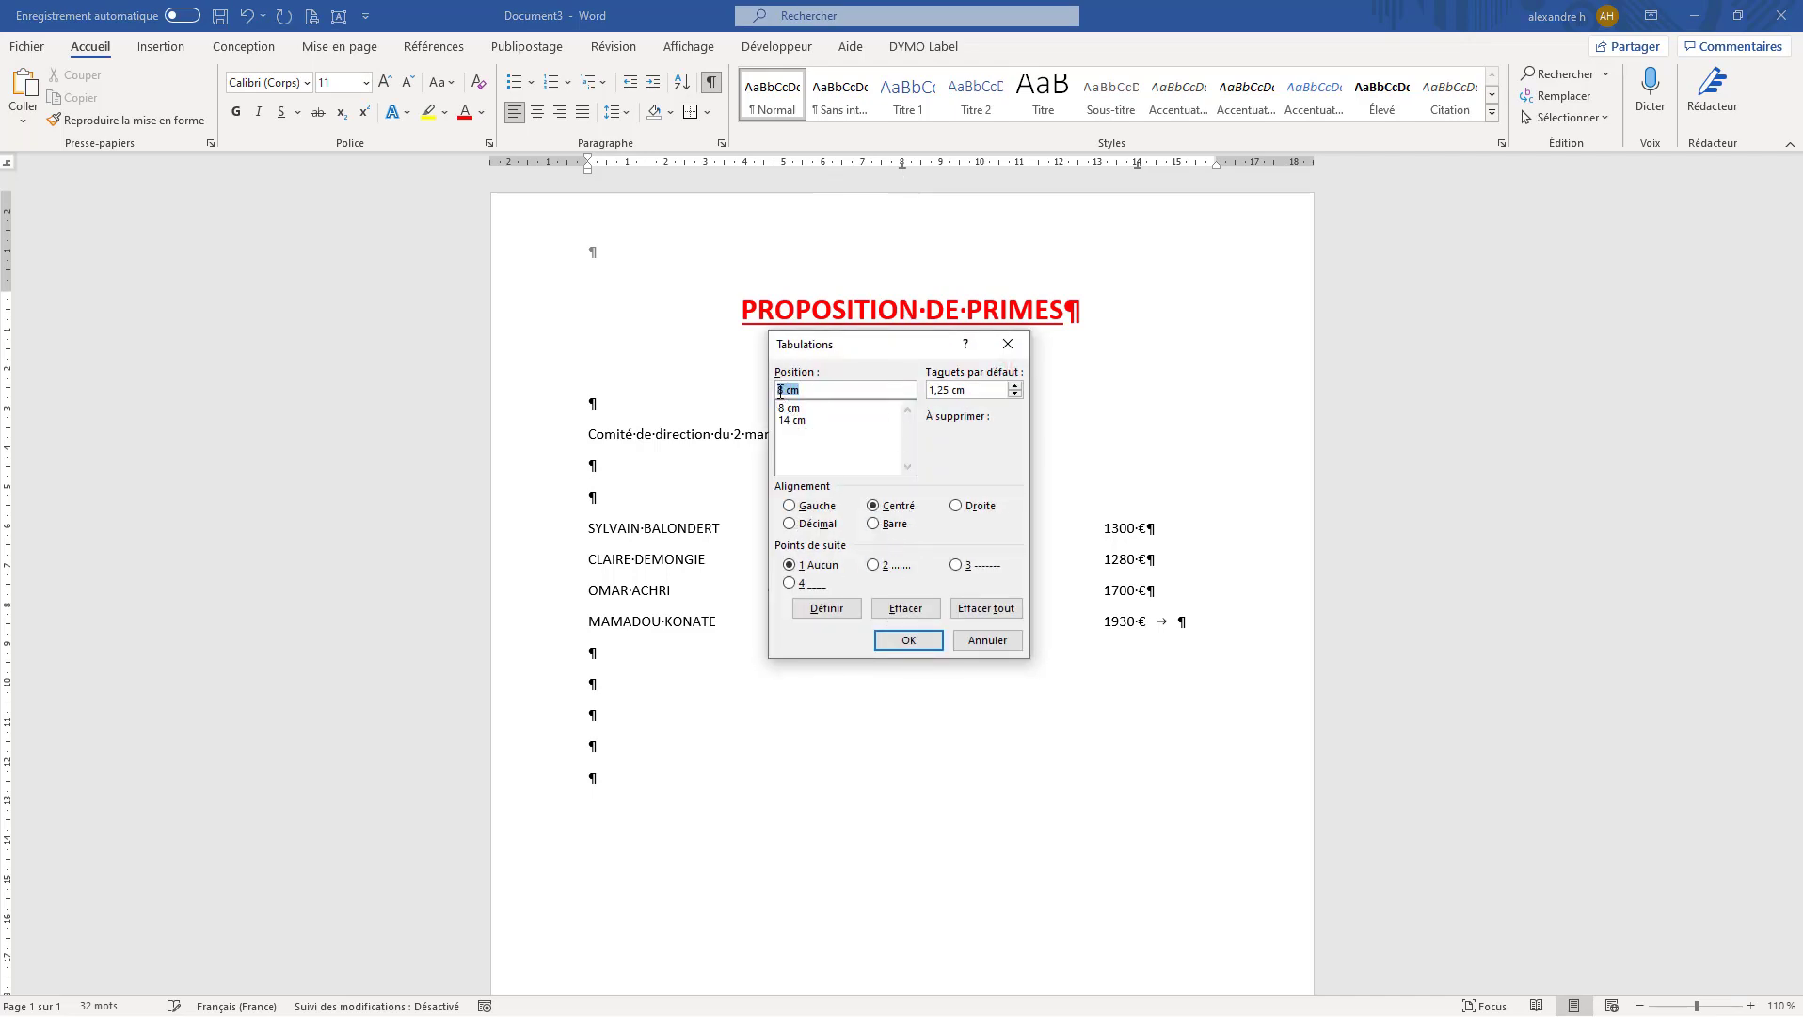
pyautogui.click(957, 566)
pyautogui.click(942, 639)
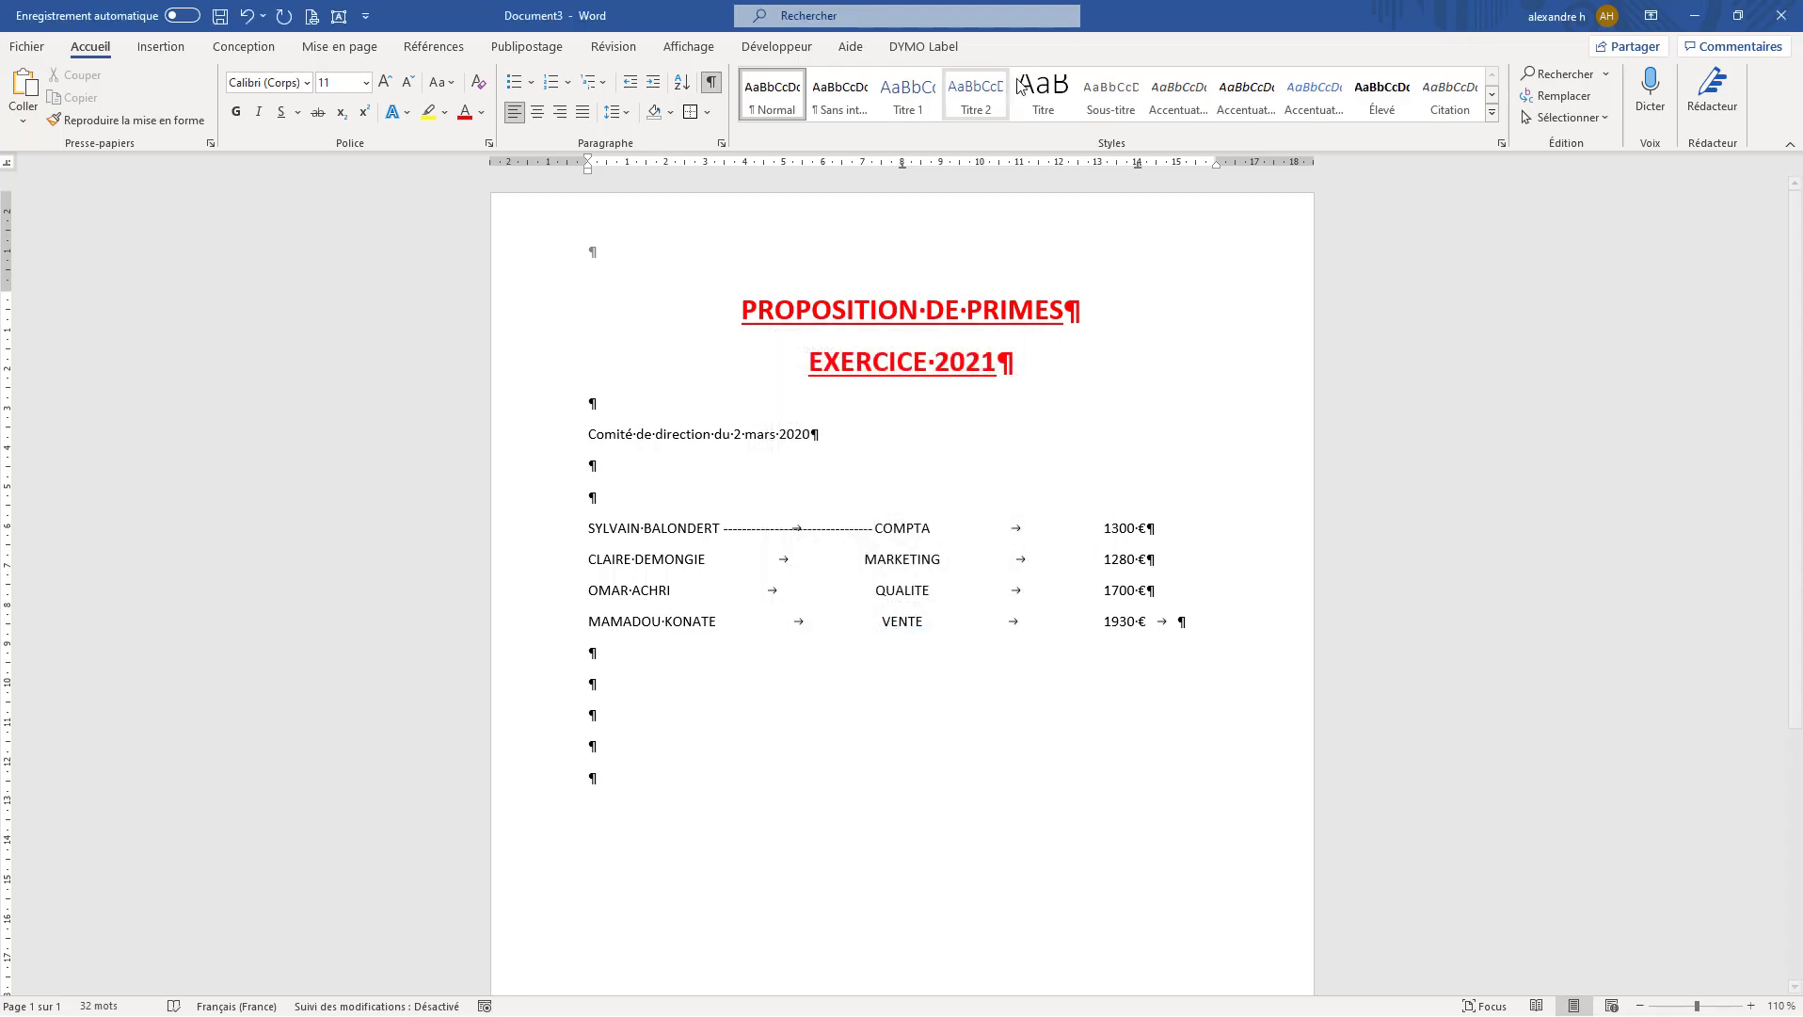
pyautogui.doubleClick(1138, 166)
pyautogui.click(791, 420)
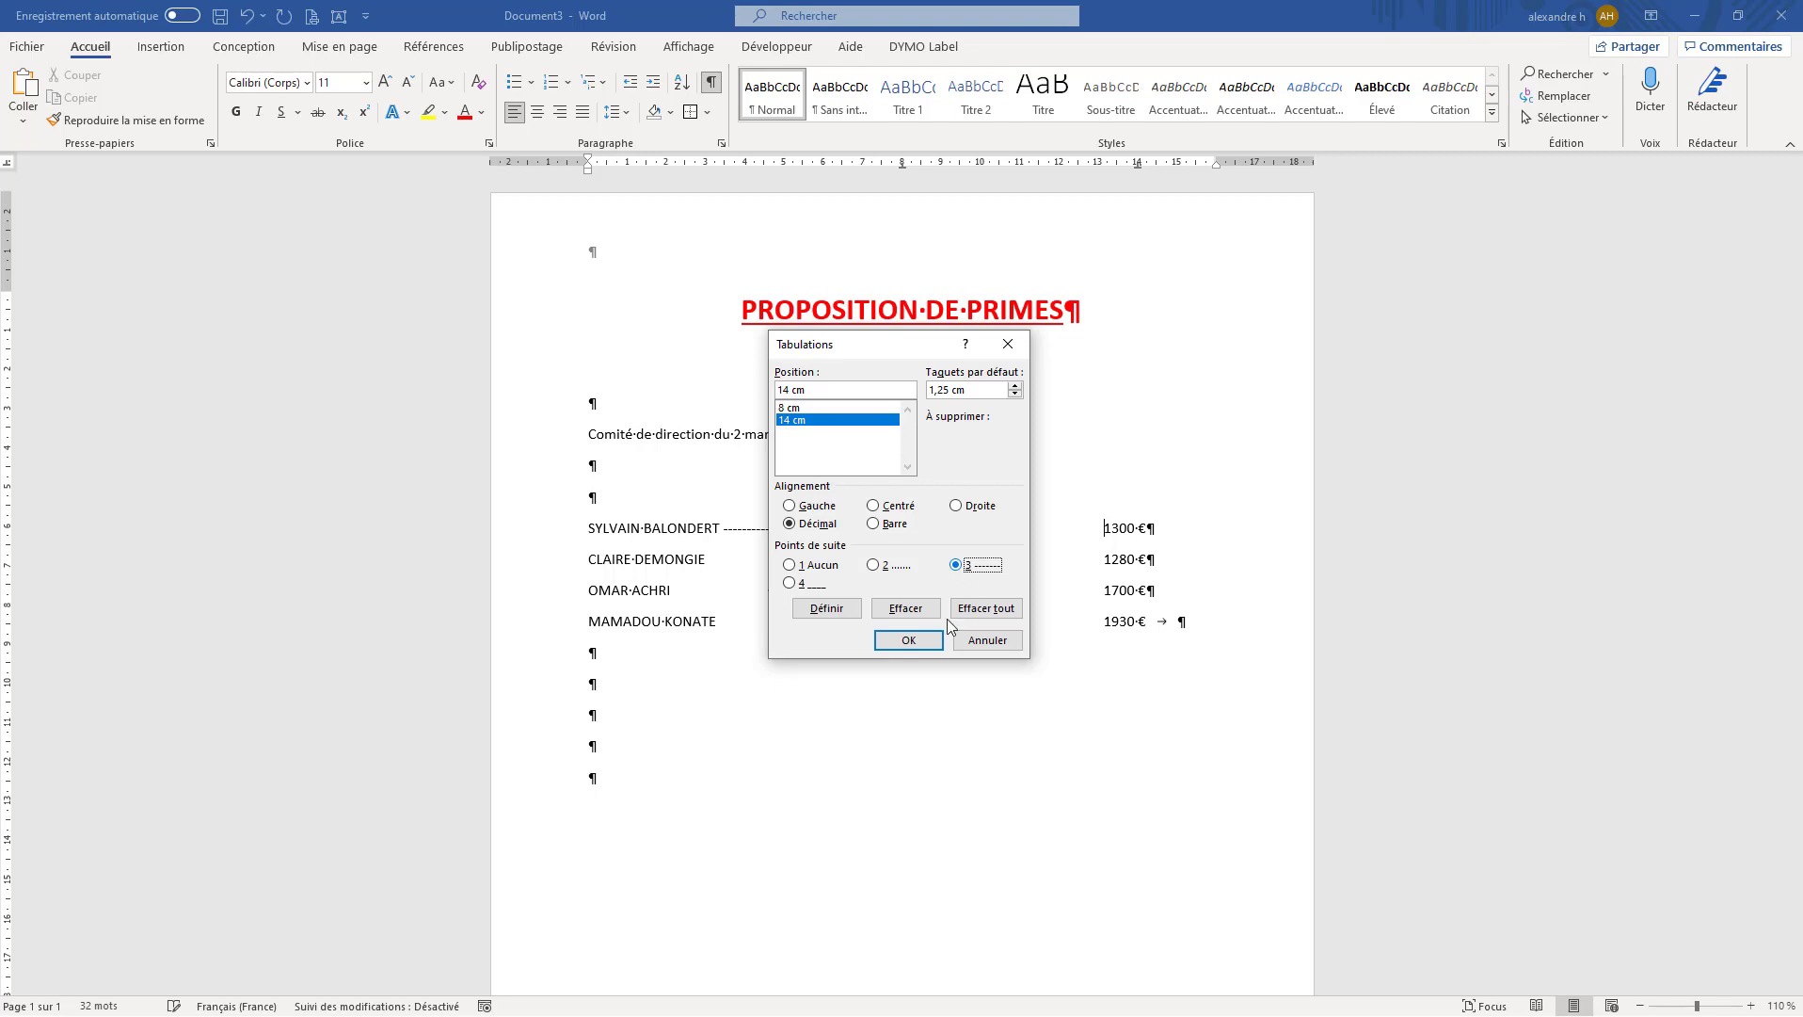
pyautogui.click(919, 642)
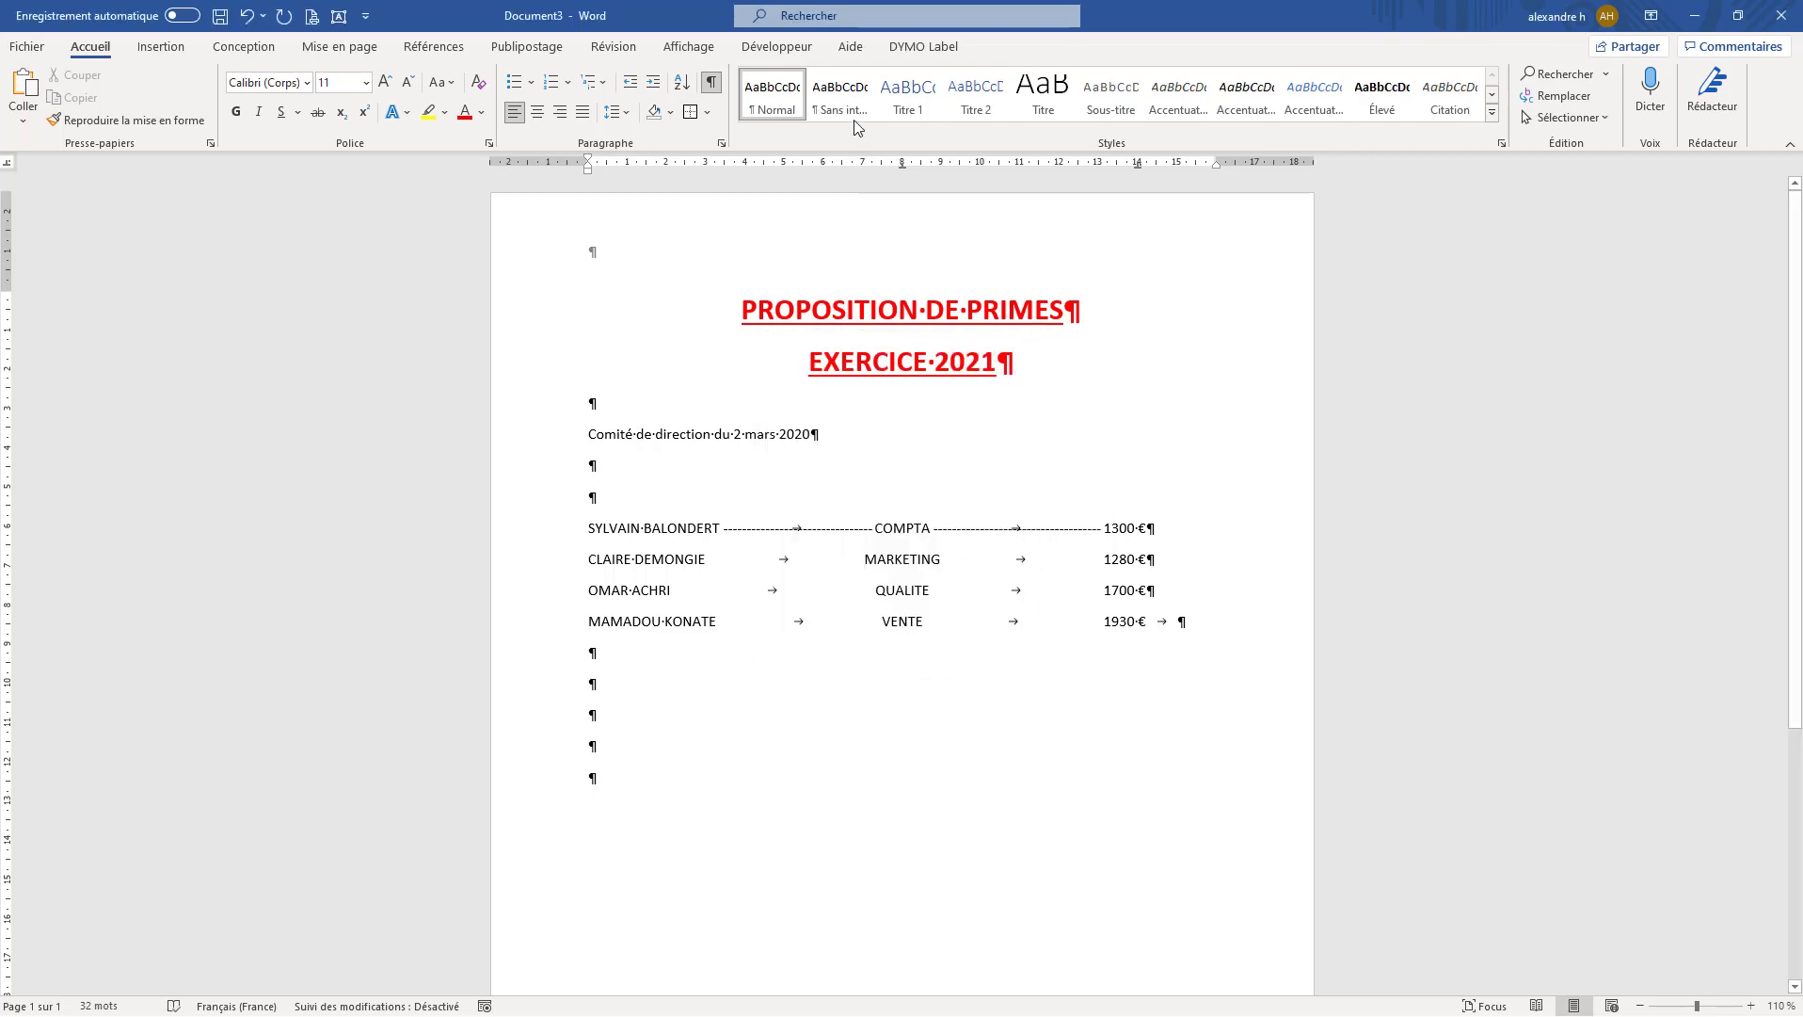
# - Apply dashed leader 3 to the 8 cm and 14 cm tab stops in the second employee row, MARKETING
pyautogui.doubleClick(903, 166)
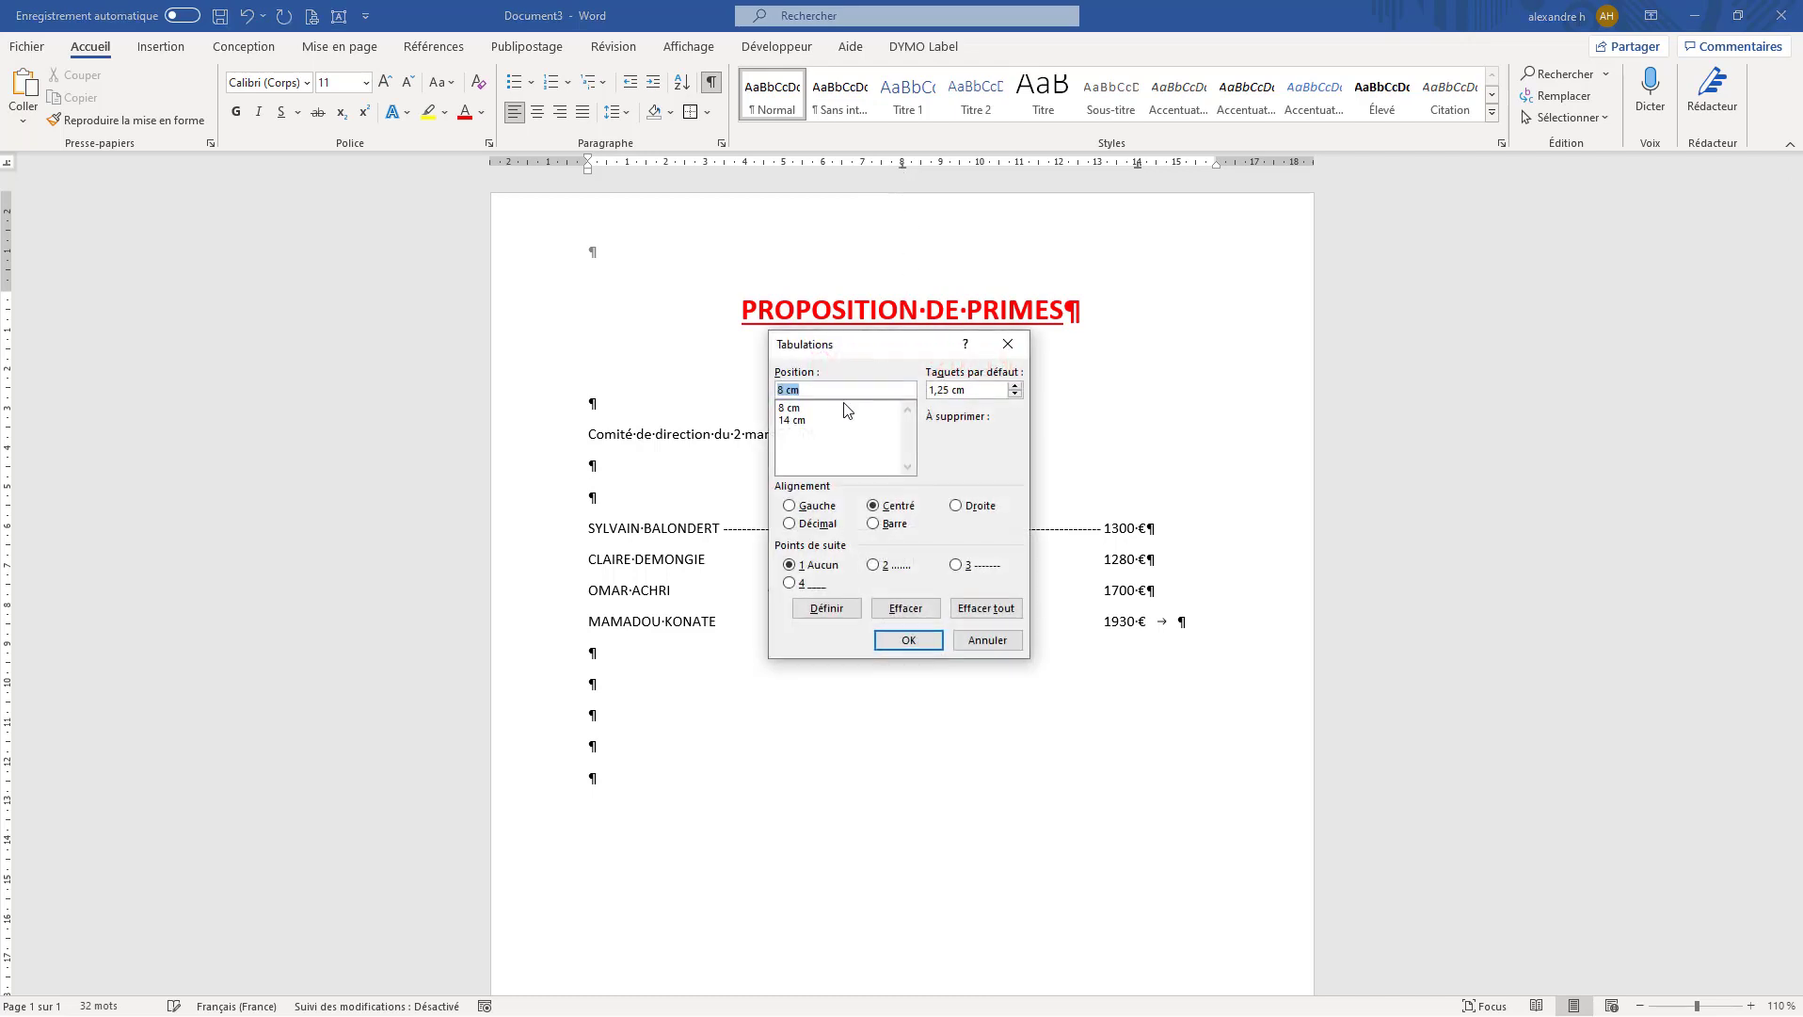
pyautogui.click(957, 565)
pyautogui.click(921, 646)
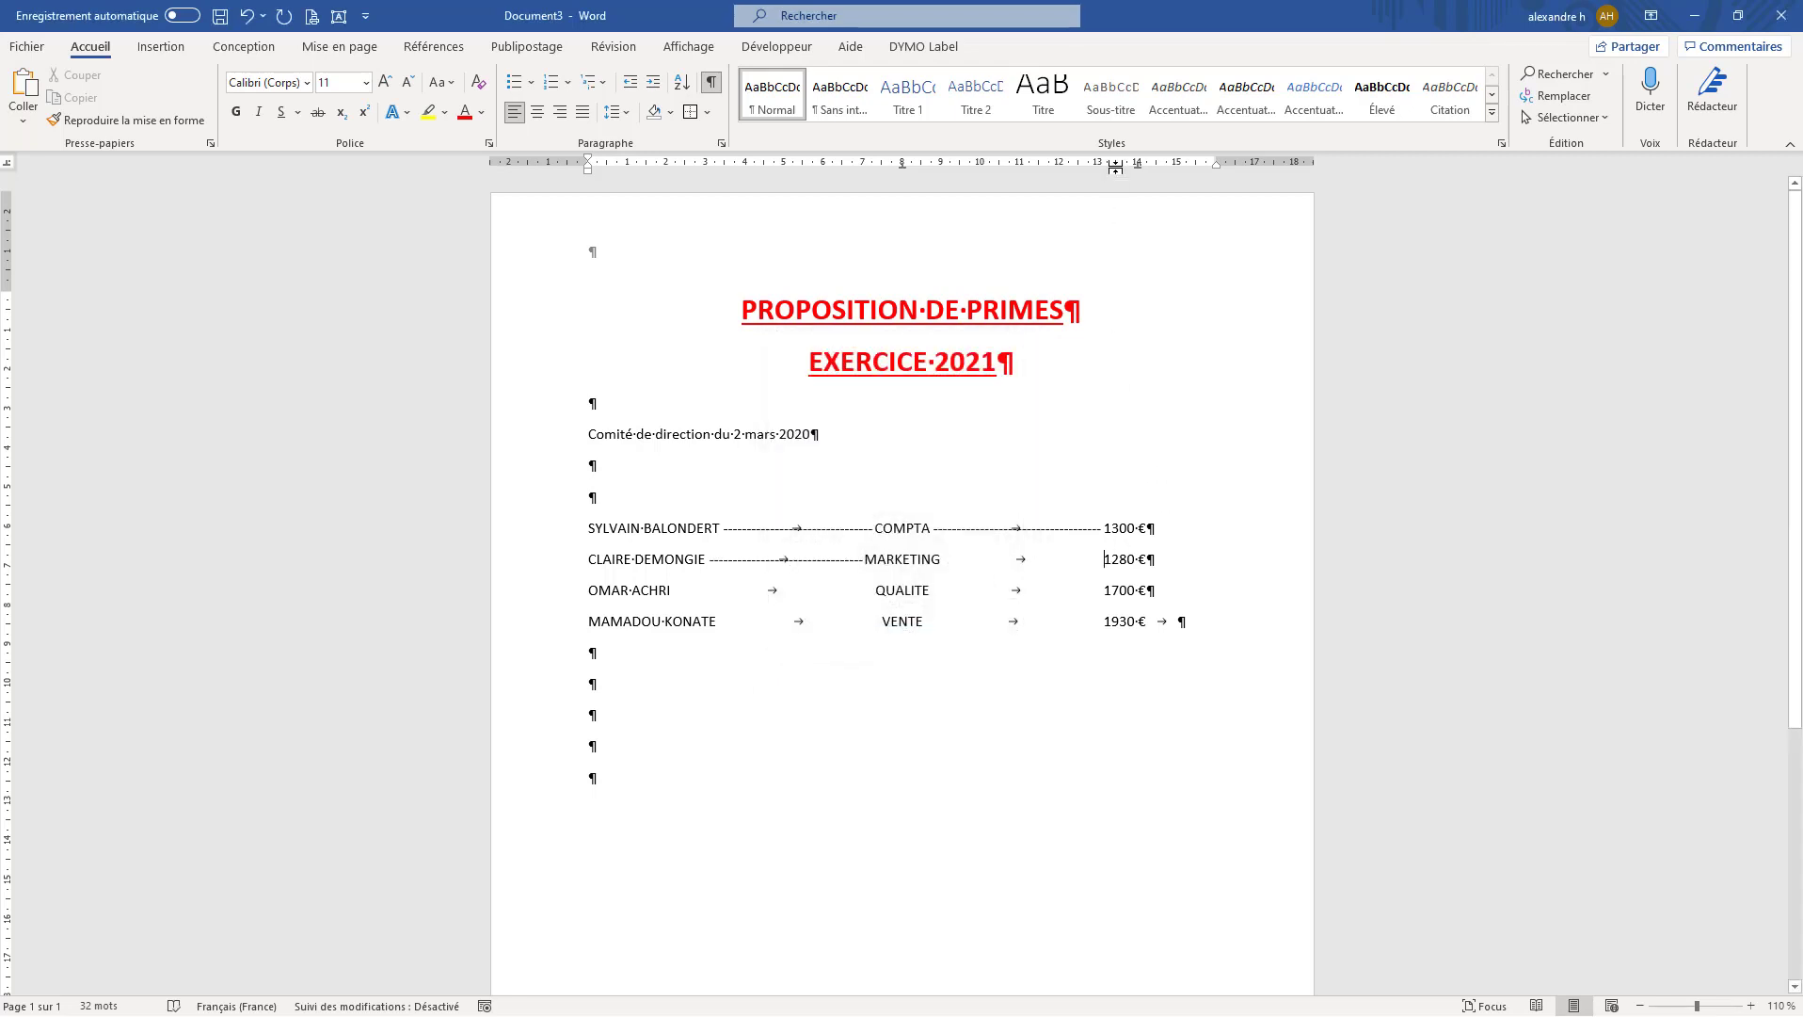
pyautogui.doubleClick(1137, 164)
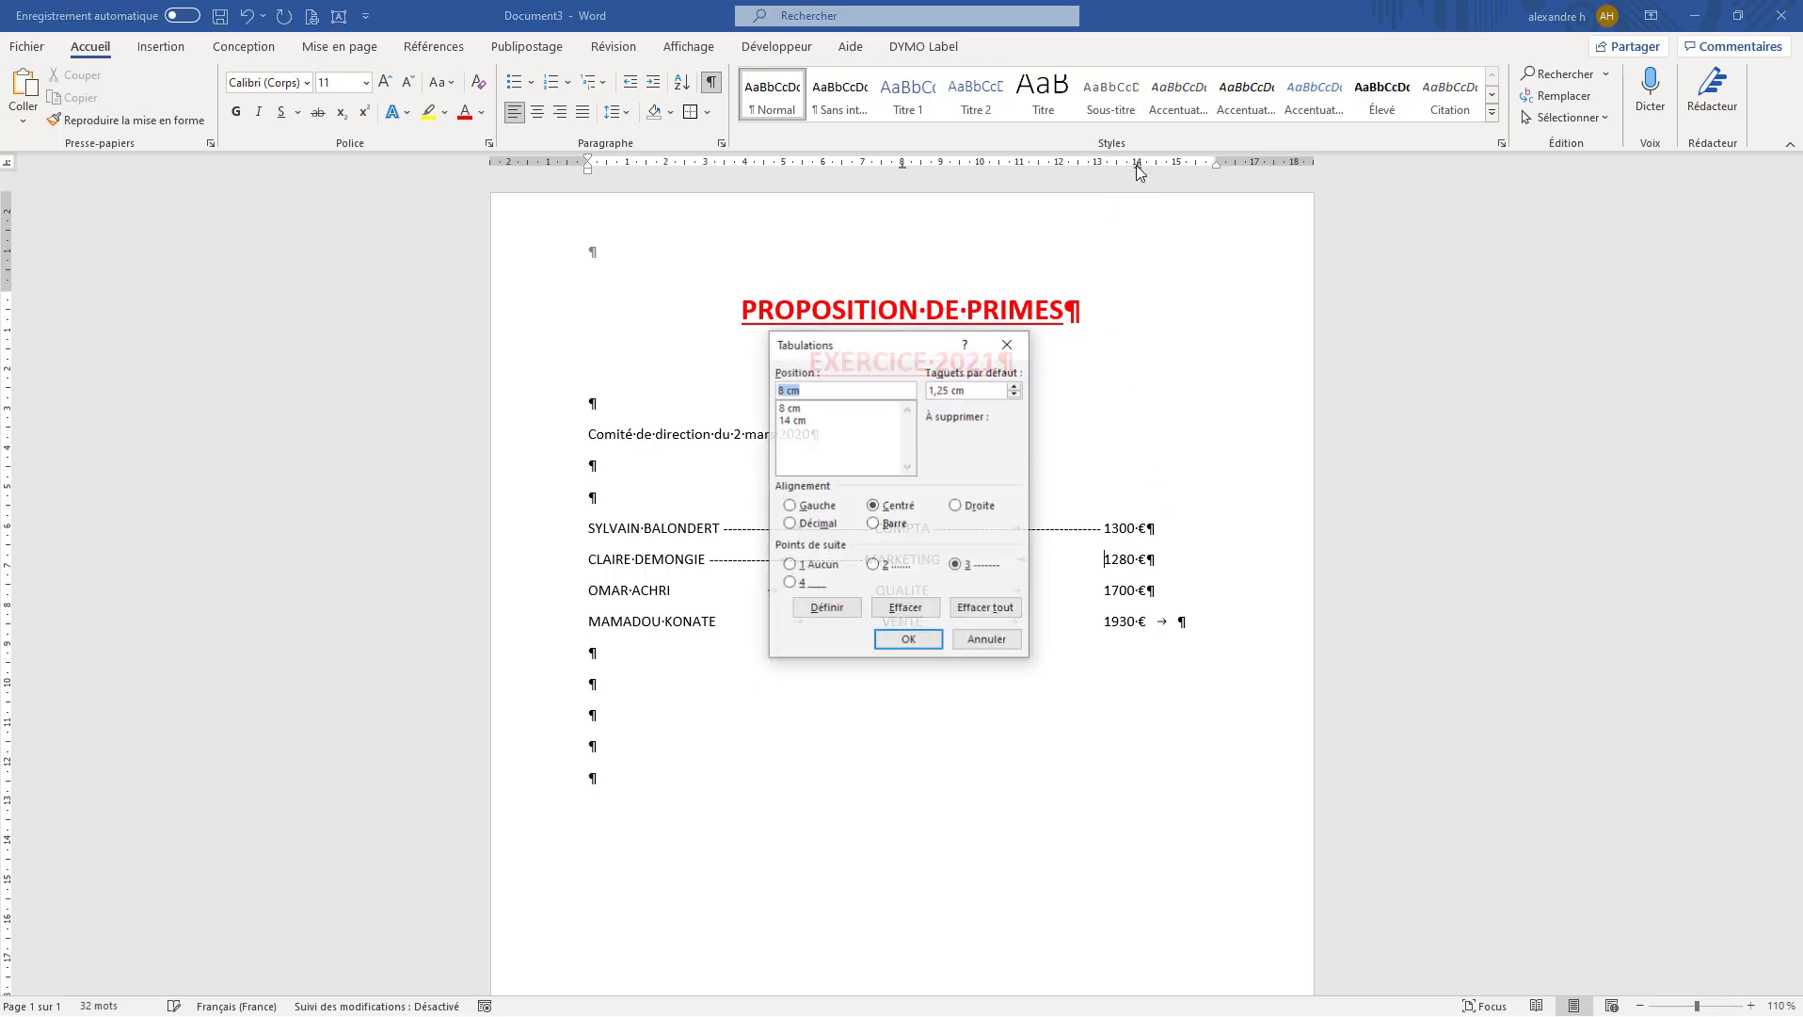
pyautogui.click(806, 423)
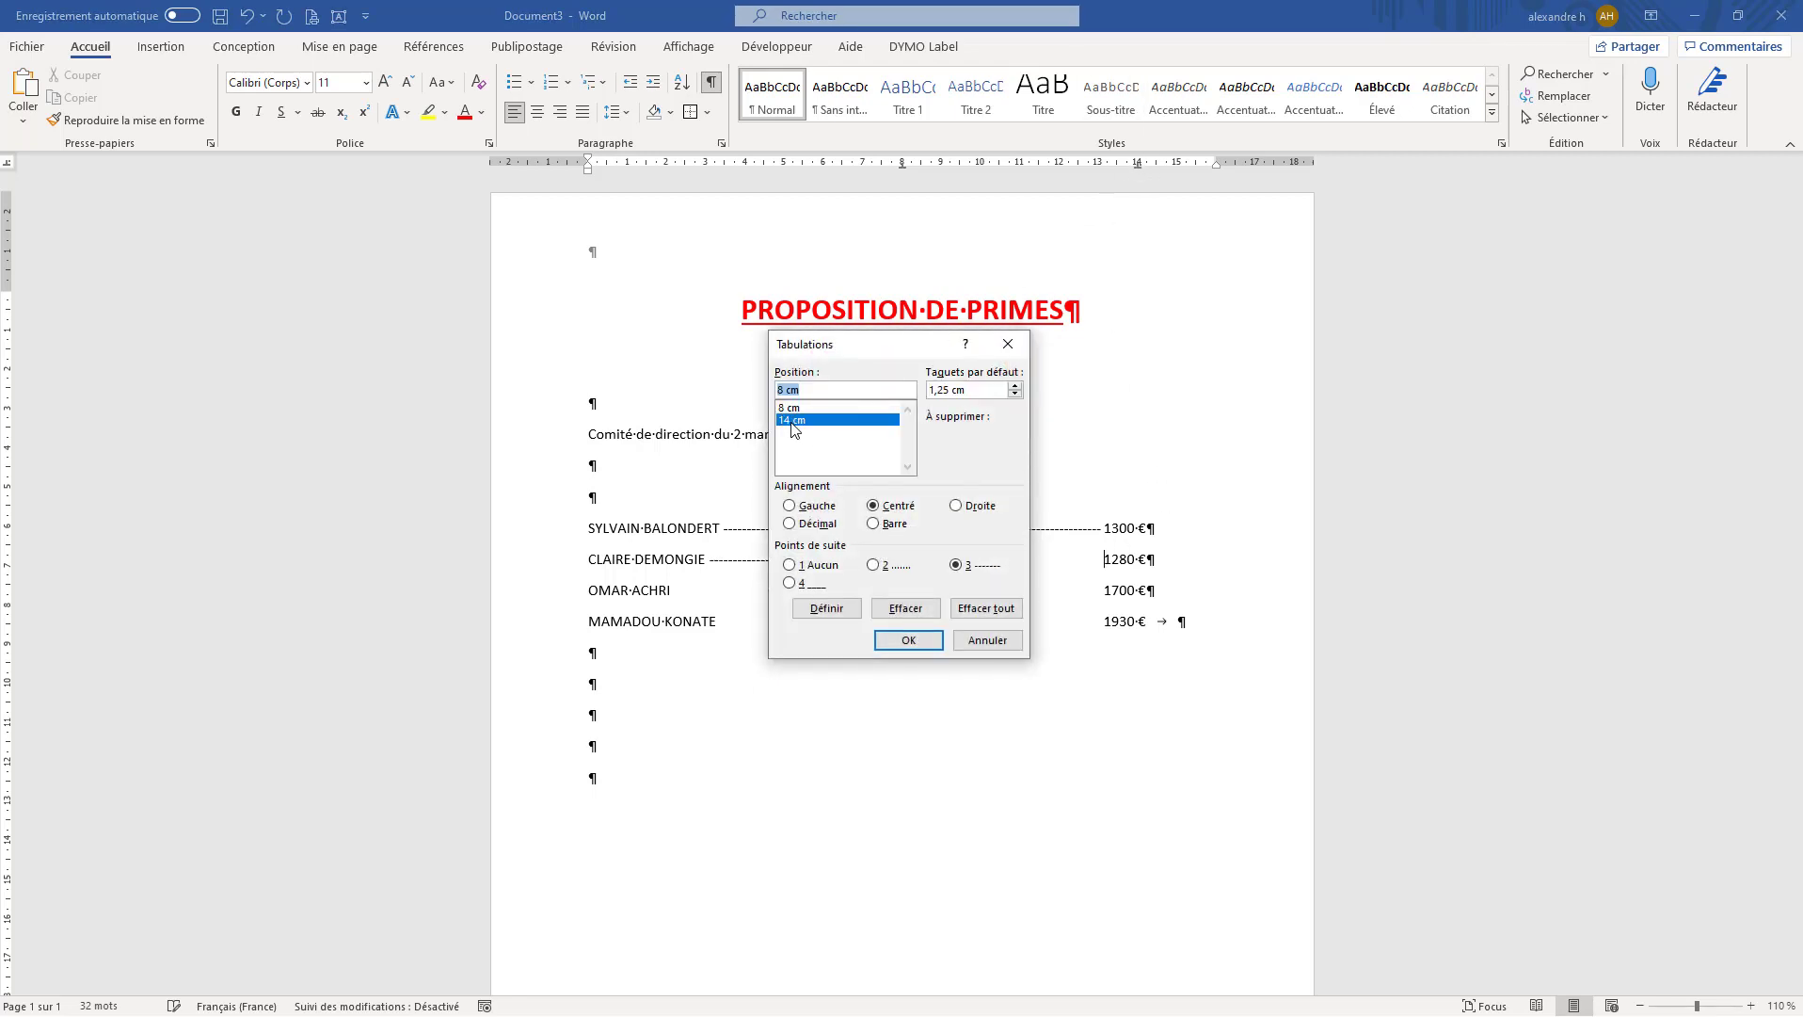
pyautogui.click(956, 565)
pyautogui.click(926, 643)
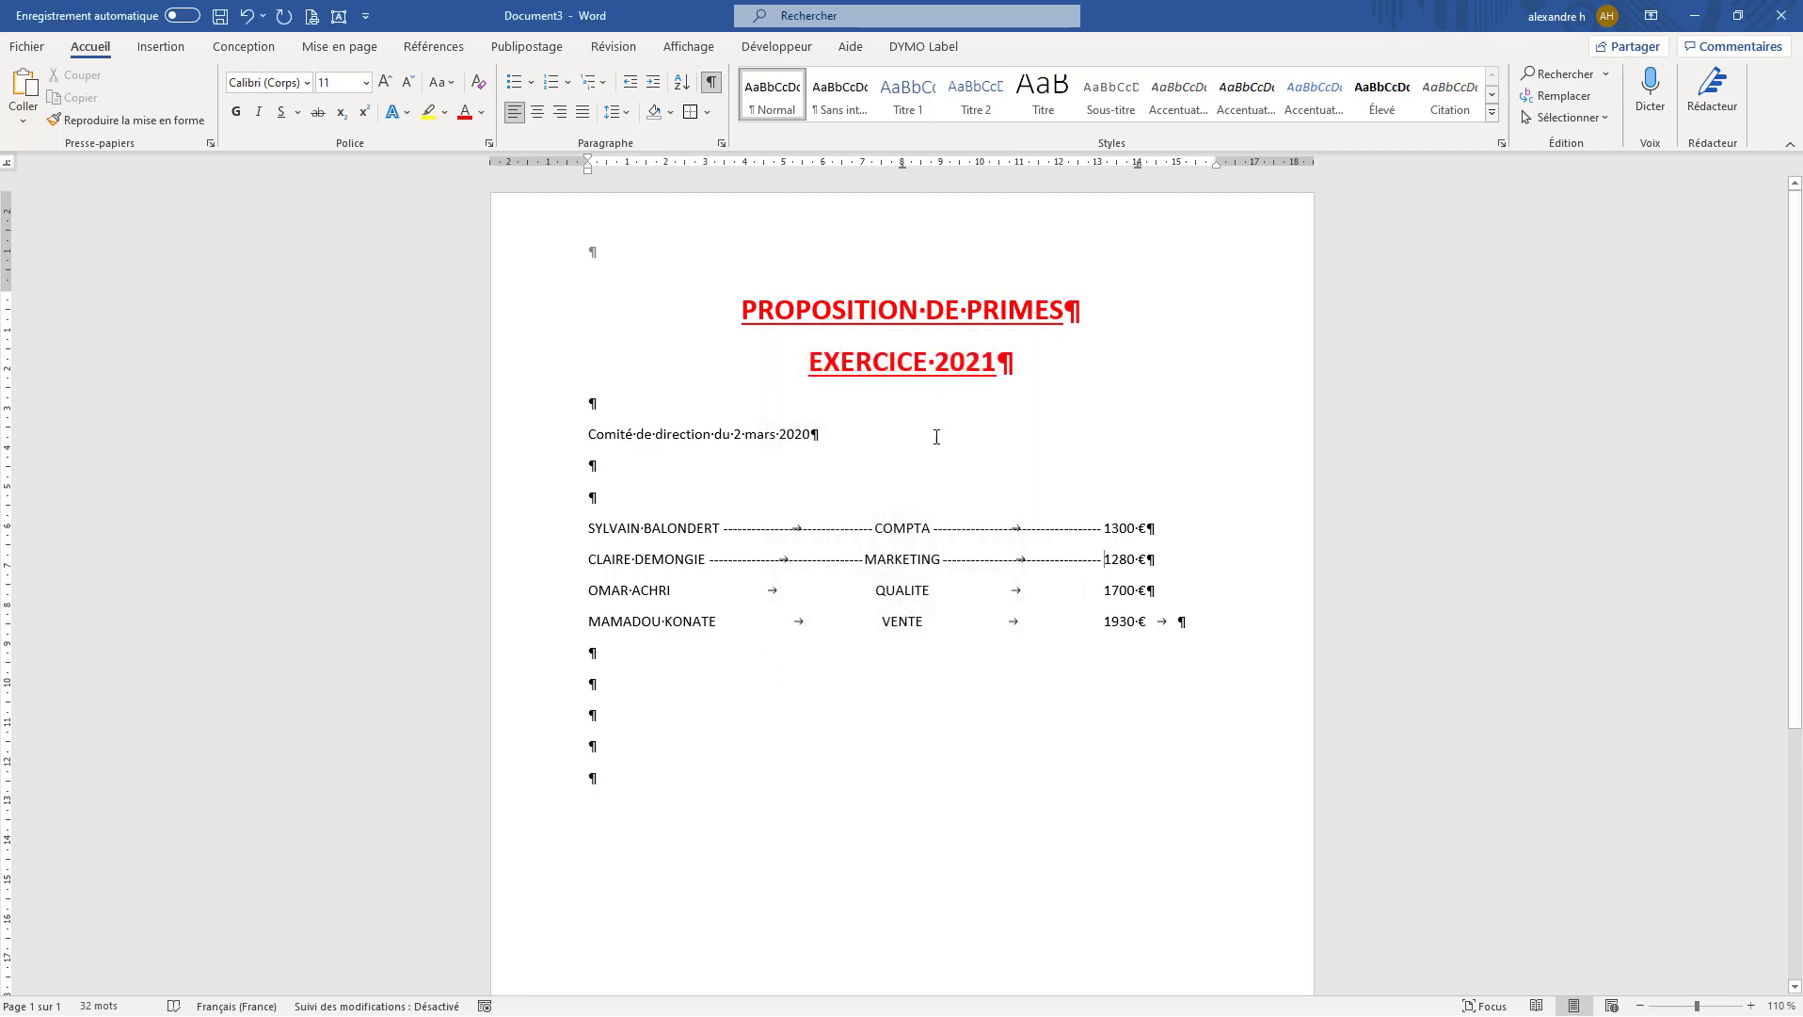
# - Apply dashed leader 3 to the 8 cm and 14 cm tab stops in the third employee row, QUALITE
pyautogui.click(876, 588)
pyautogui.moveTo(901, 167); pyautogui.dragTo(900, 168)
pyautogui.doubleClick(900, 167)
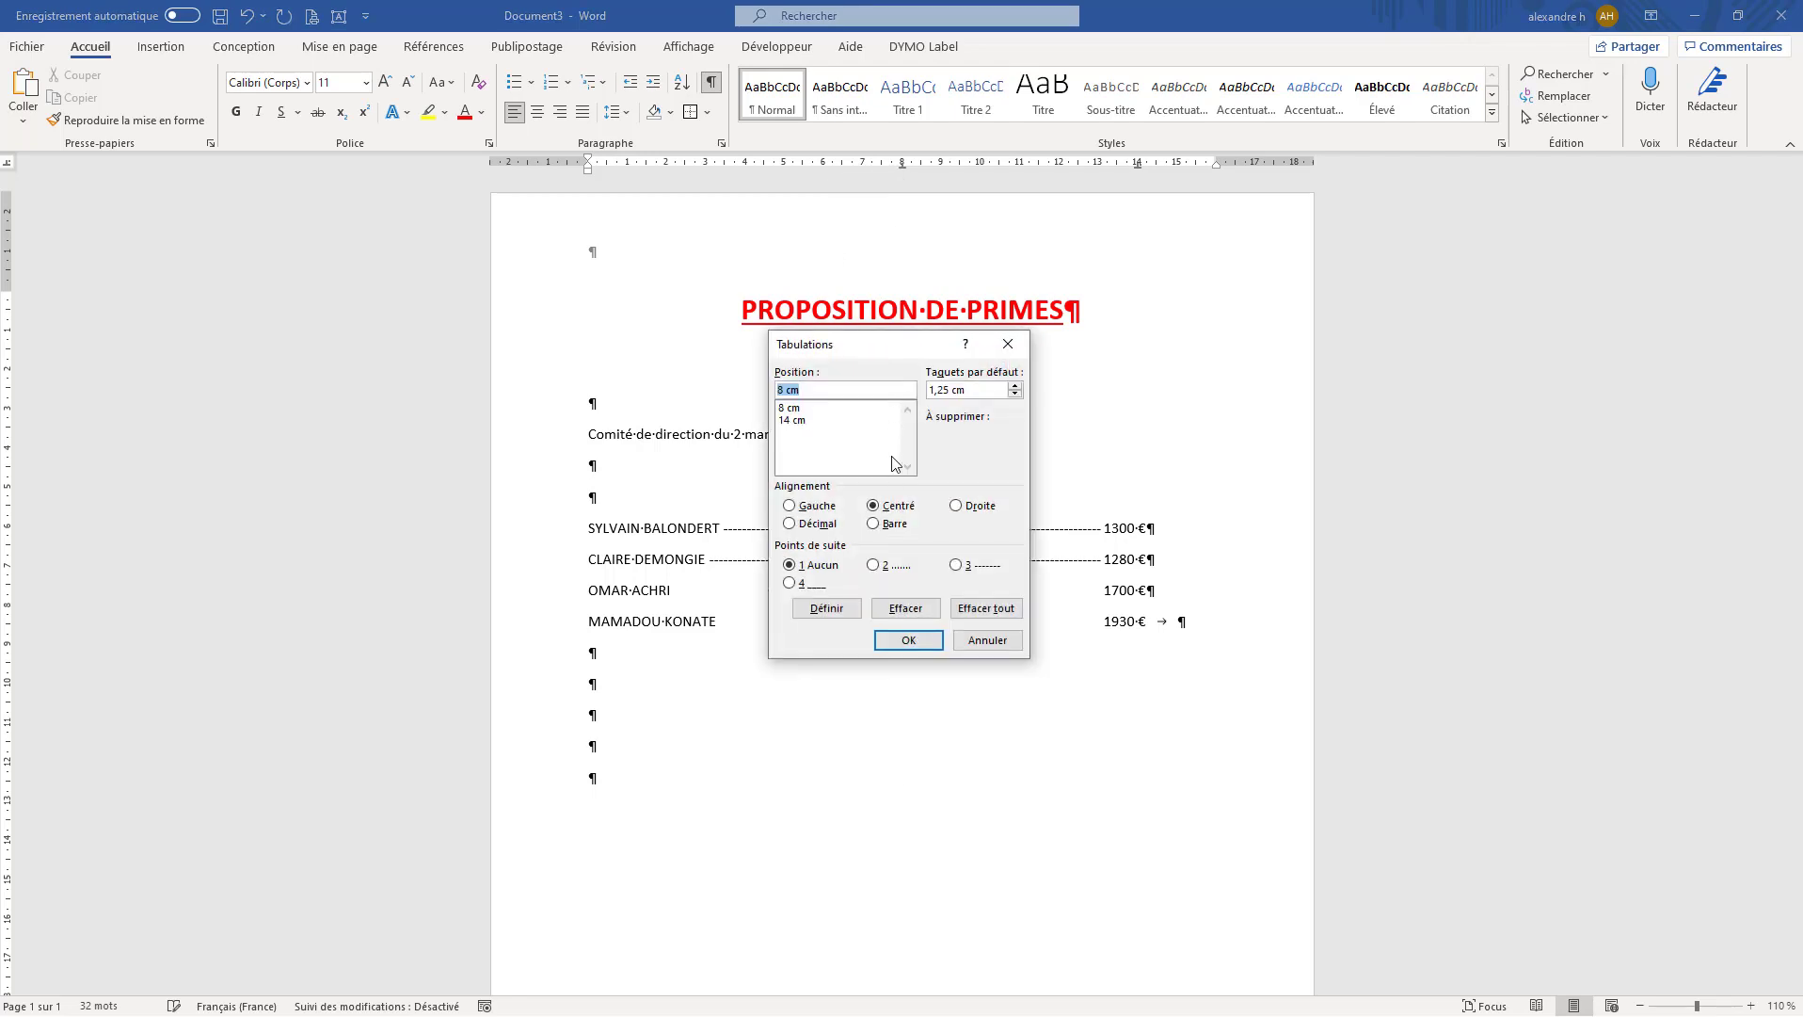
pyautogui.click(955, 565)
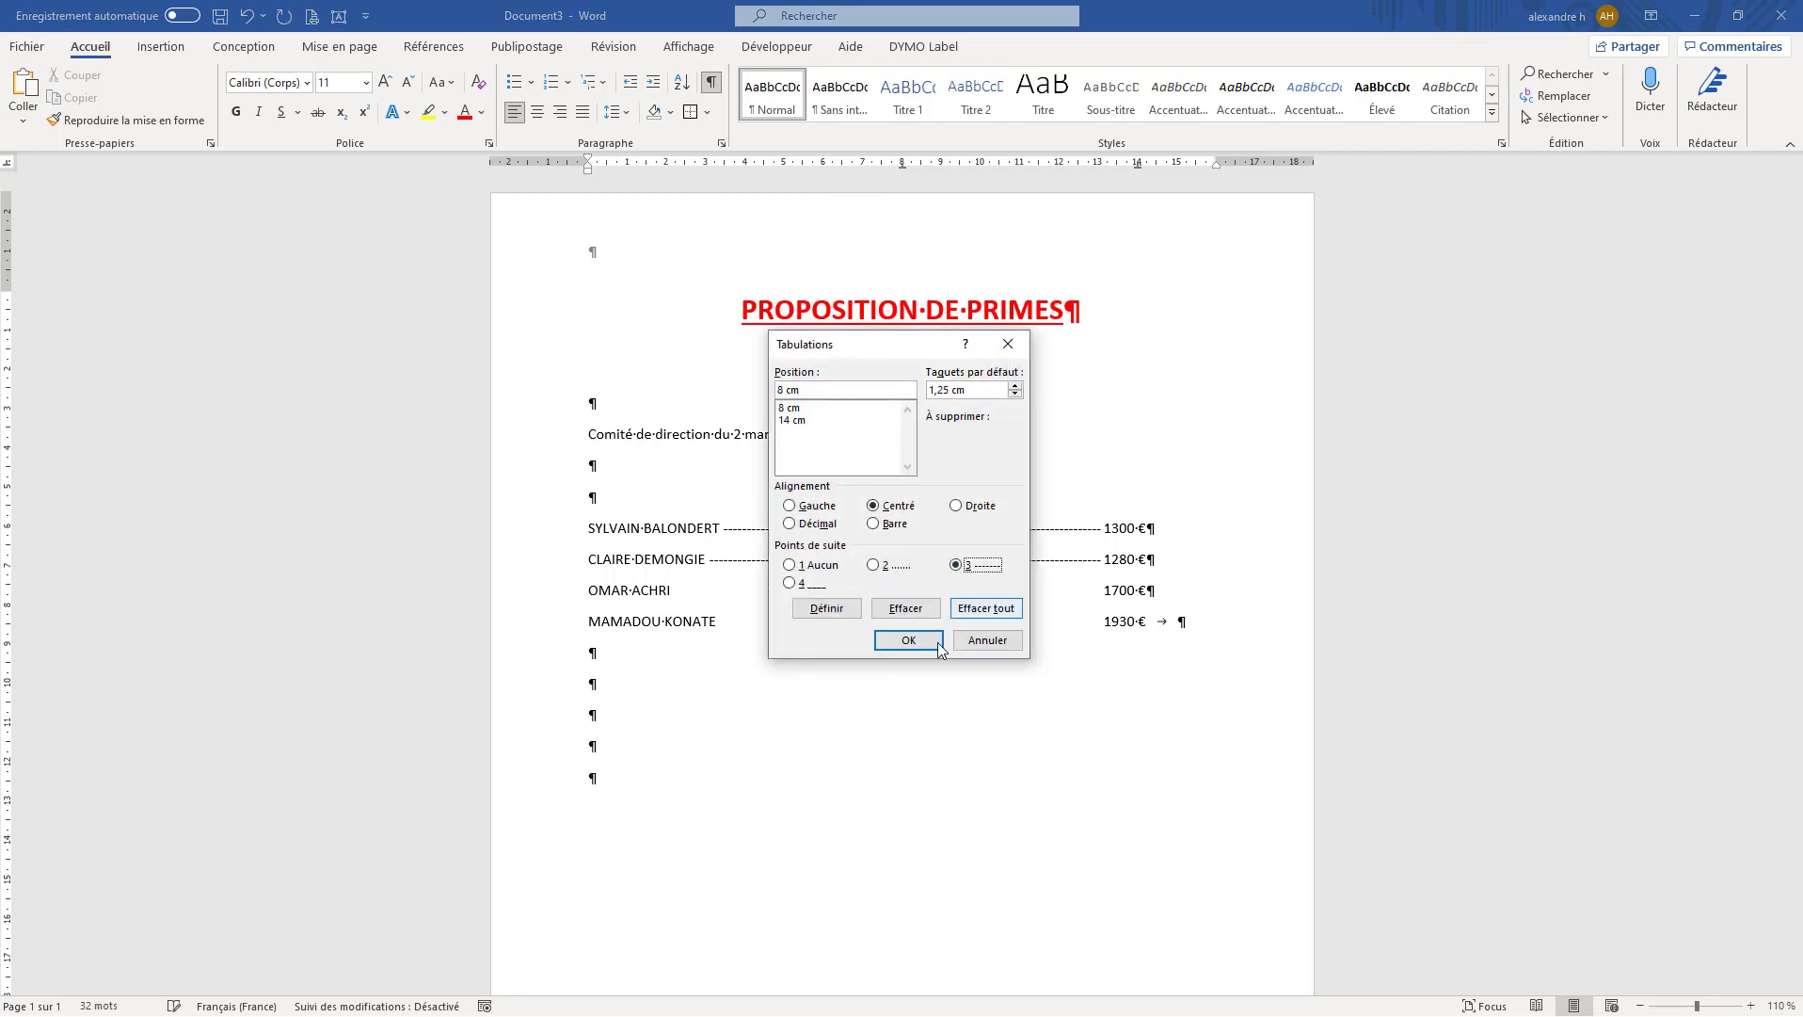
pyautogui.click(908, 640)
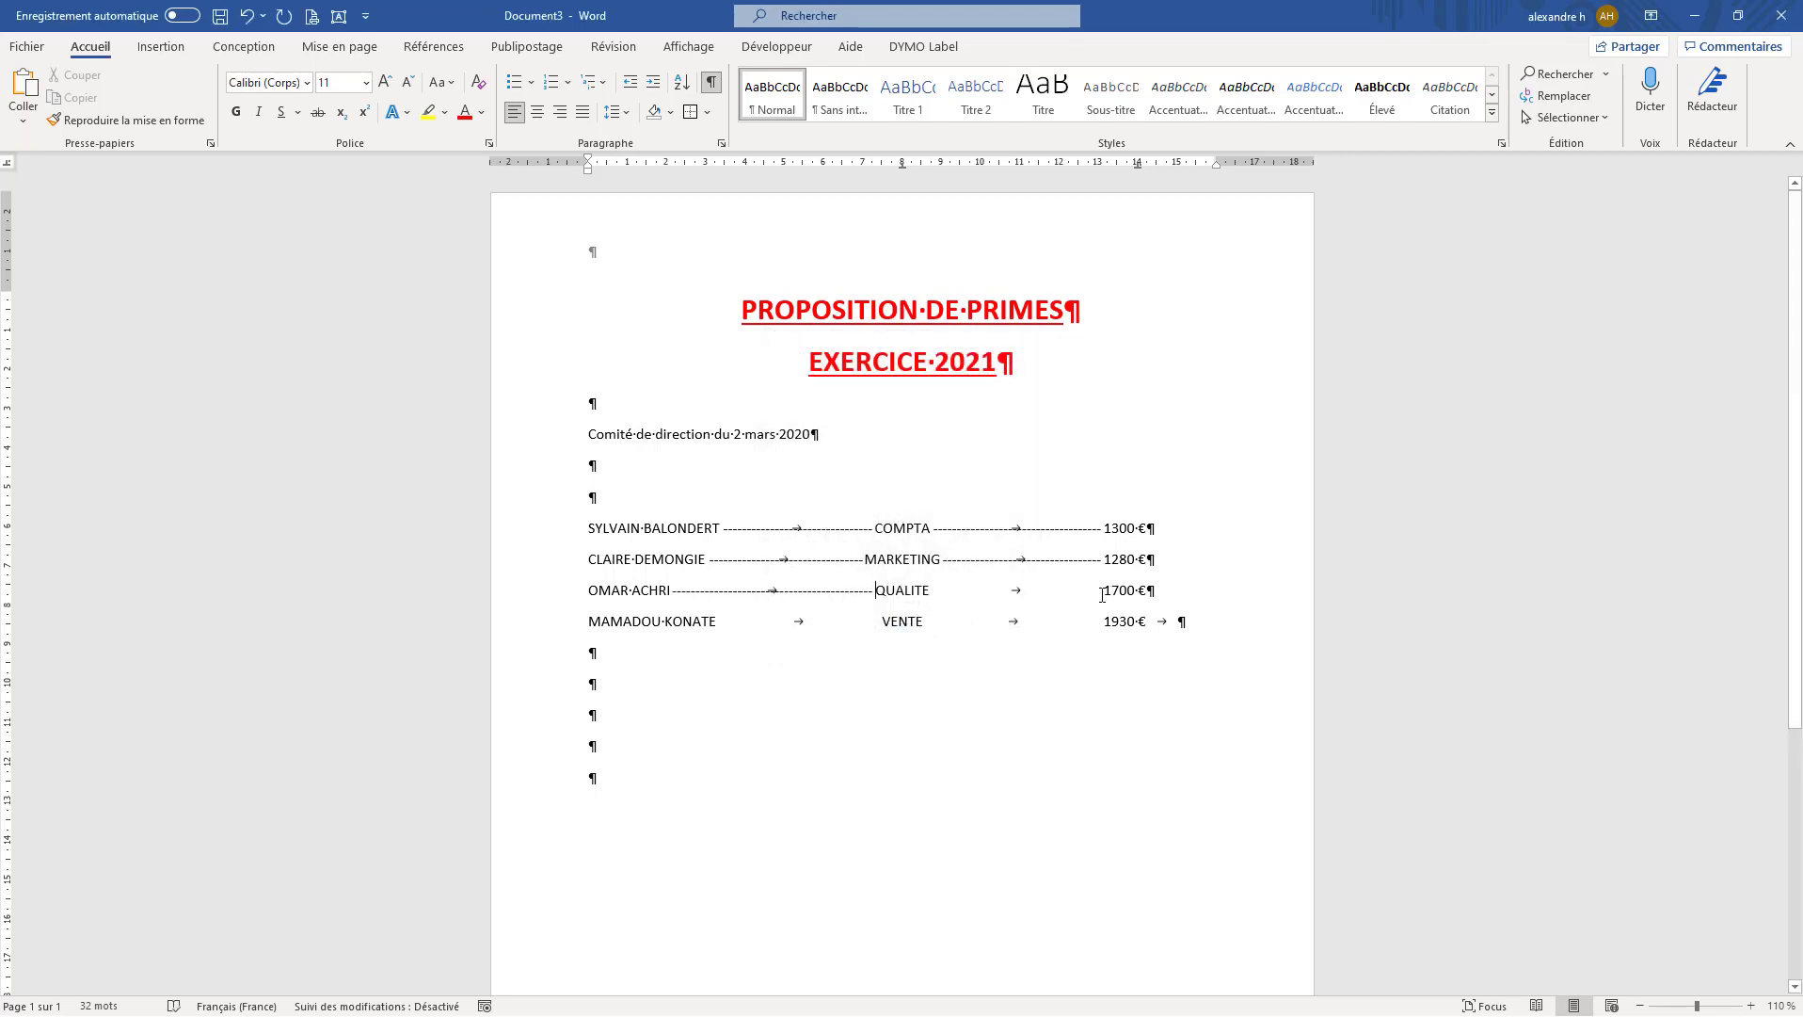
pyautogui.click(1102, 591)
pyautogui.doubleClick(1137, 166)
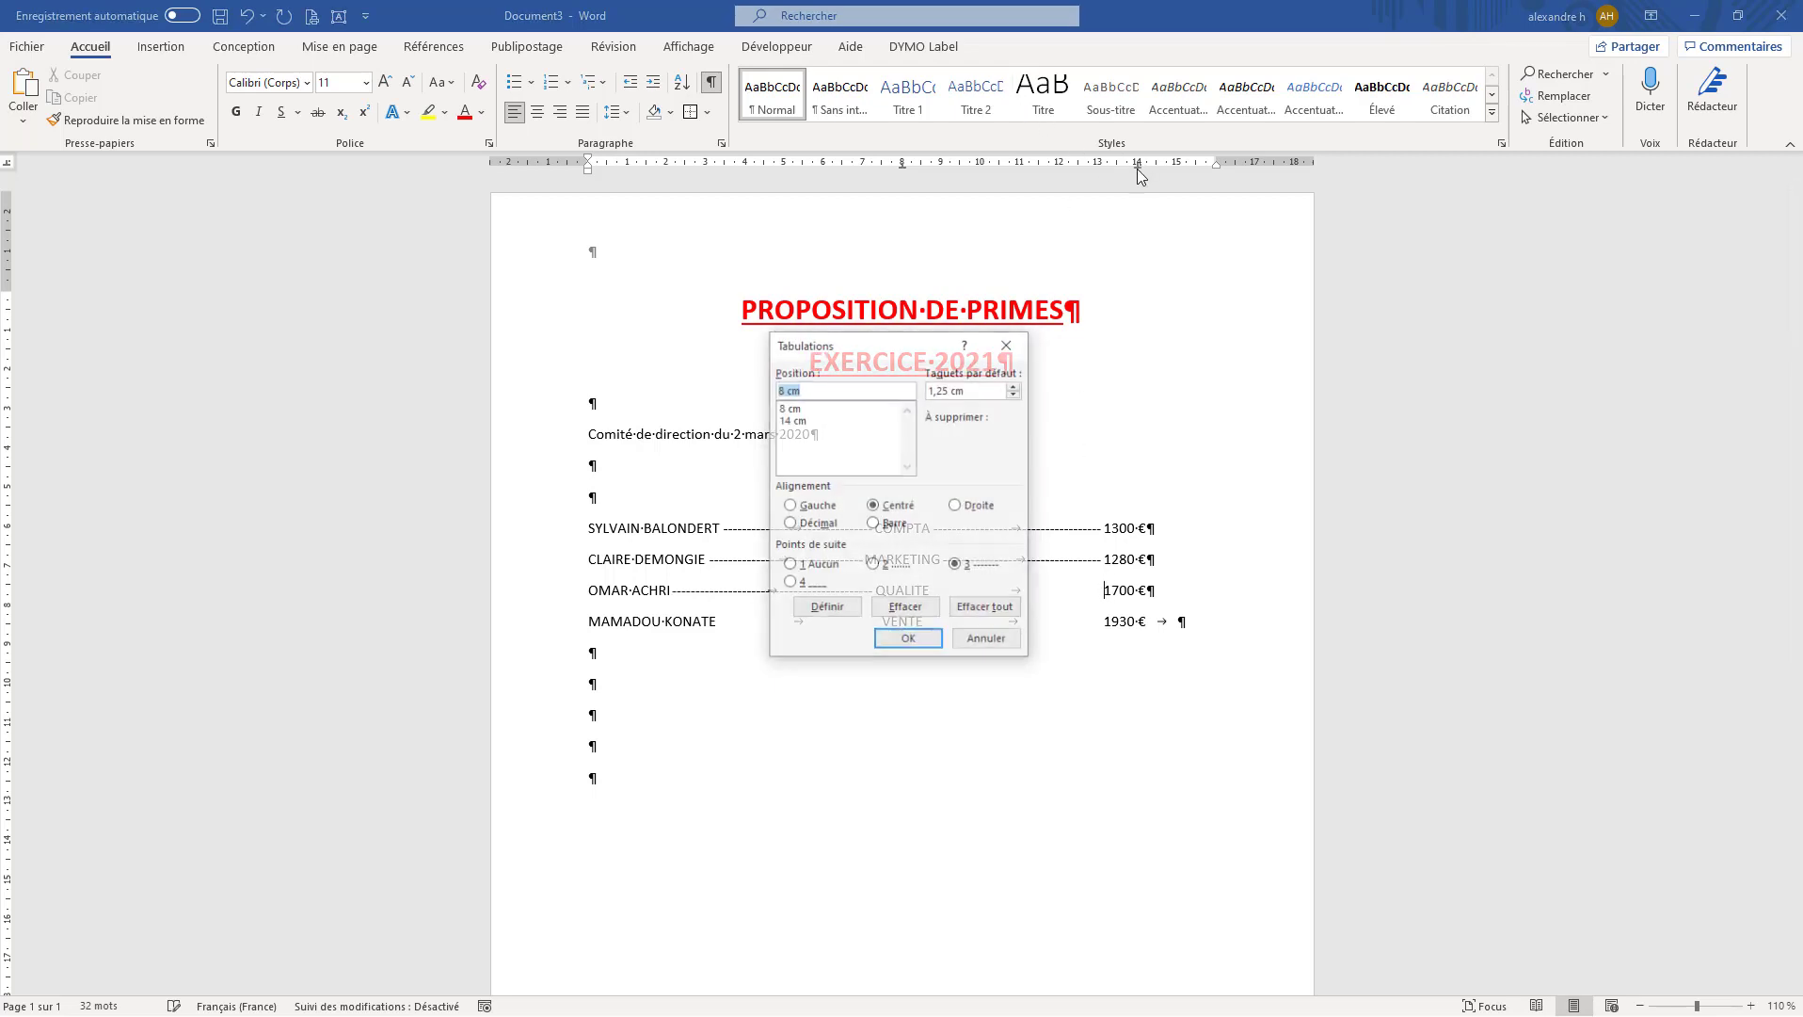
pyautogui.click(799, 420)
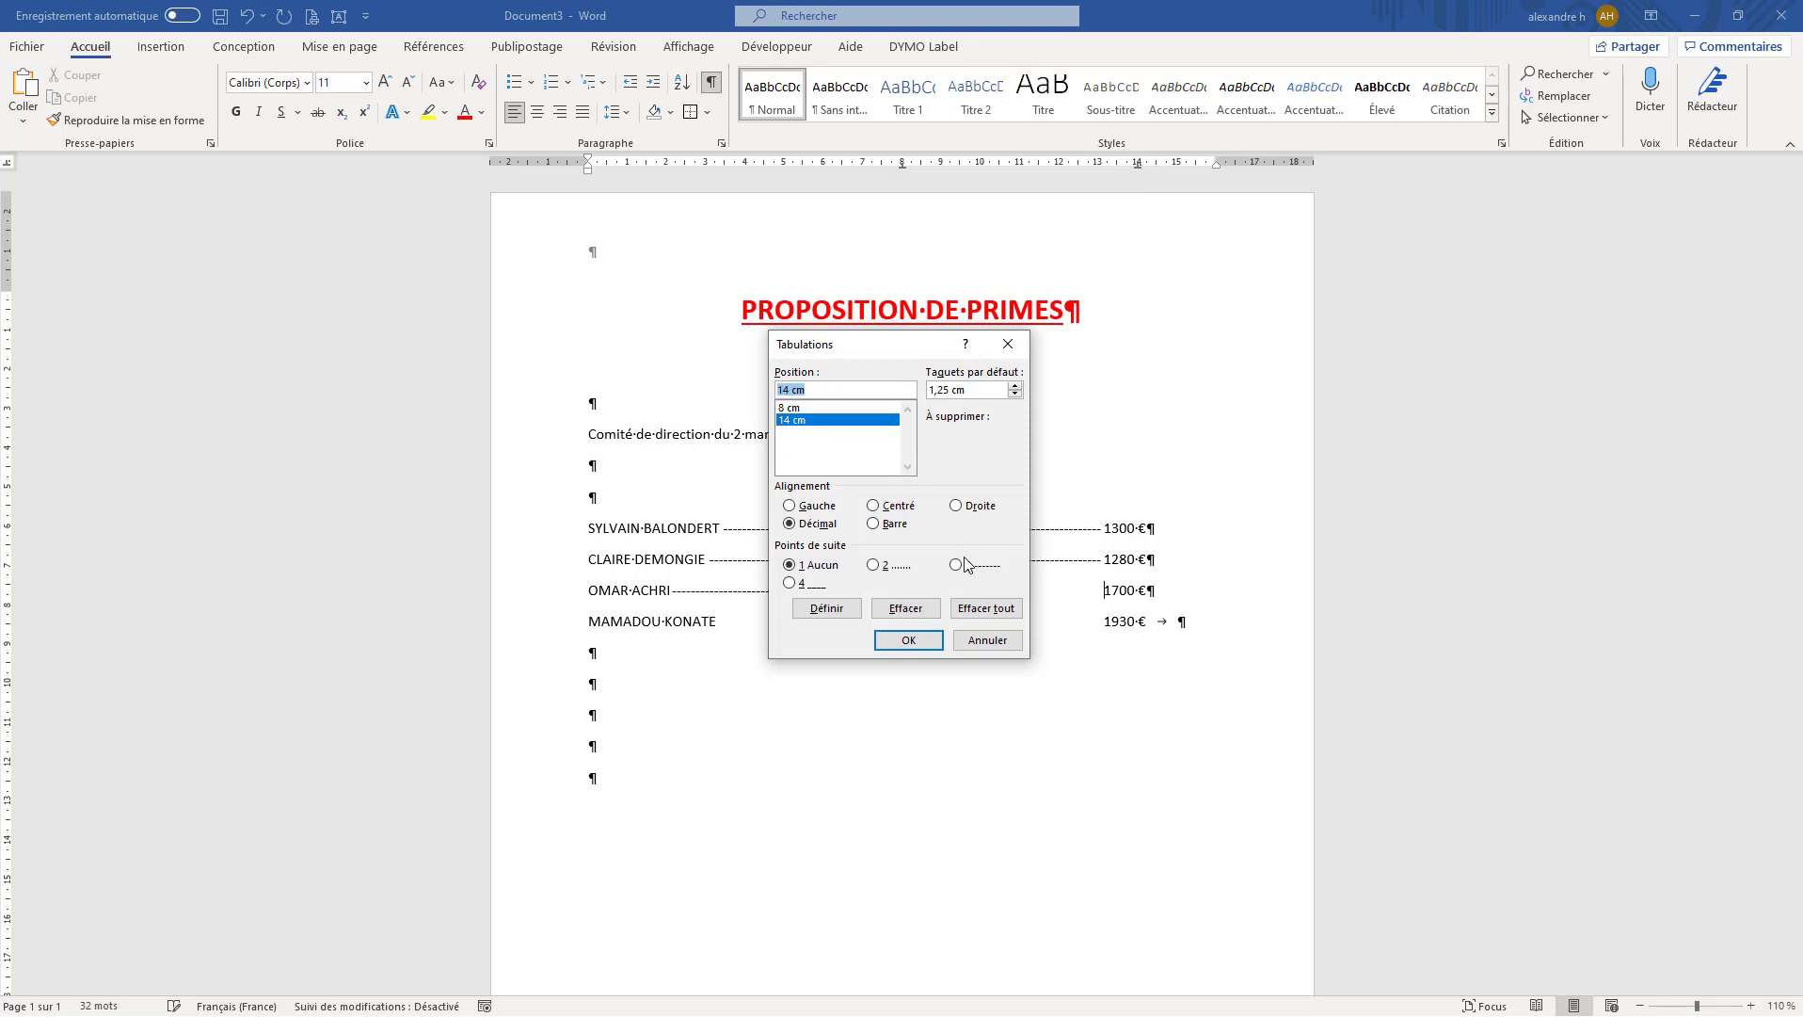
pyautogui.click(965, 564)
pyautogui.click(924, 643)
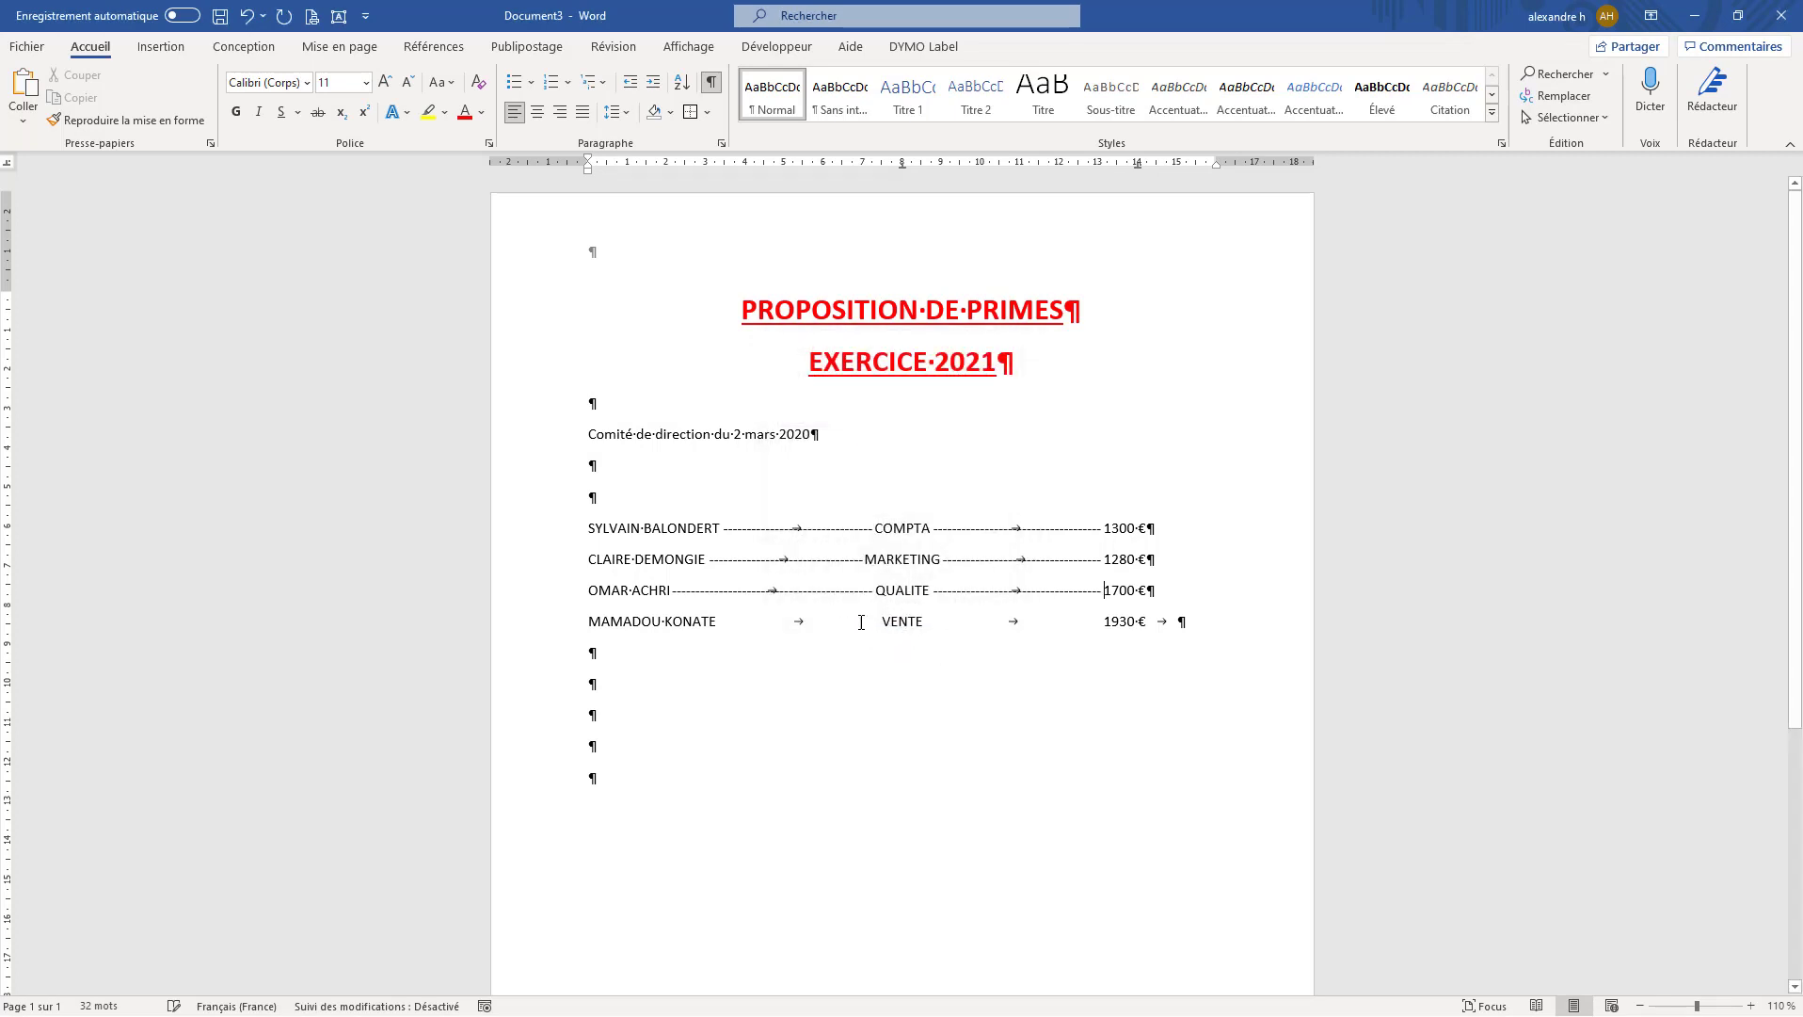
# - Apply dashed leader 3 to the 8 cm tab stop before VENTE in the fourth employee row
pyautogui.doubleClick(902, 166)
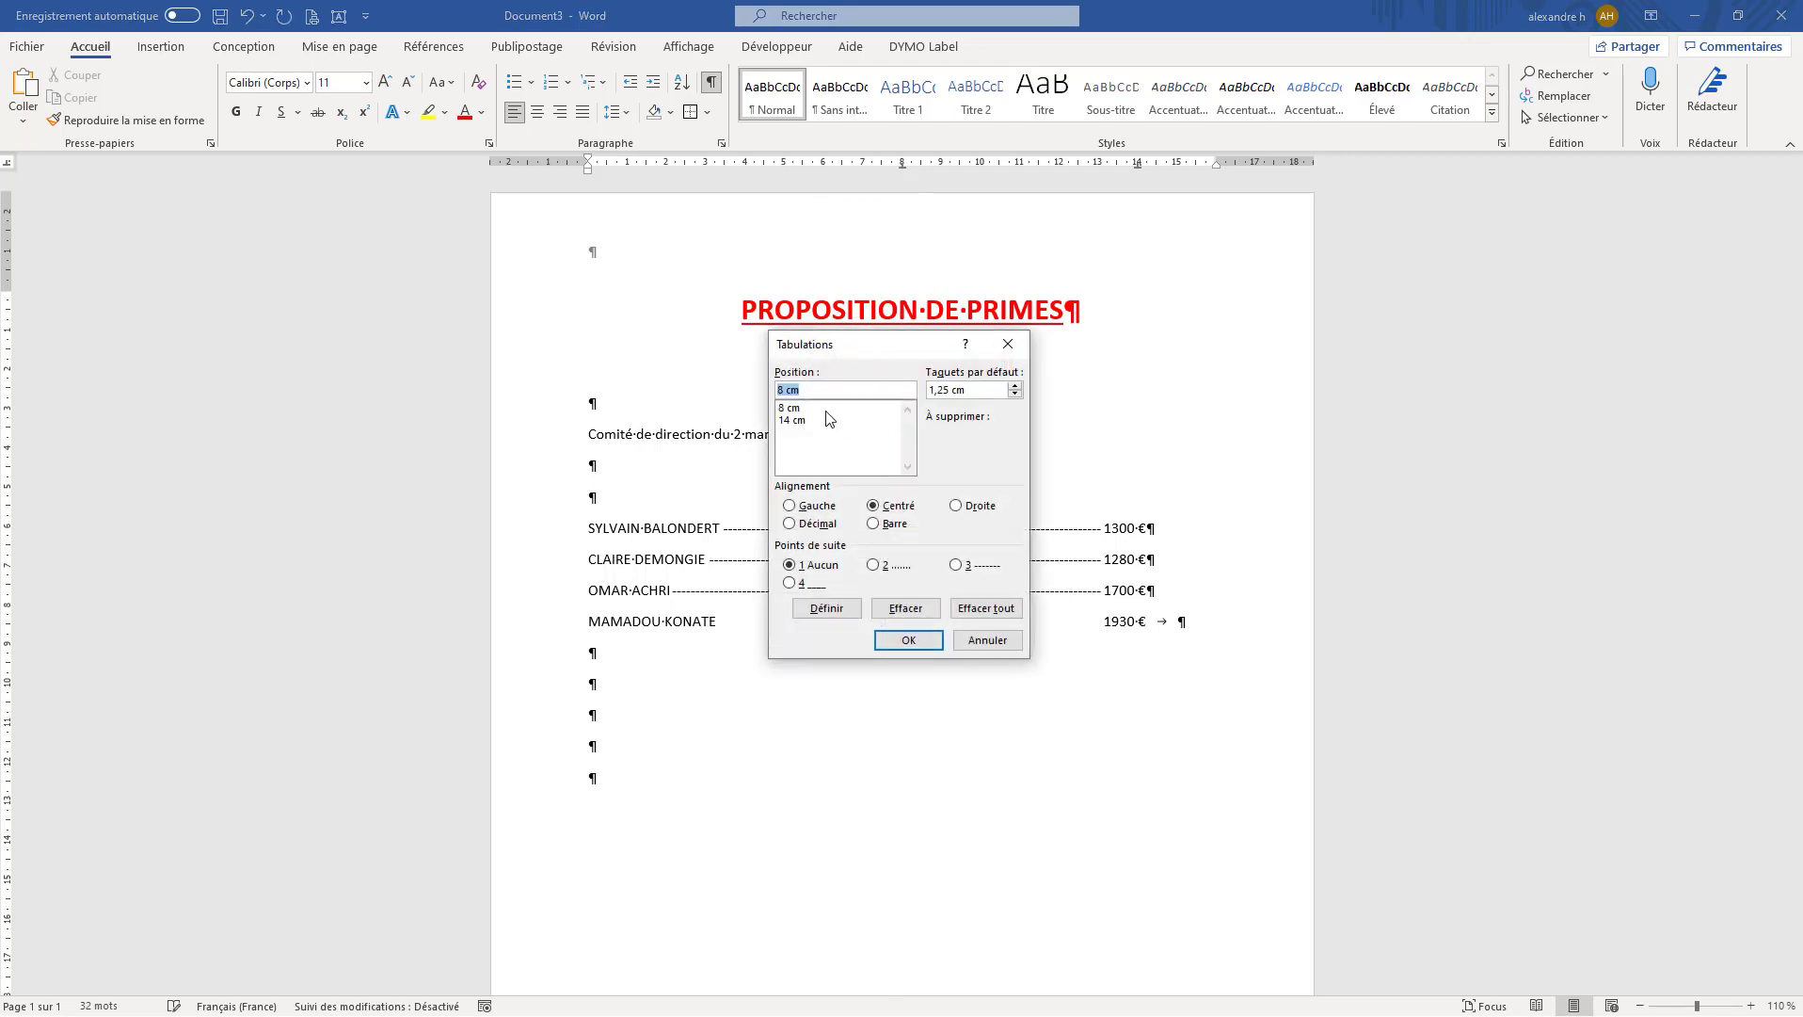
pyautogui.click(826, 411)
pyautogui.click(956, 565)
pyautogui.click(908, 640)
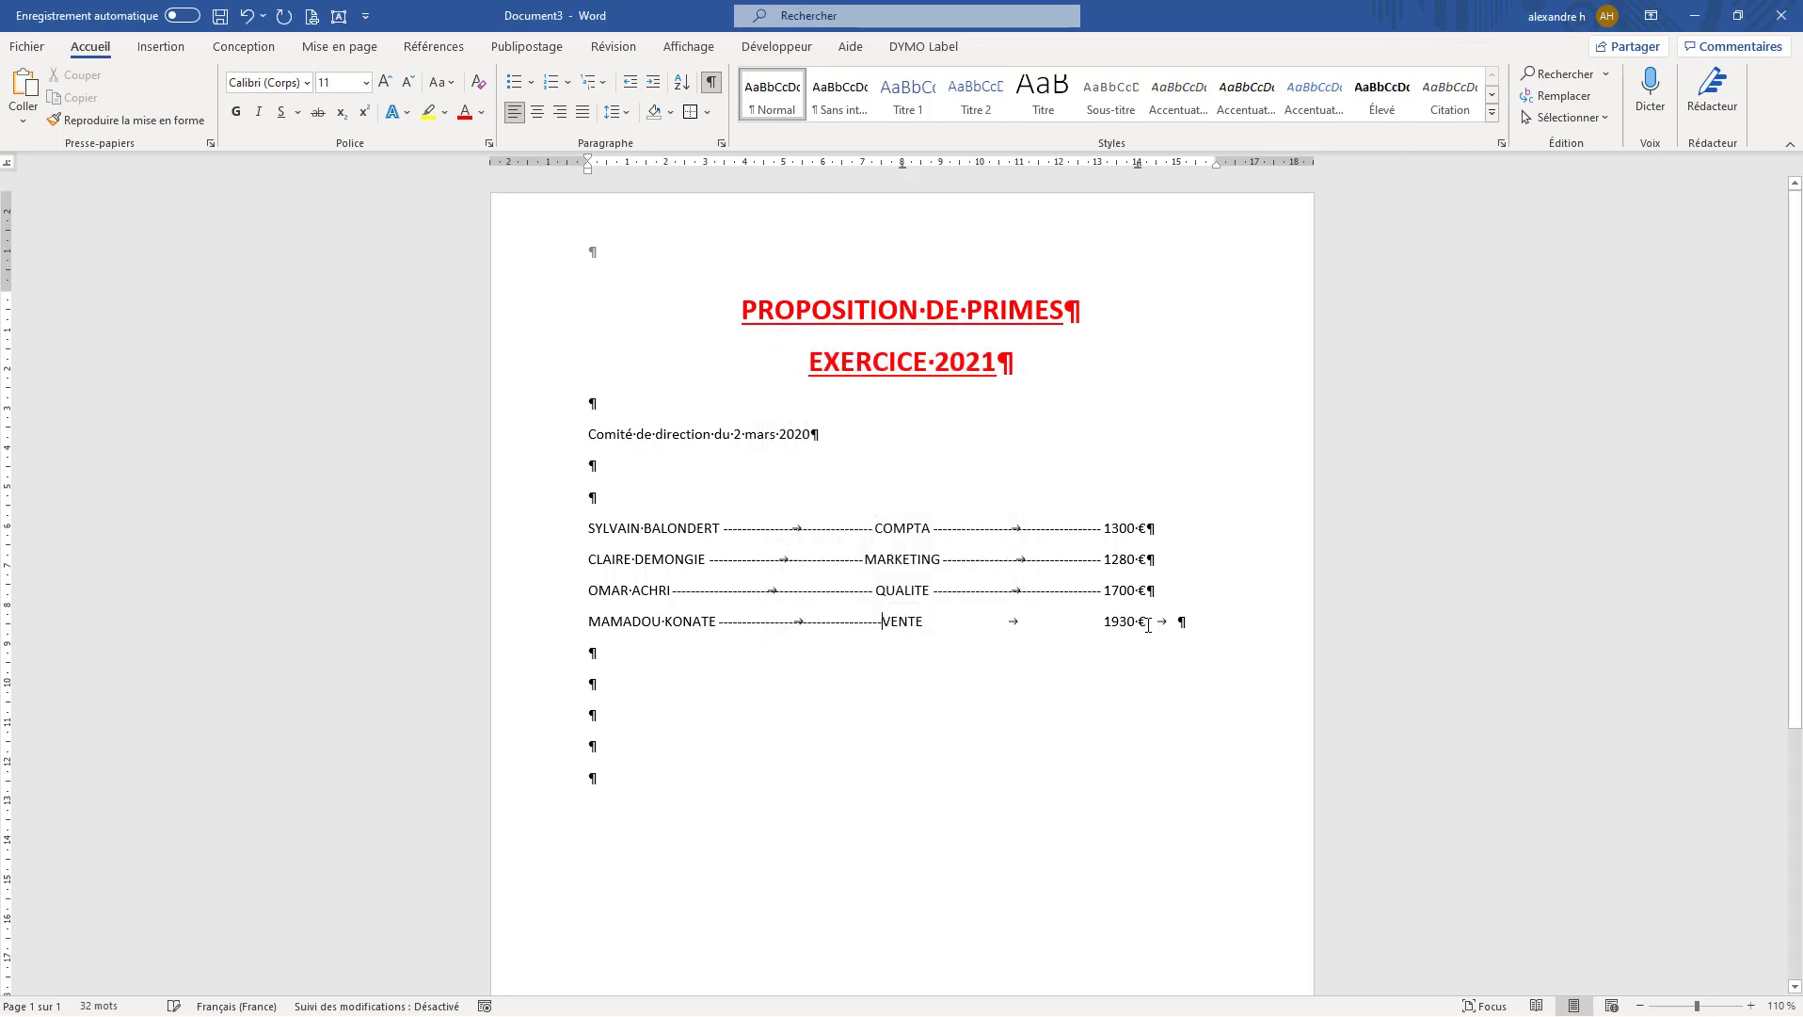
# - Apply dashed leader 3 to the 14 cm tab stop before the amount in the fourth employee row
pyautogui.doubleClick(1111, 622)
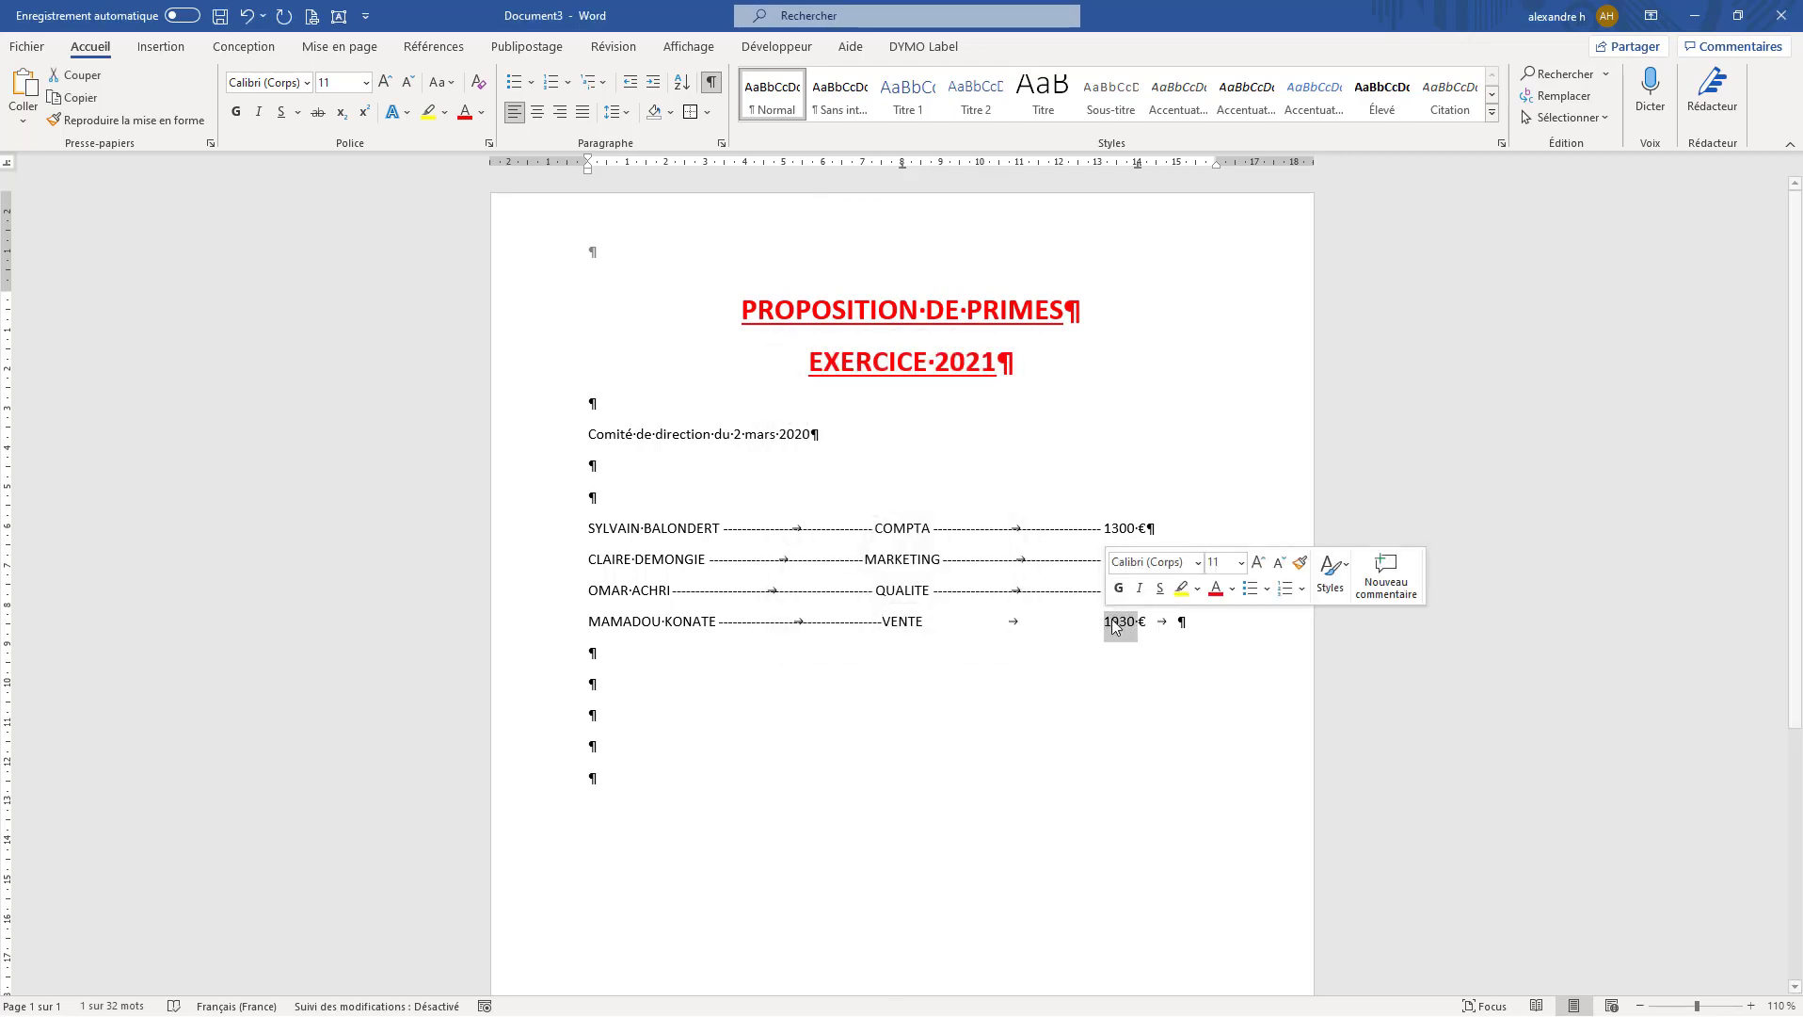
pyautogui.press('Left')
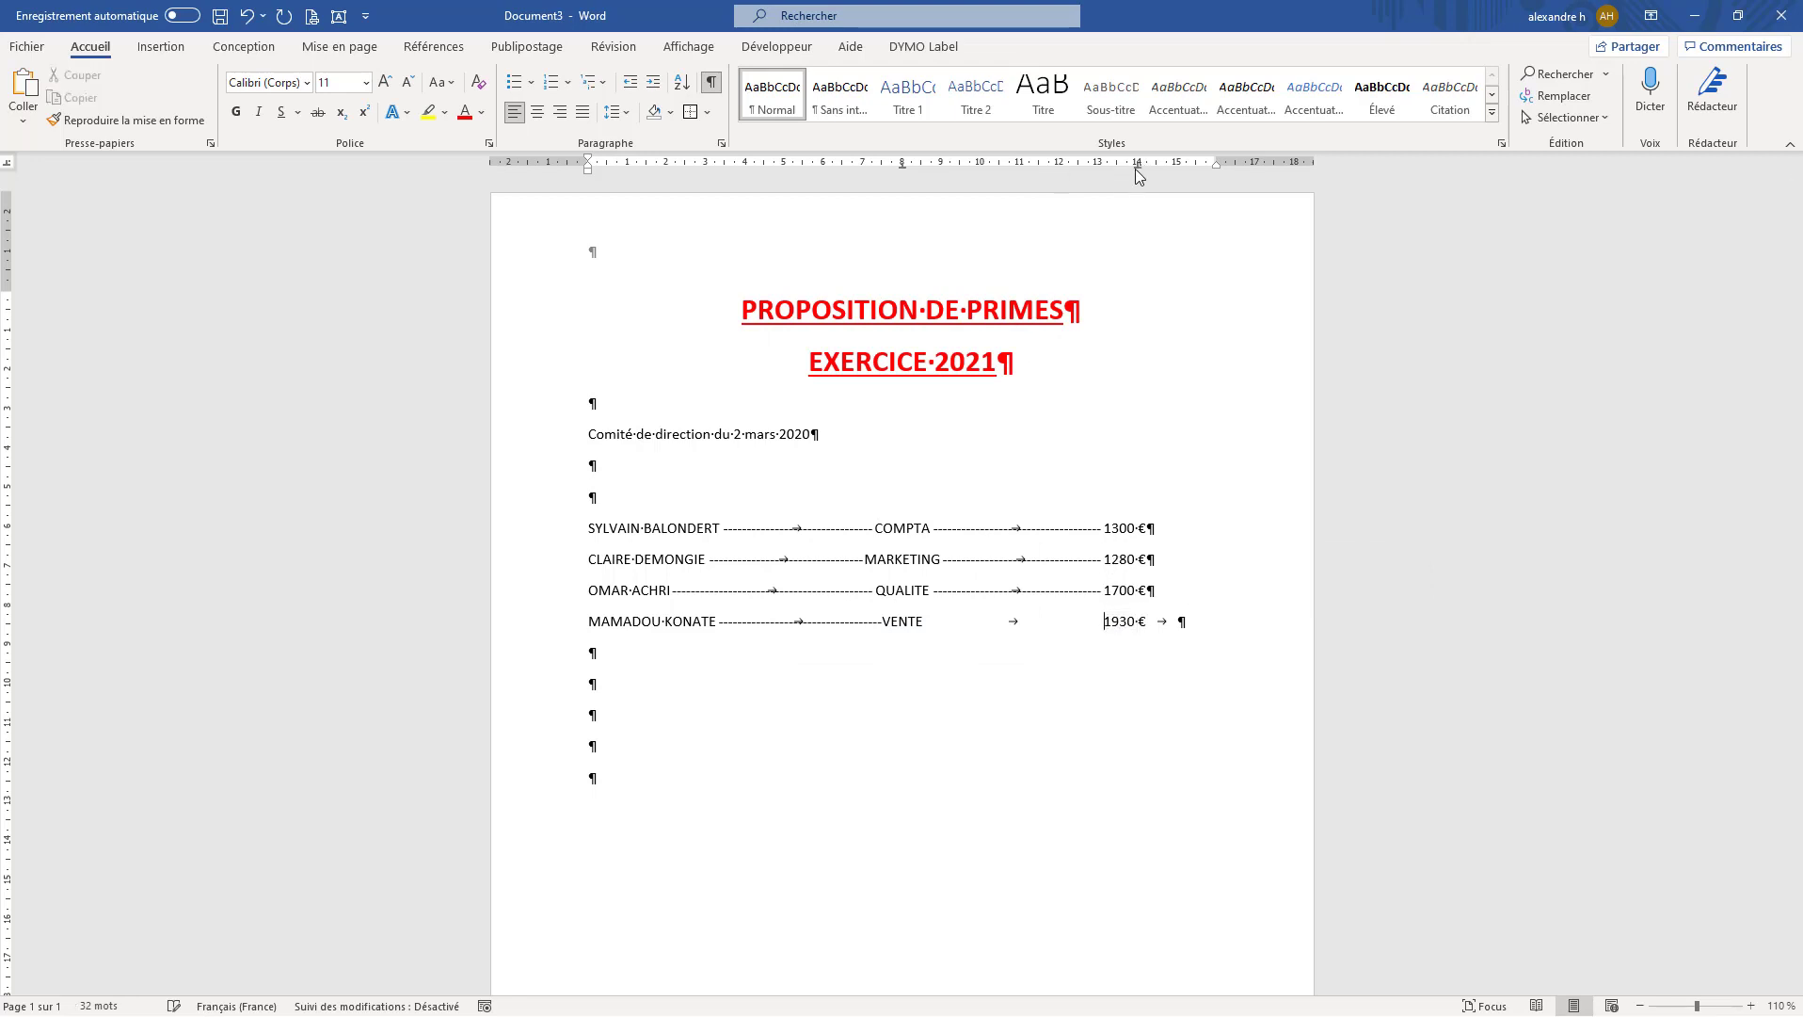
pyautogui.doubleClick(1138, 164)
pyautogui.click(795, 420)
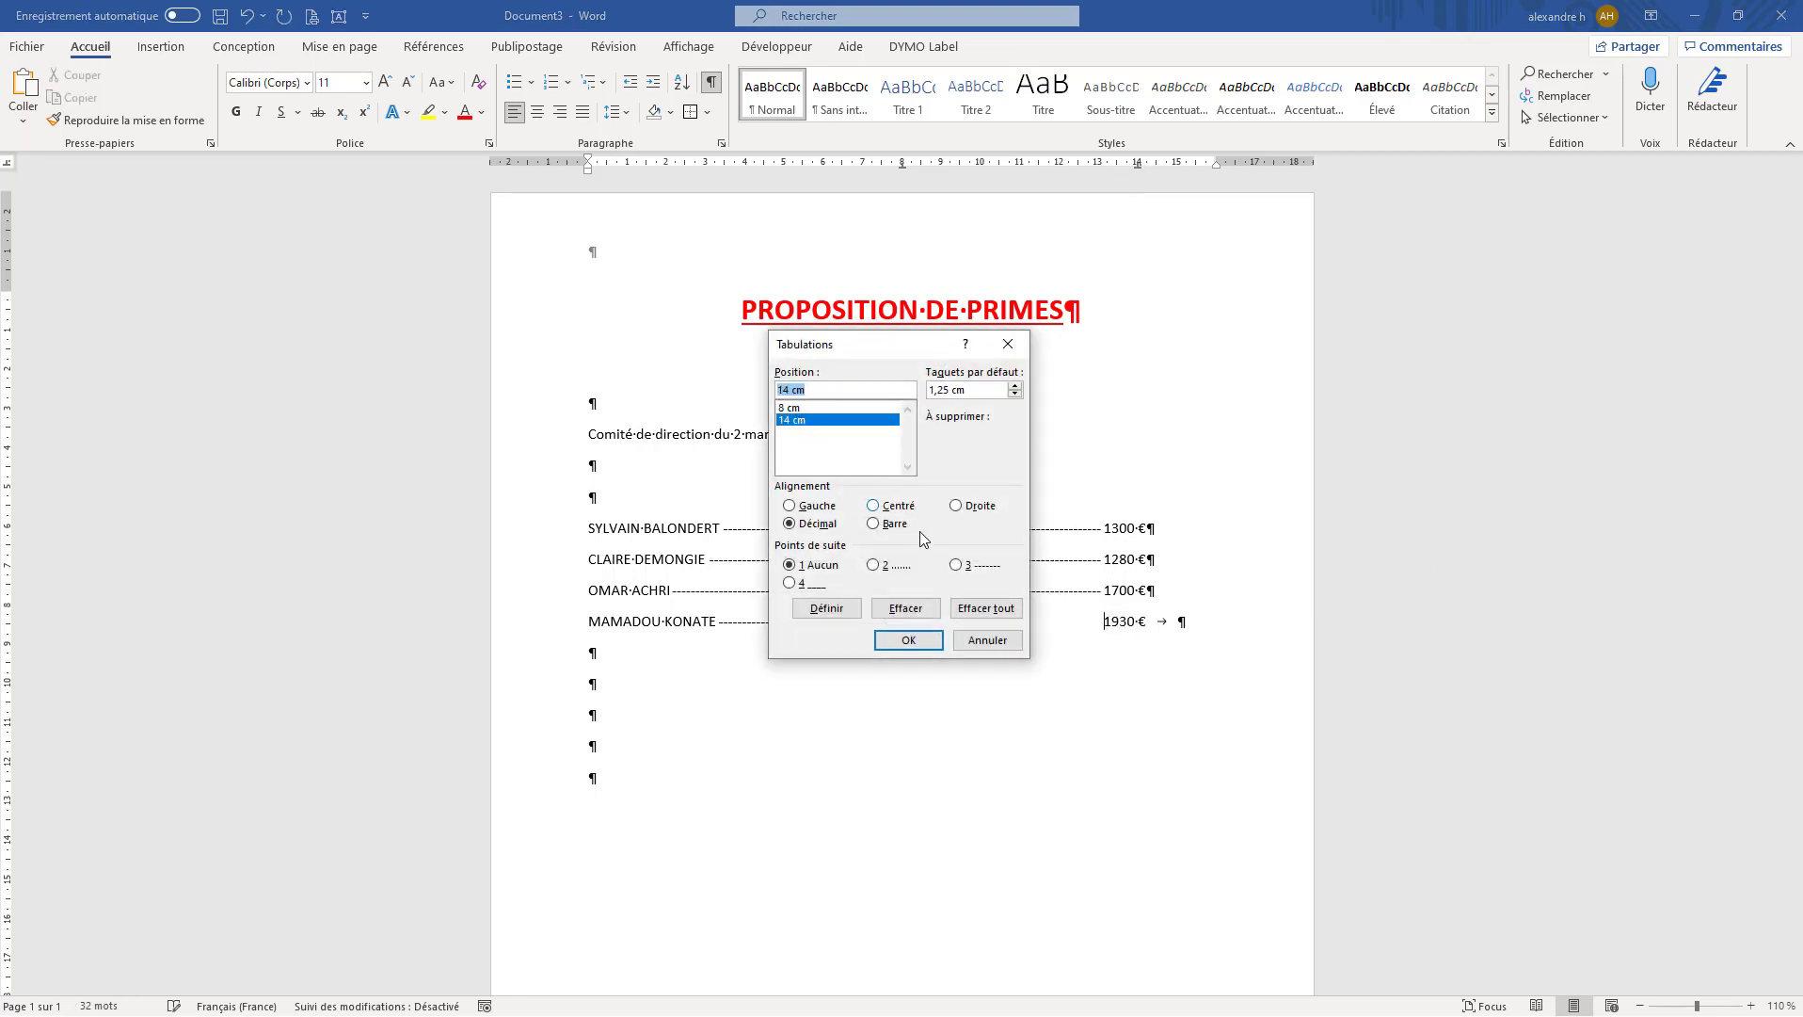
pyautogui.click(957, 565)
pyautogui.click(908, 640)
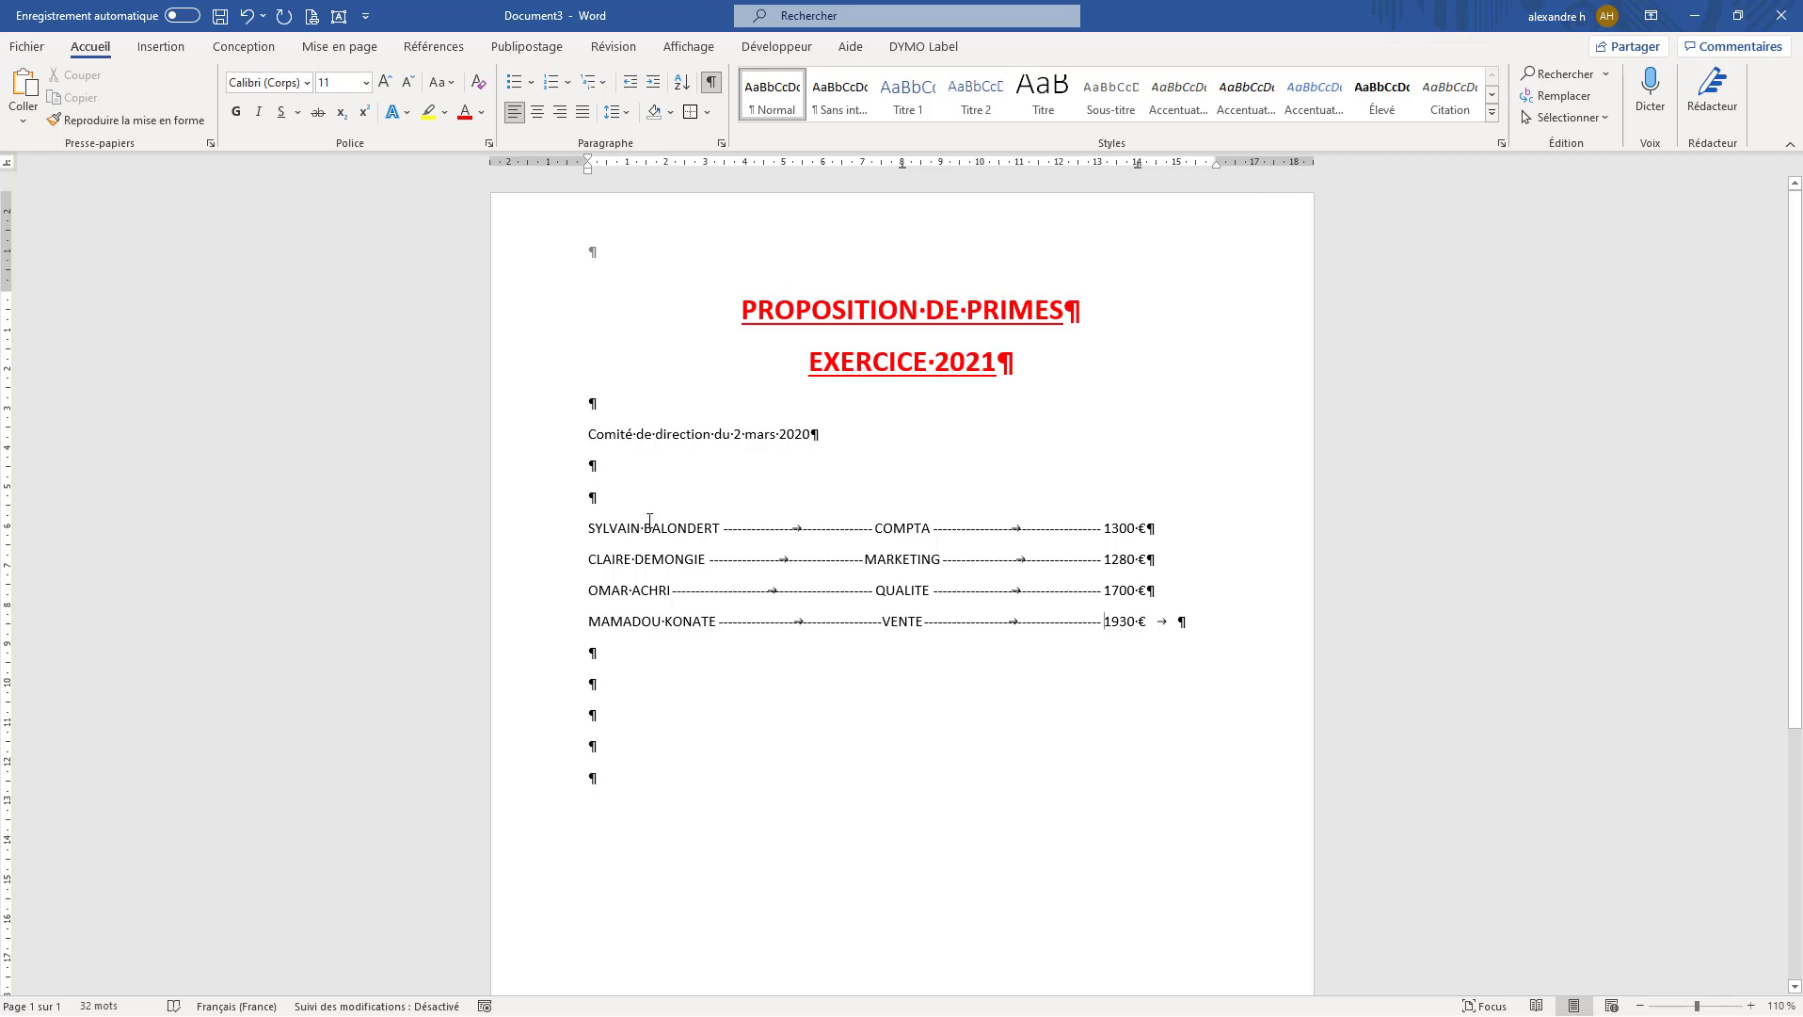
# - Add the diagonal CONFIDENTIEL 1 watermark to the page and check how it looks across the whole page
pyautogui.click(243, 51)
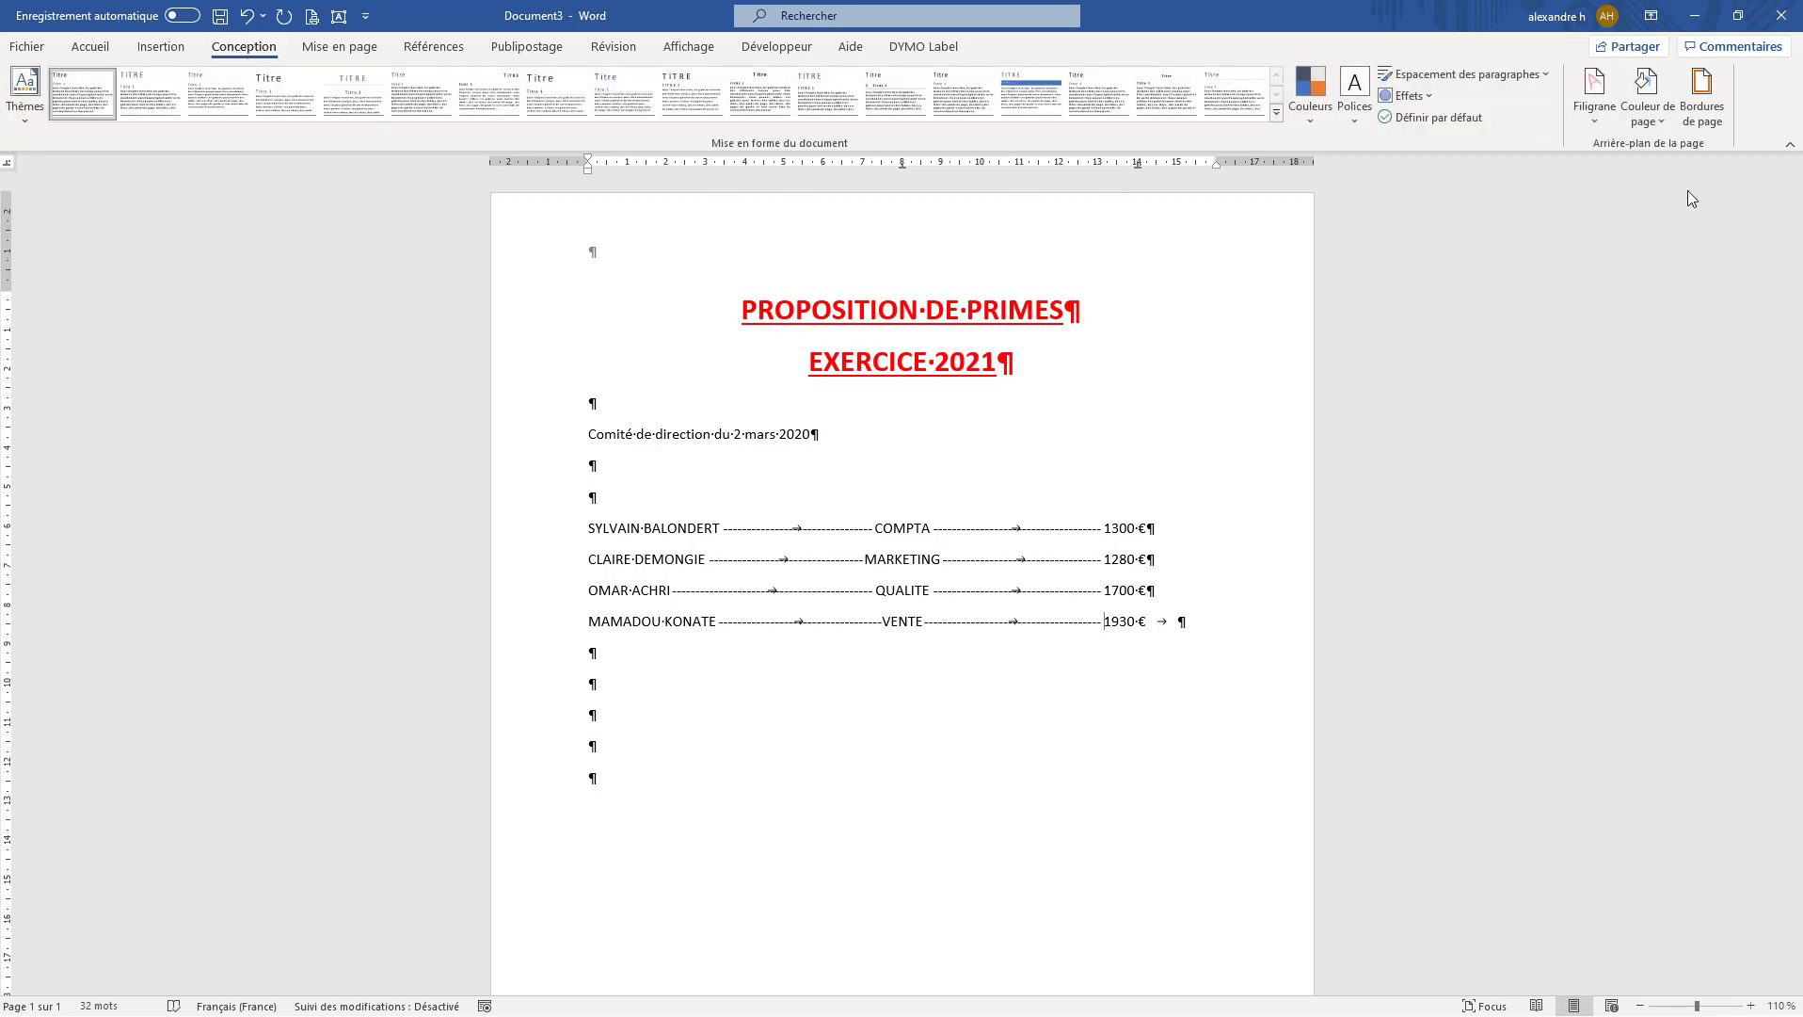
pyautogui.click(1597, 122)
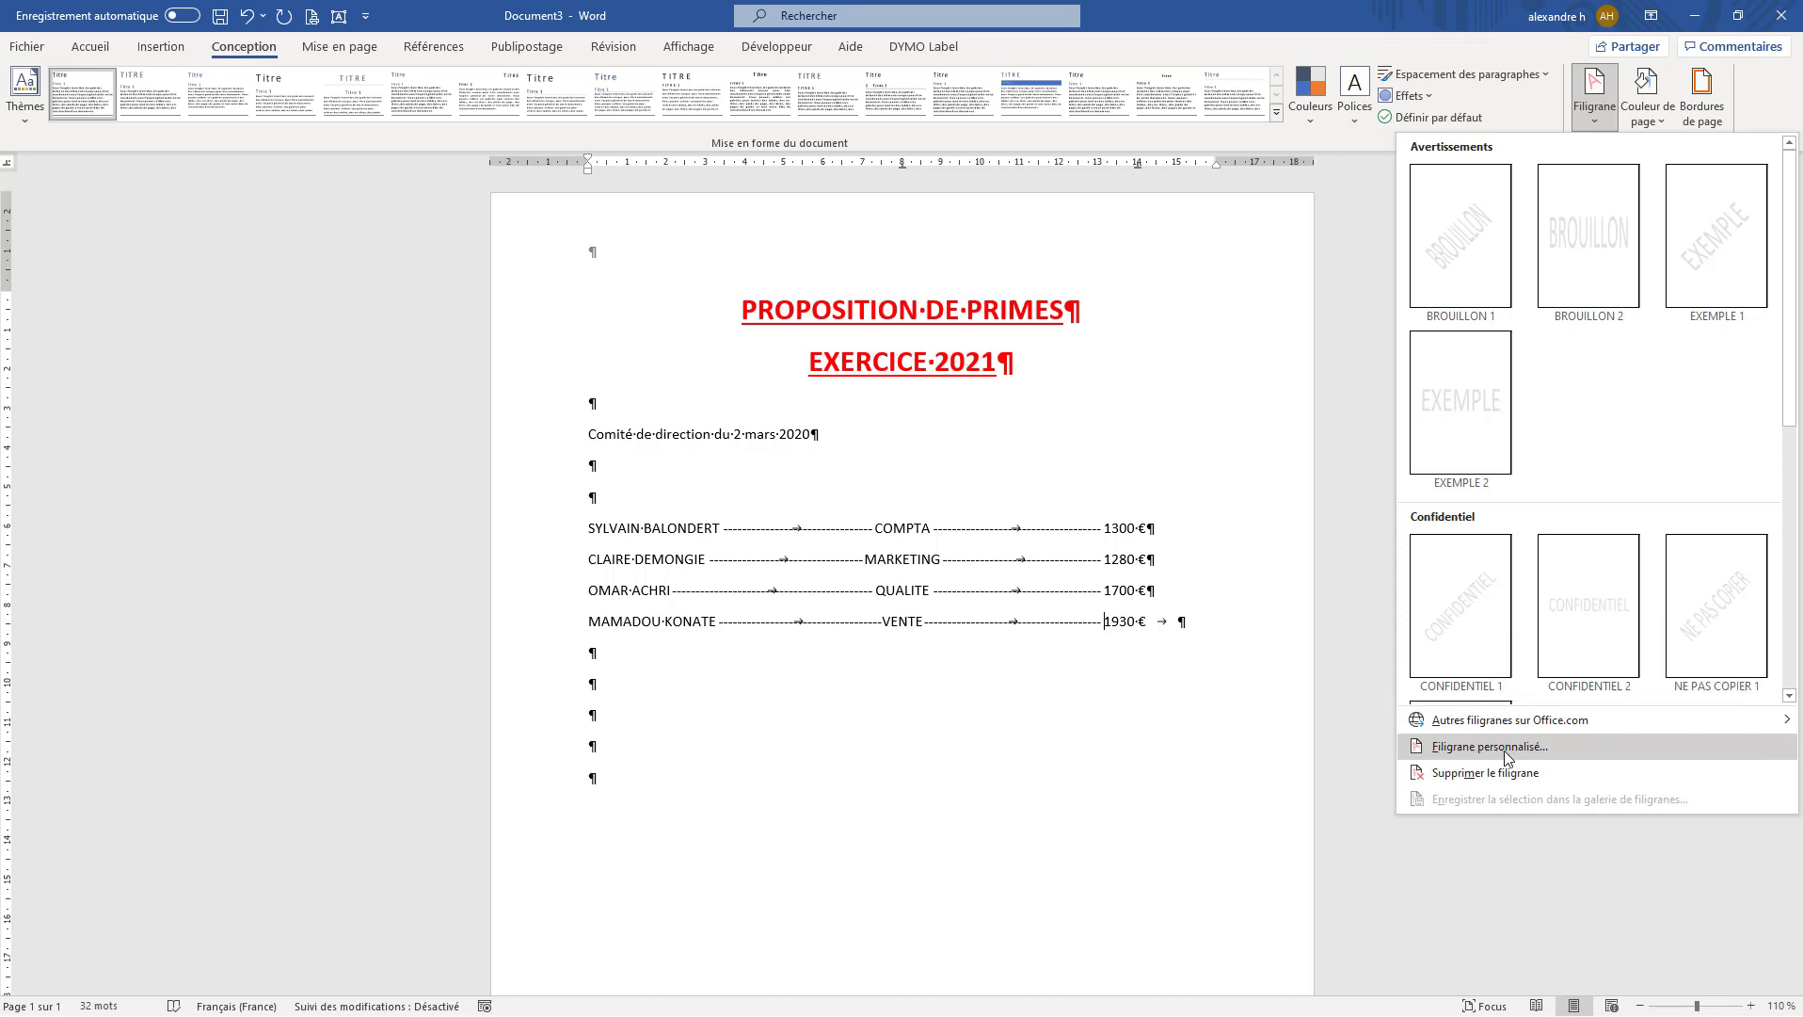
pyautogui.click(1466, 619)
pyautogui.scroll(-3, 926, 384)
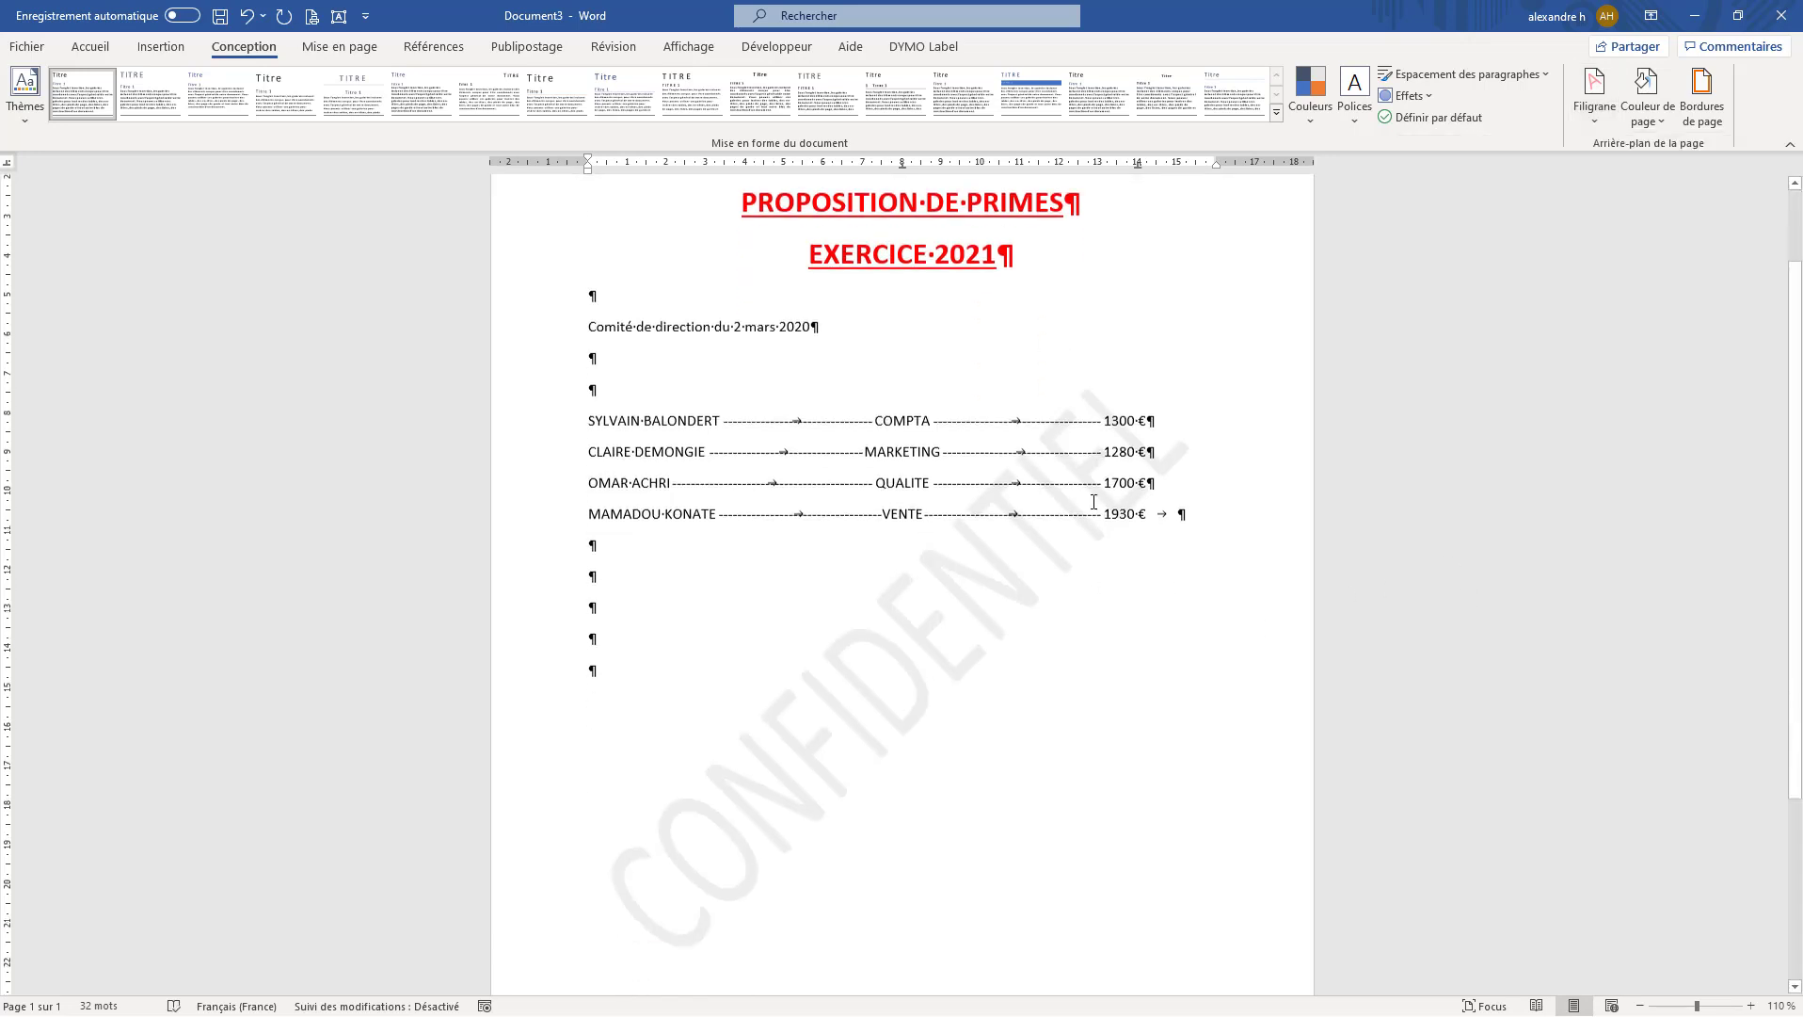
pyautogui.scroll(3, 1079, 495)
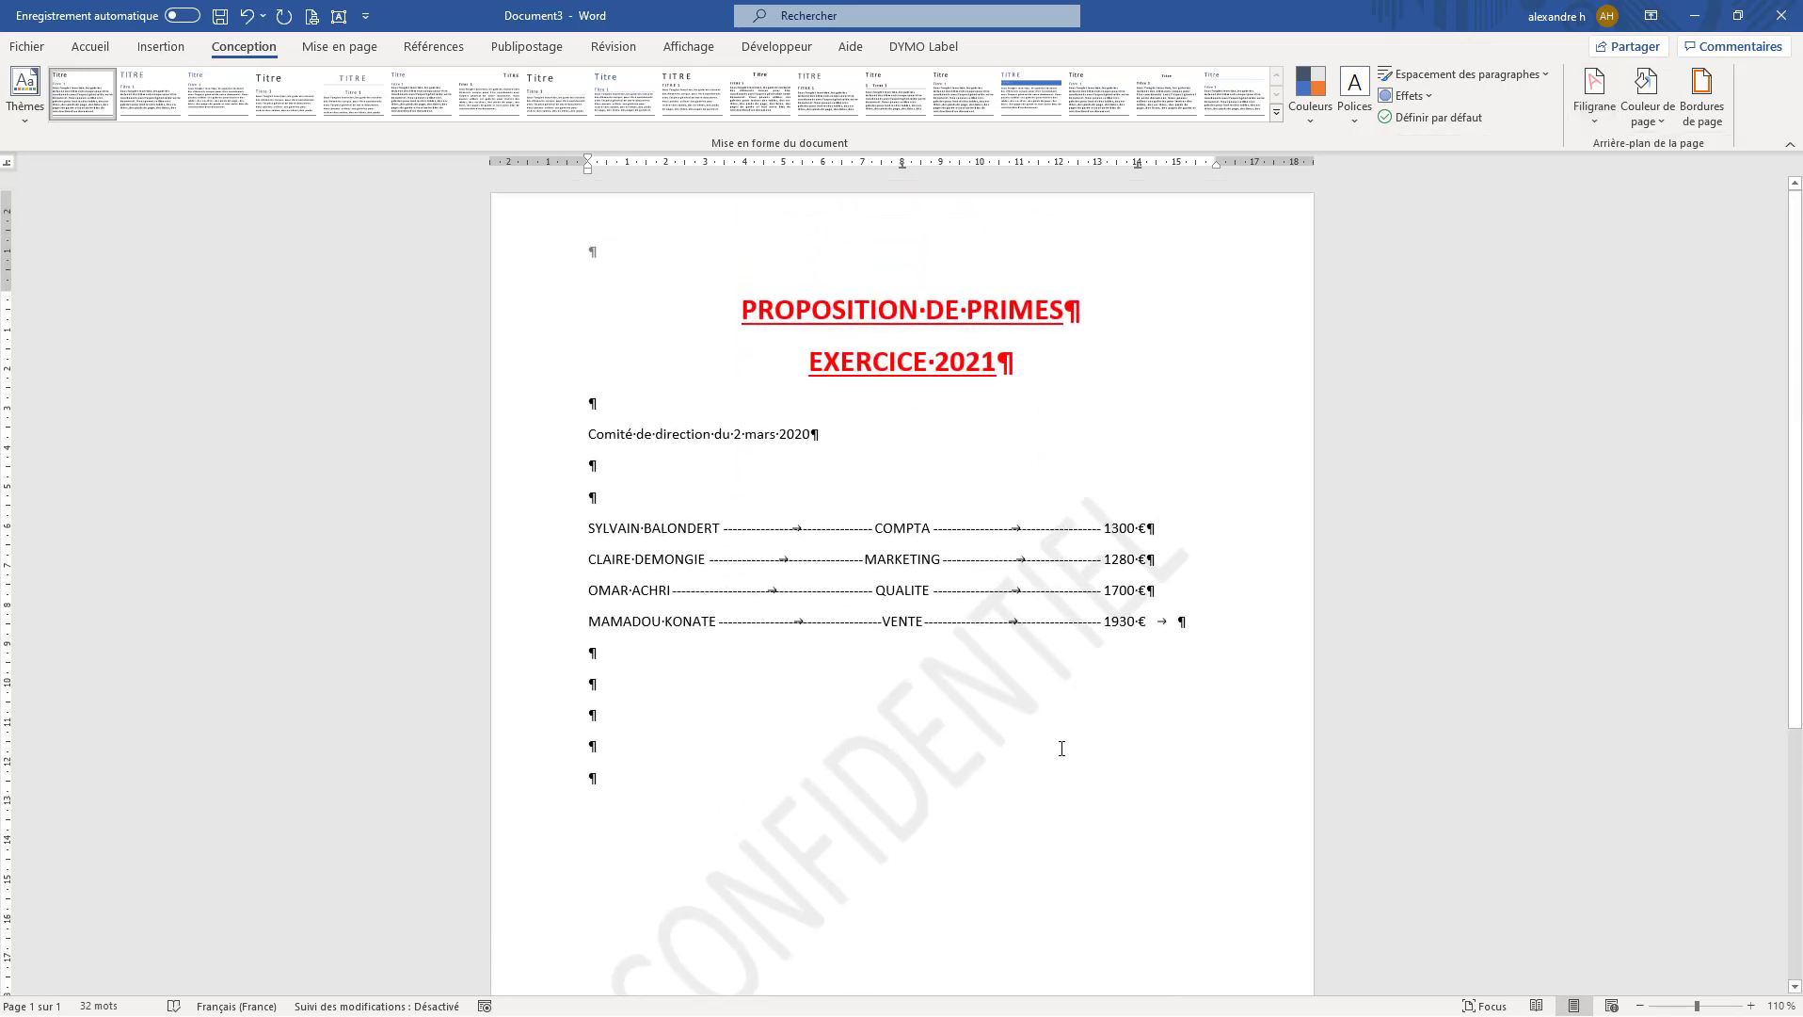
pyautogui.scroll(-3, 954, 697)
pyautogui.scroll(3, 954, 687)
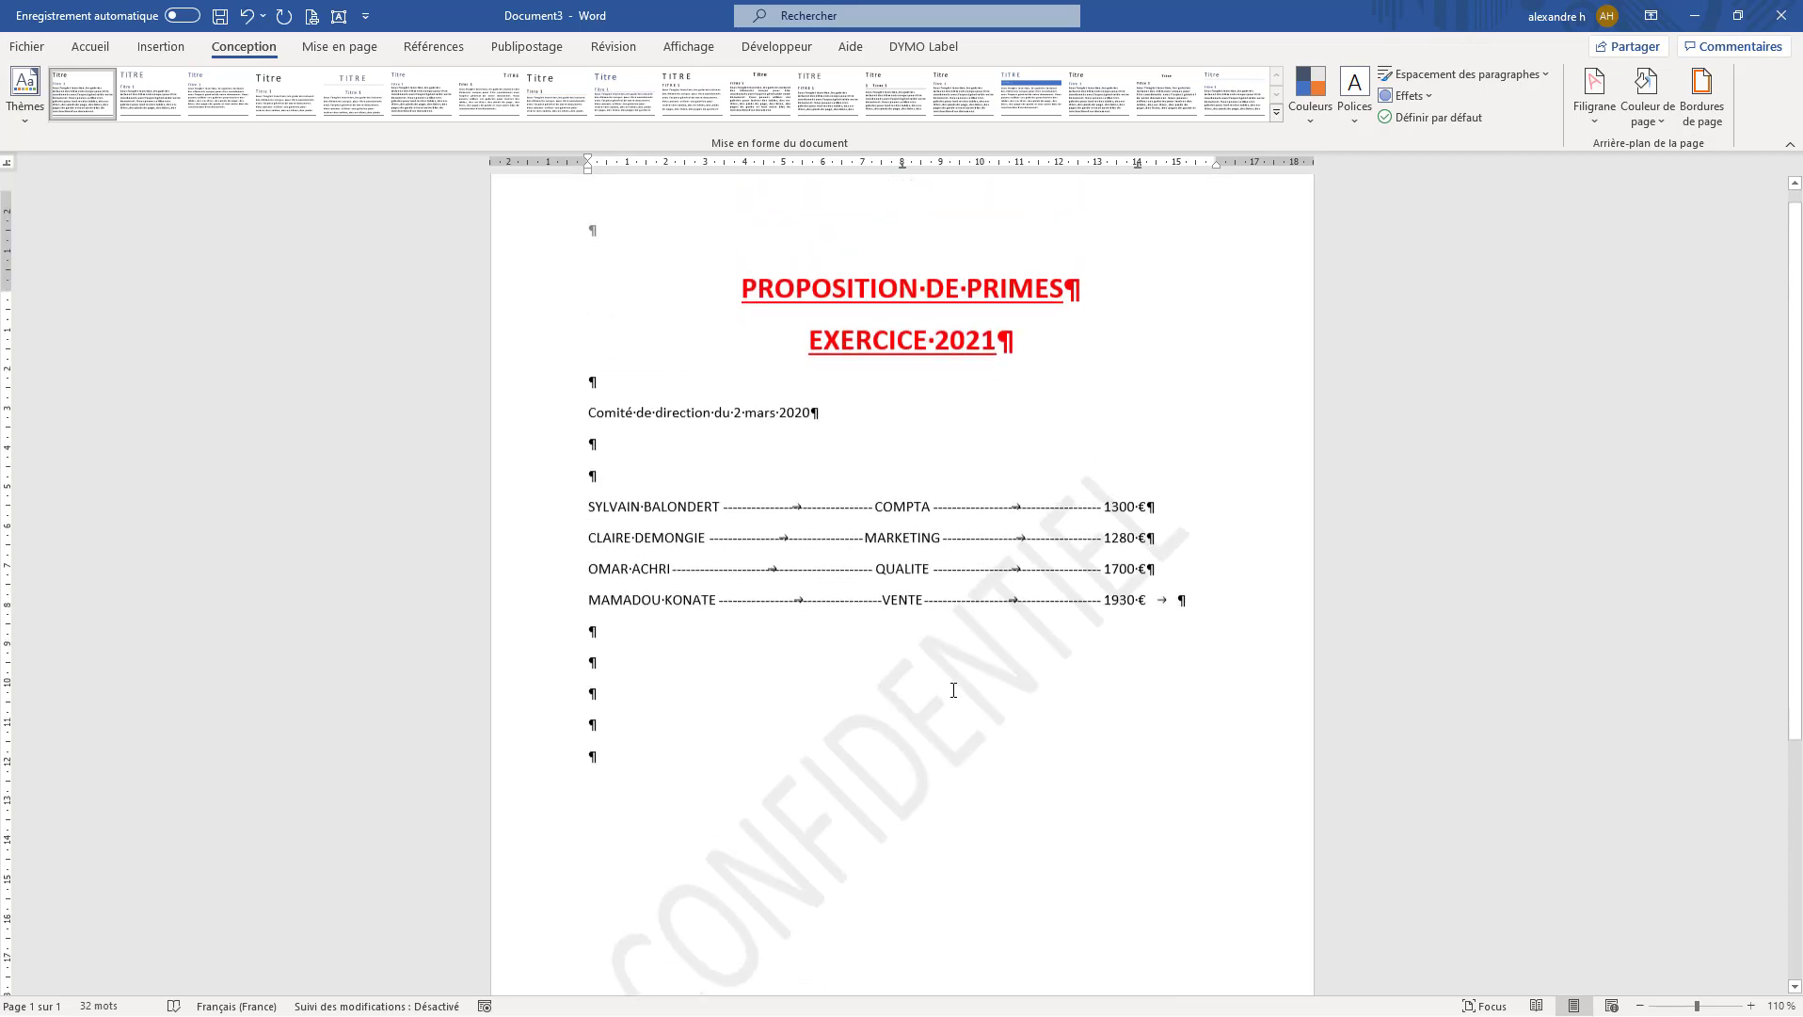
pyautogui.scroll(-3, 1021, 650)
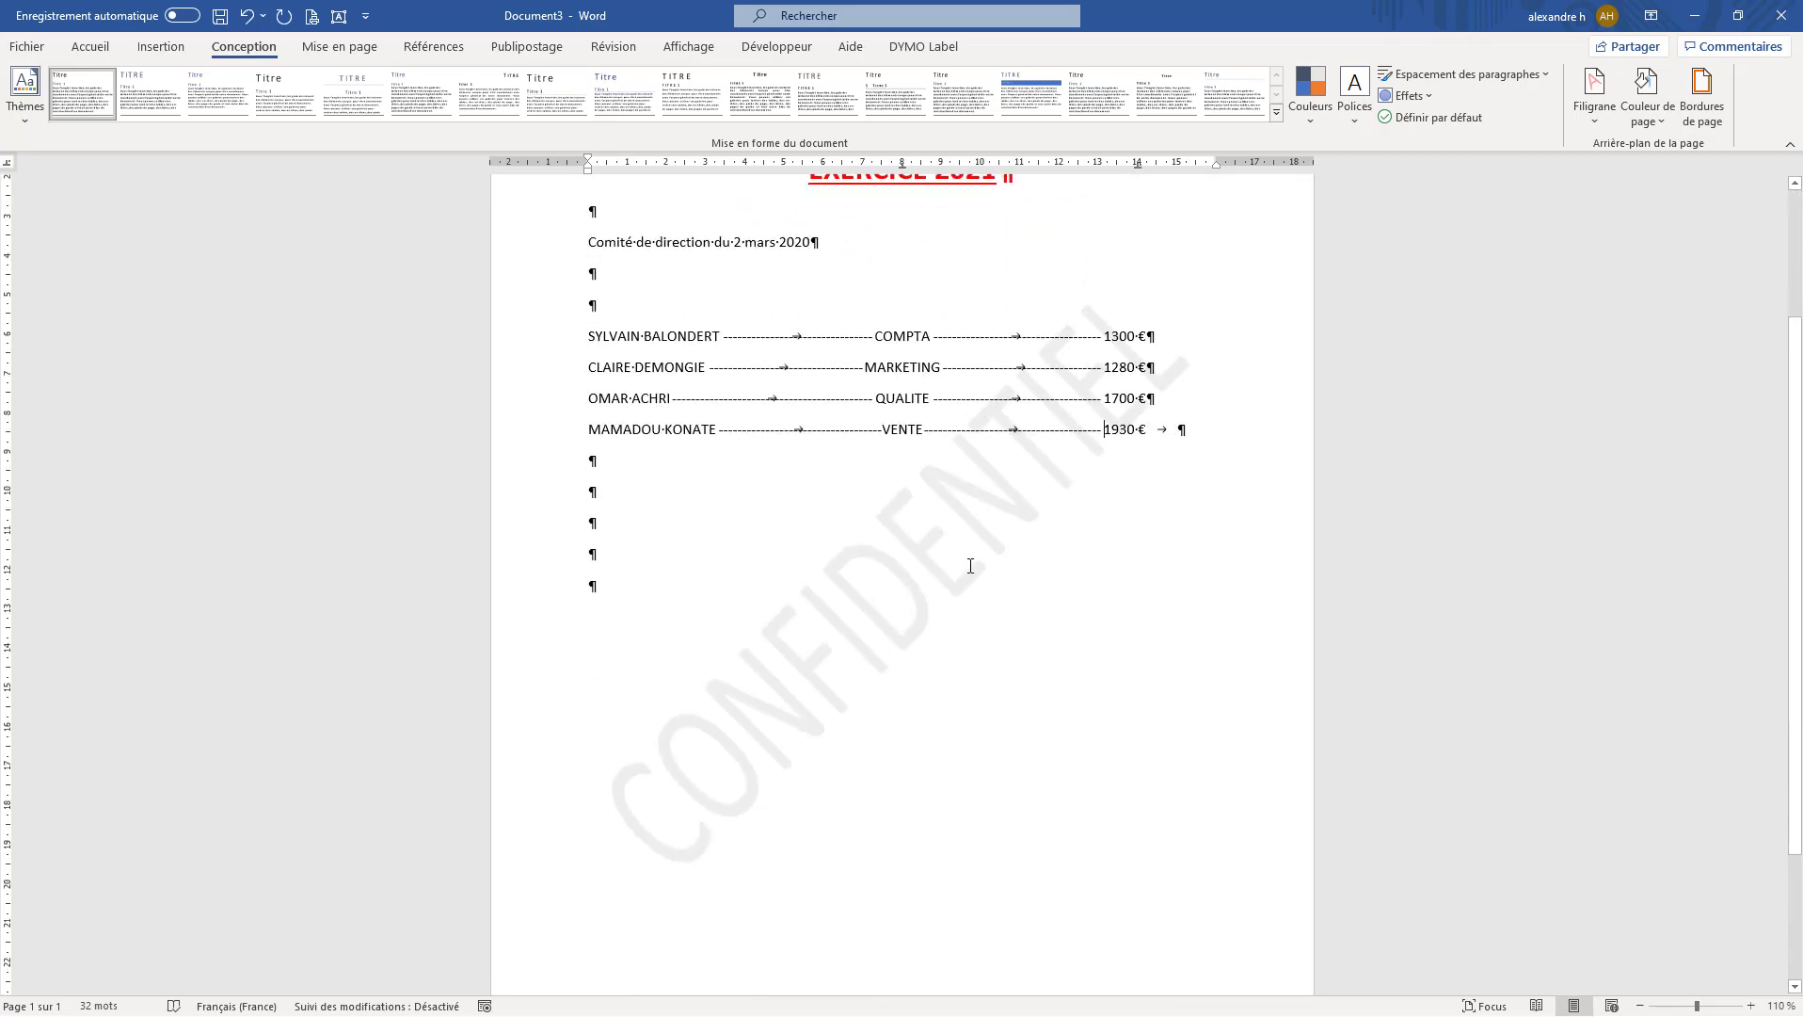
pyautogui.scroll(3, 925, 567)
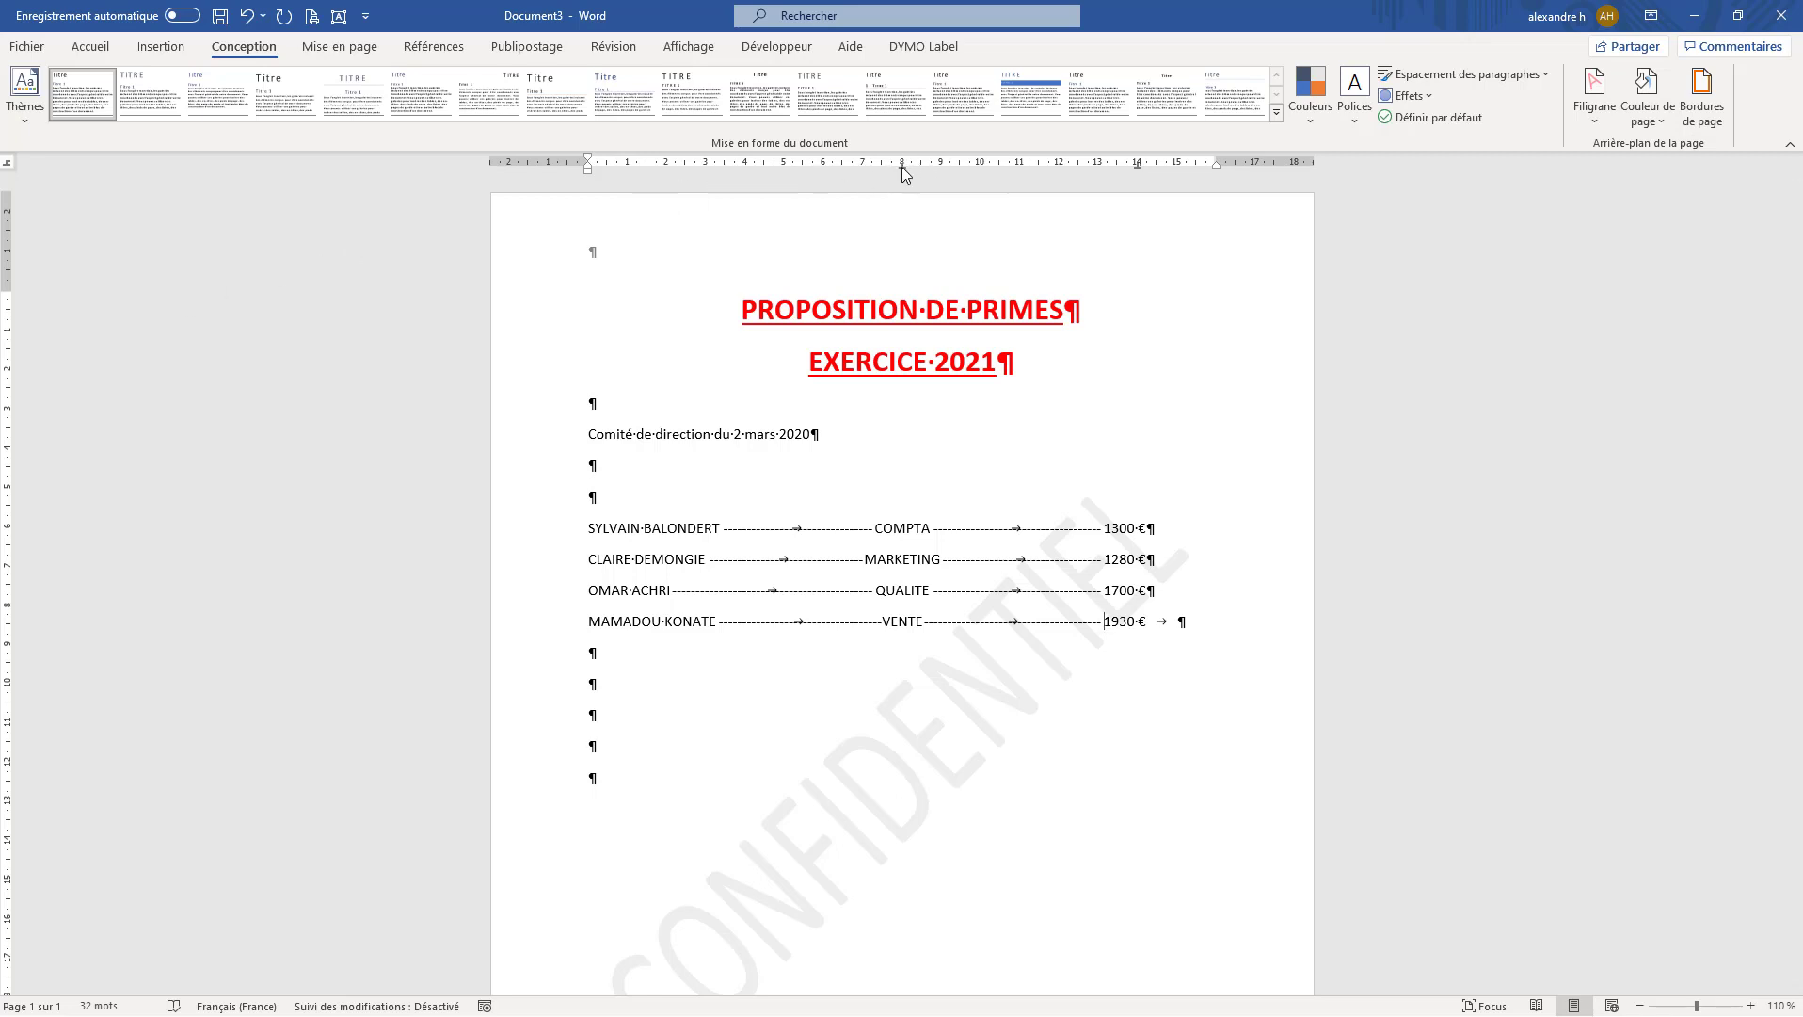
# - Try removing the 8 cm and 14 cm tab stops from the fourth employee row, and undo both removals
pyautogui.moveTo(902, 166); pyautogui.dragTo(839, 185)
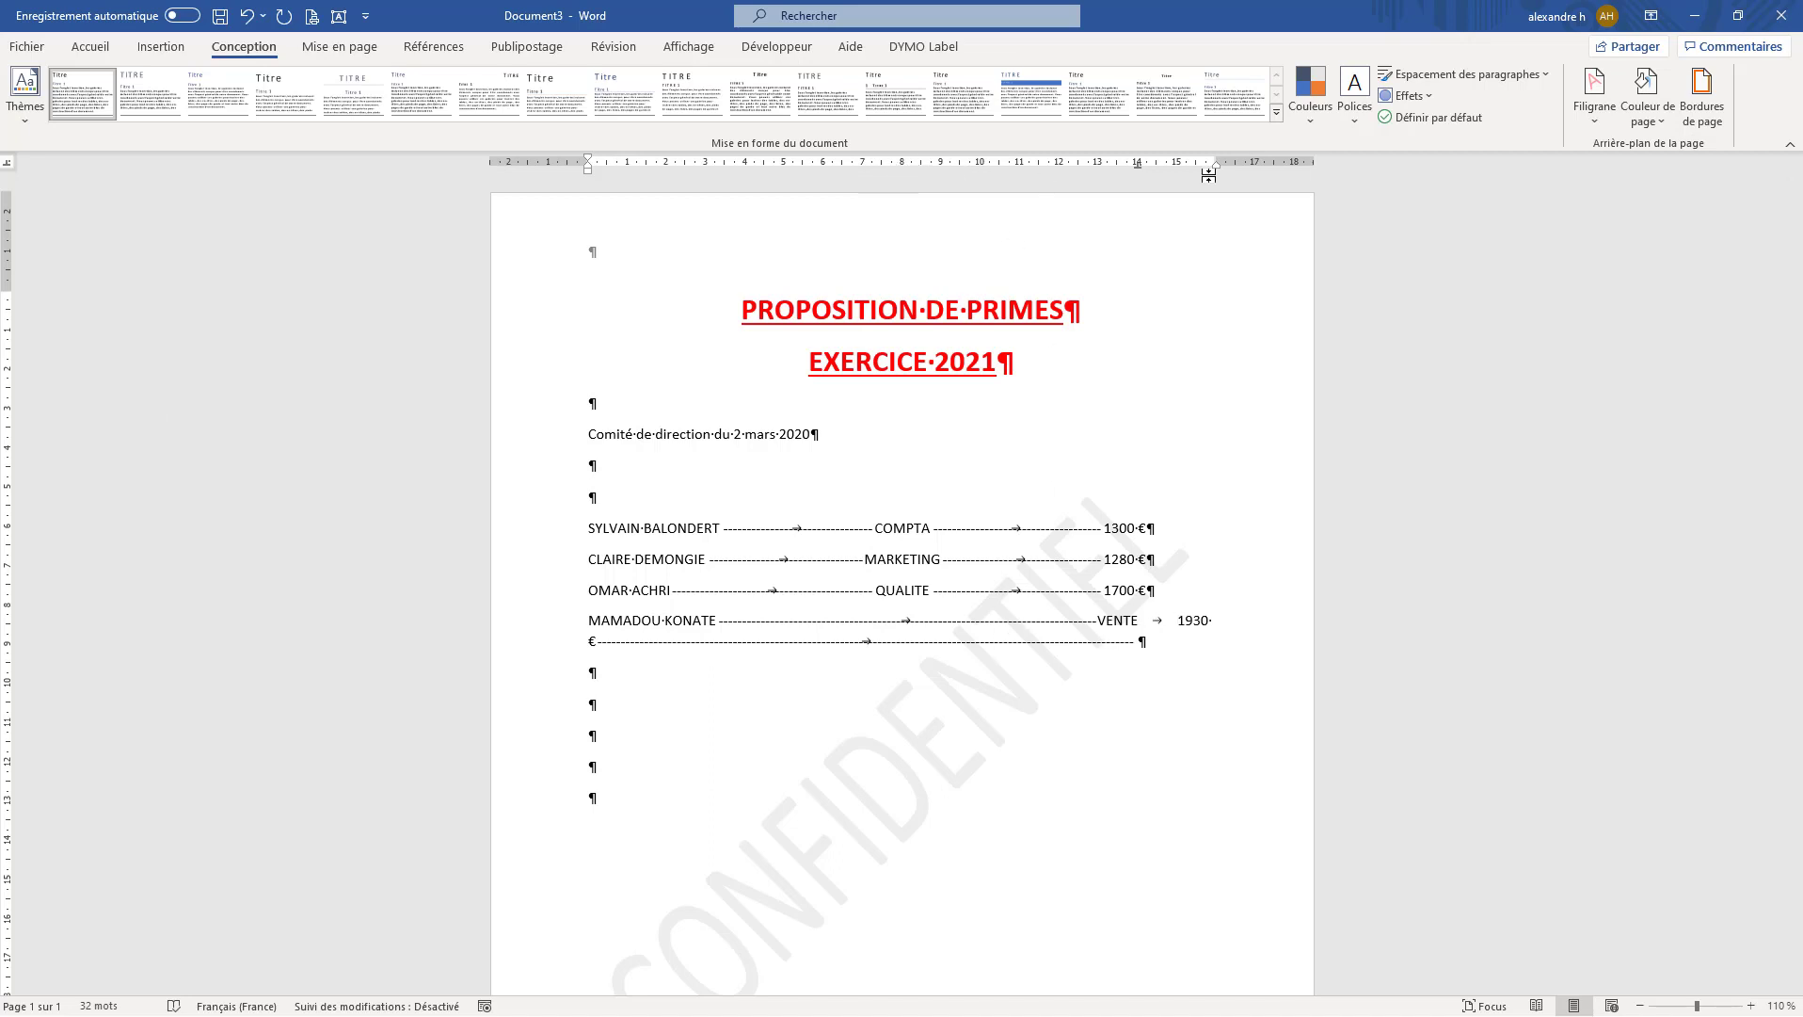
pyautogui.moveTo(1138, 167); pyautogui.dragTo(1132, 177)
pyautogui.hotkey('ctrl', 'z')
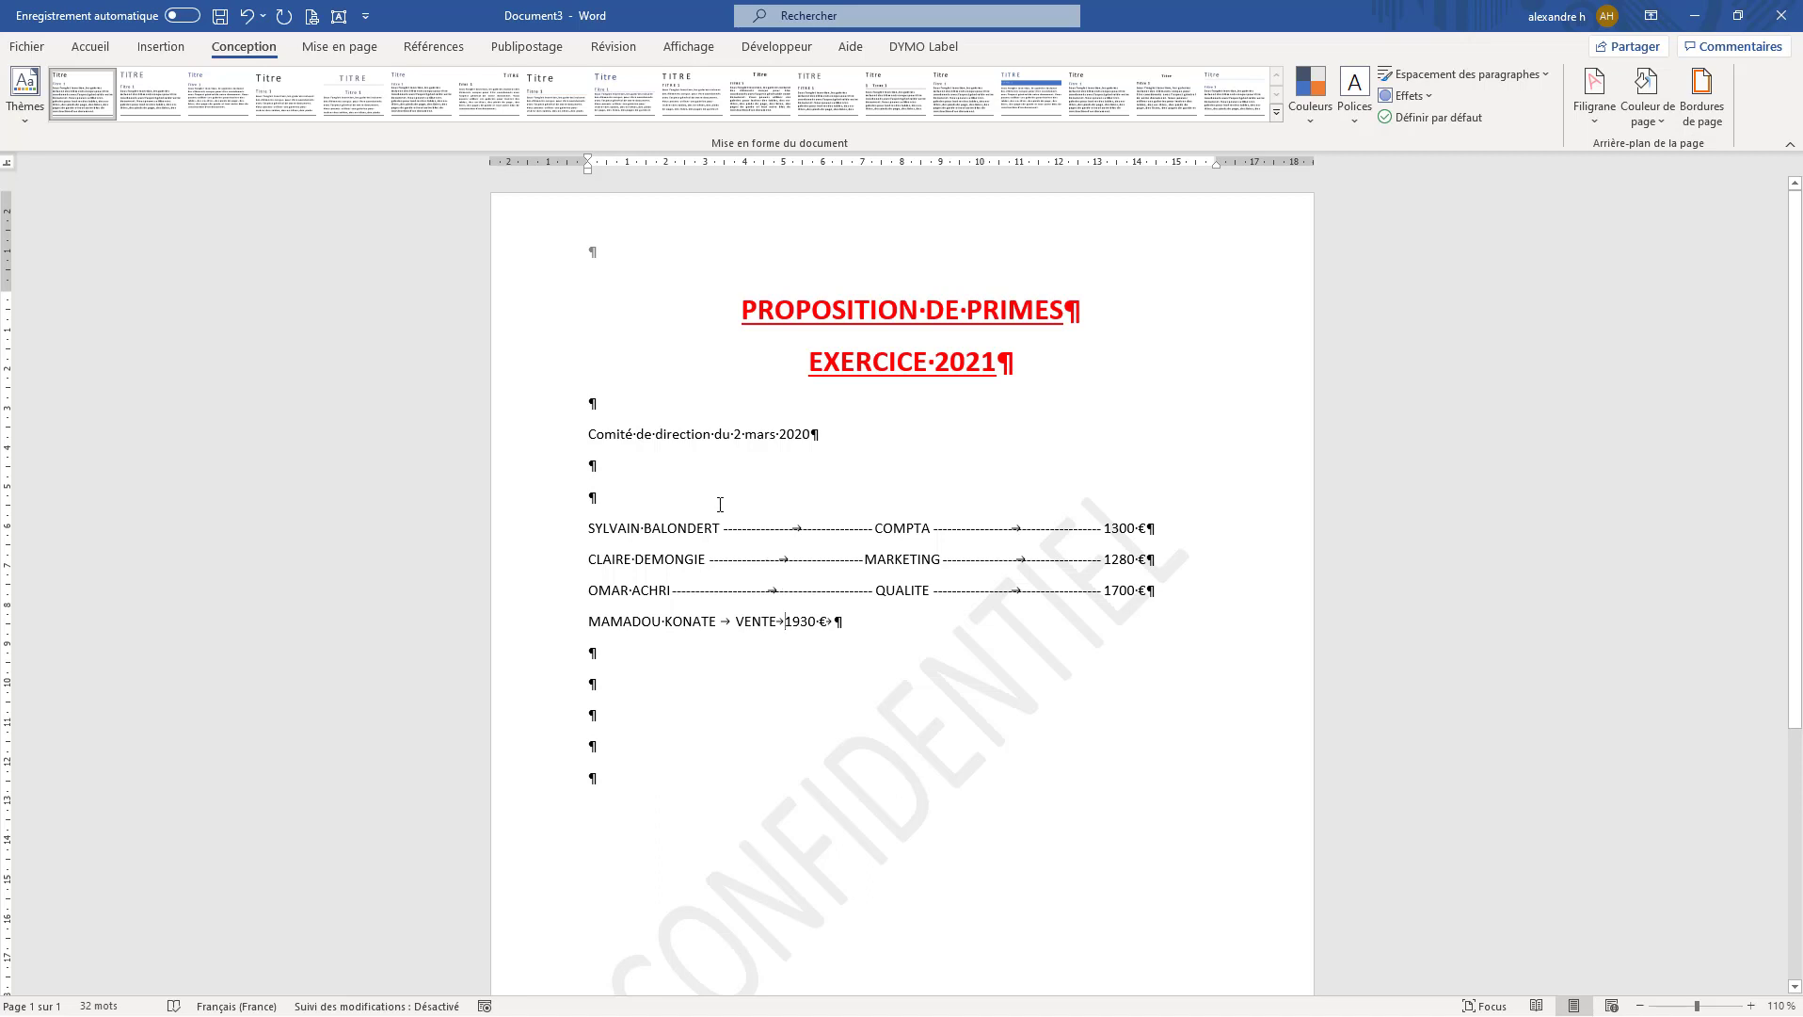
pyautogui.click(247, 16)
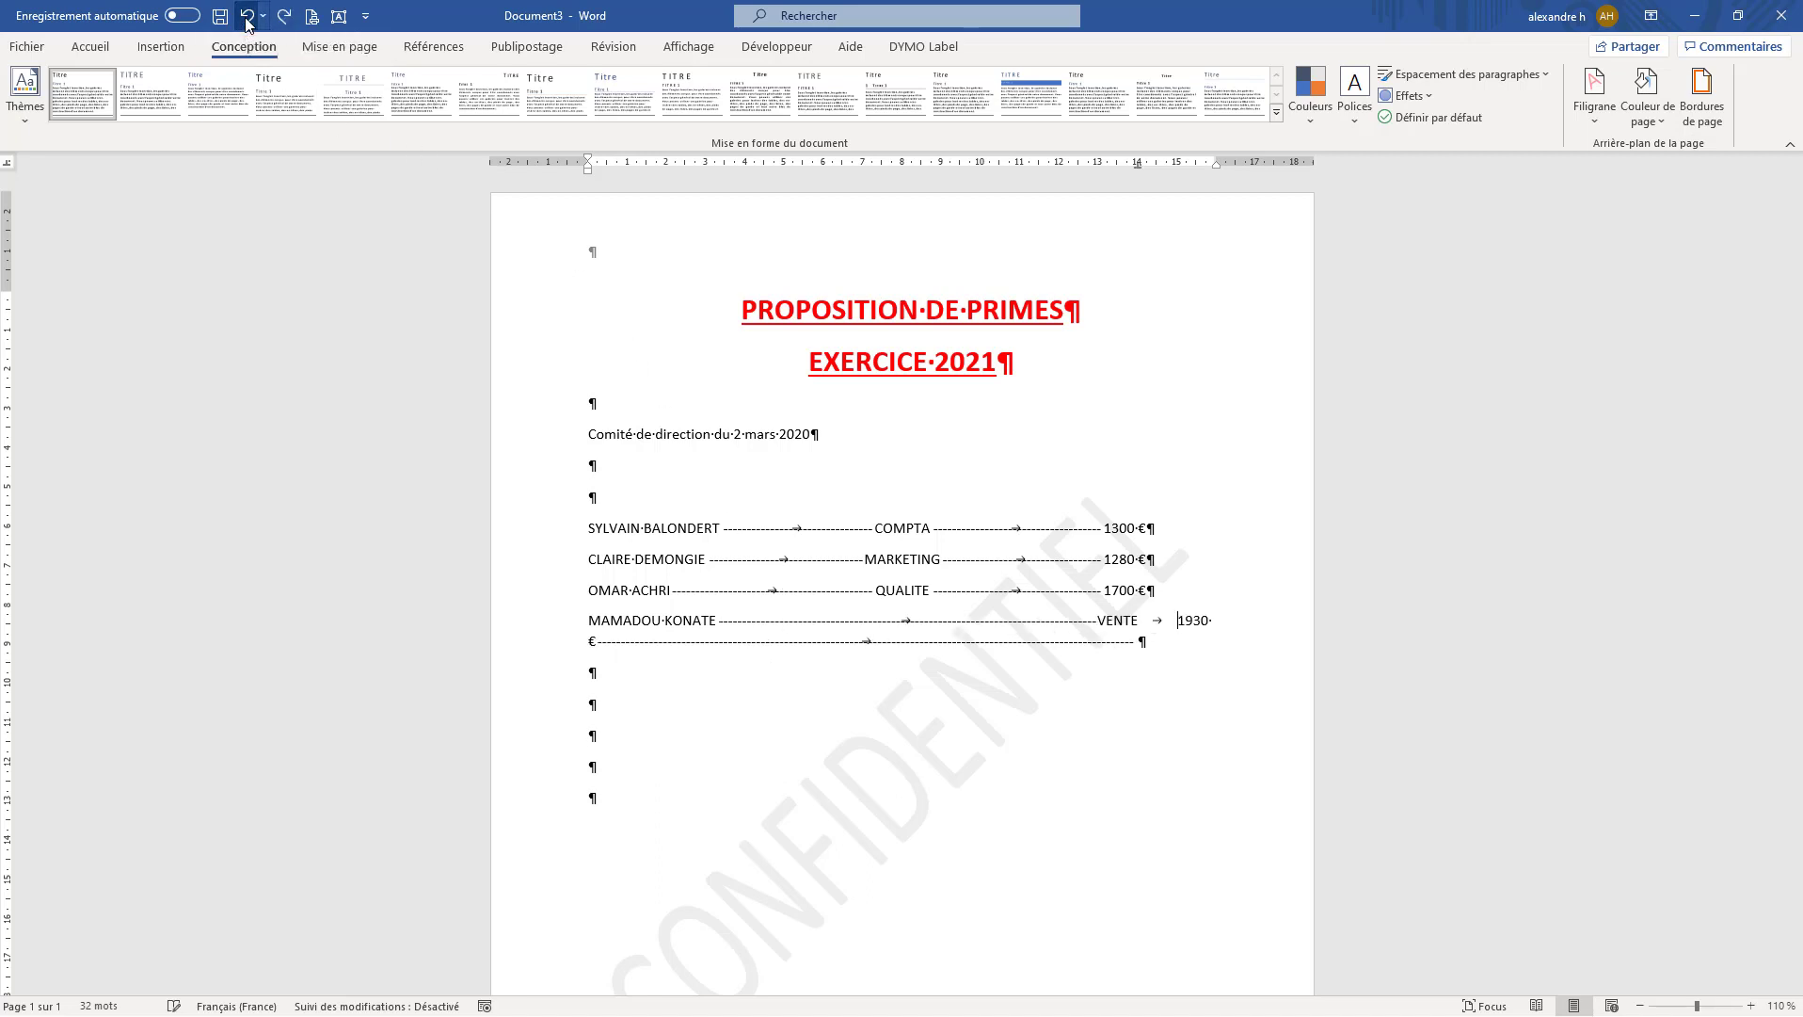
pyautogui.click(247, 16)
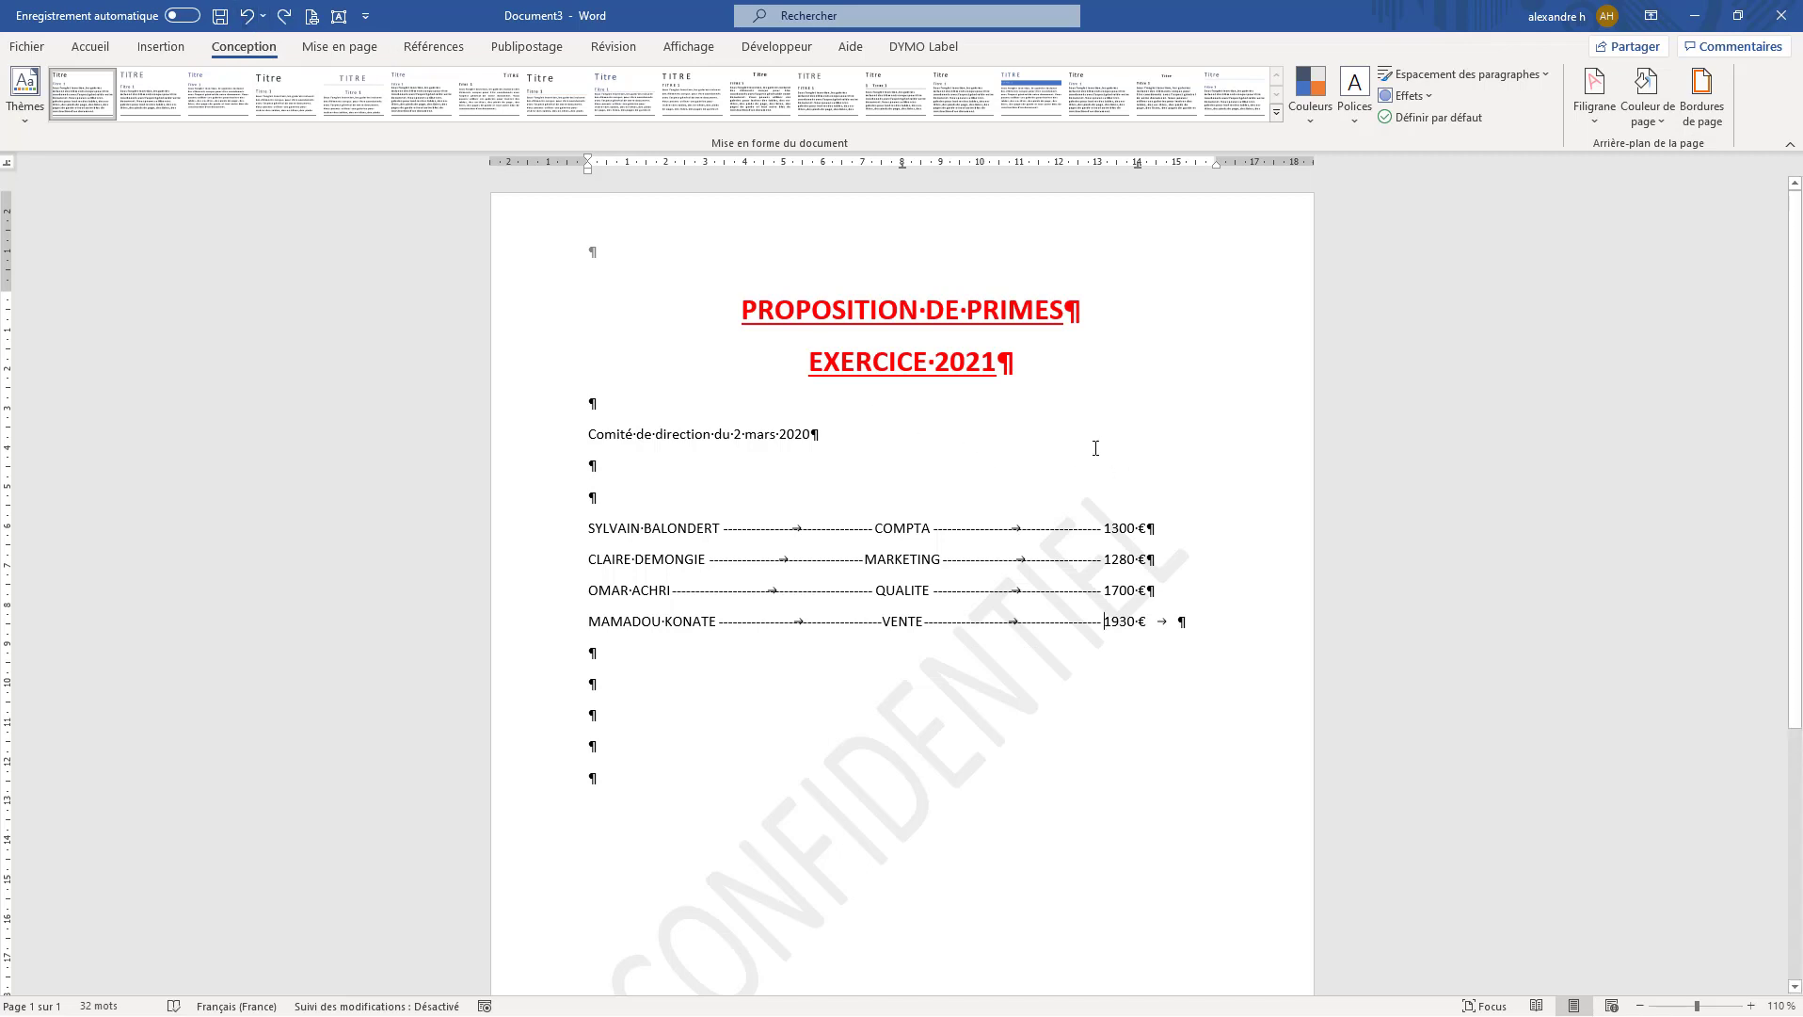